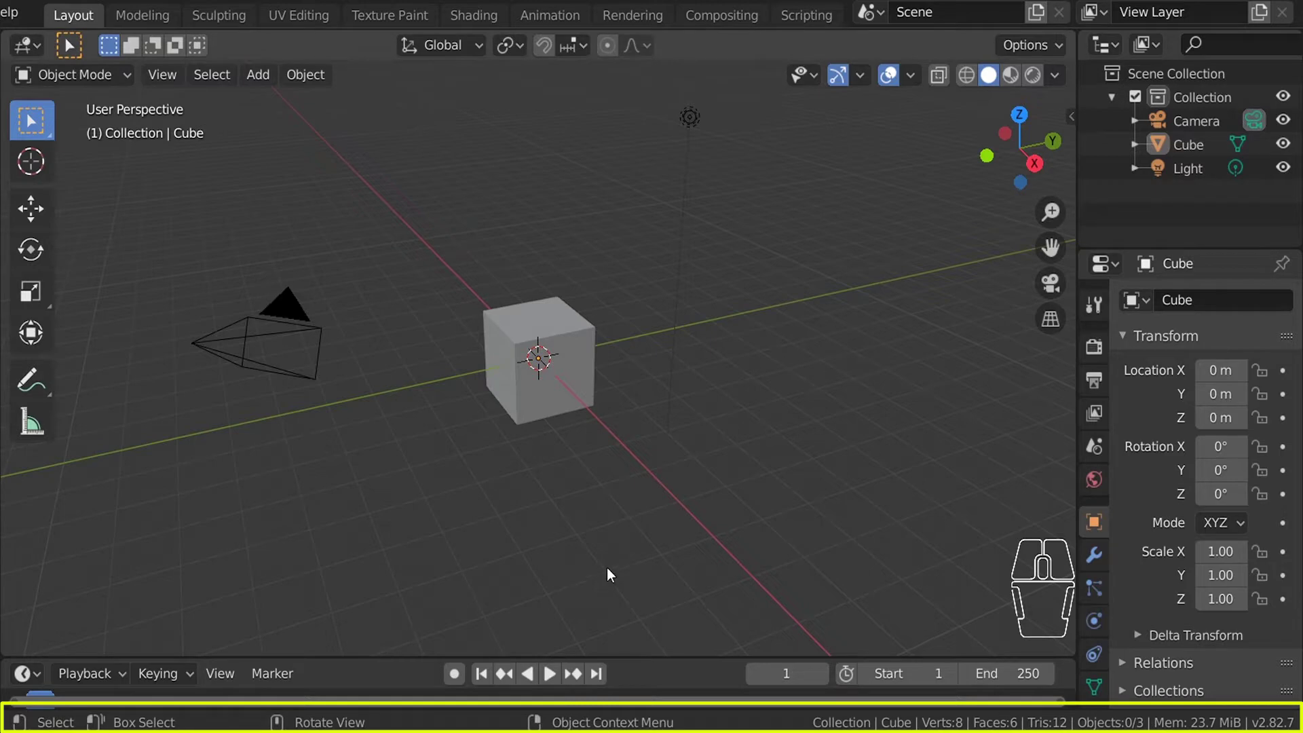
{"action": "double_click", "coordinate": [744, 478]}
{"action": "left_click", "coordinate": [566, 380]}
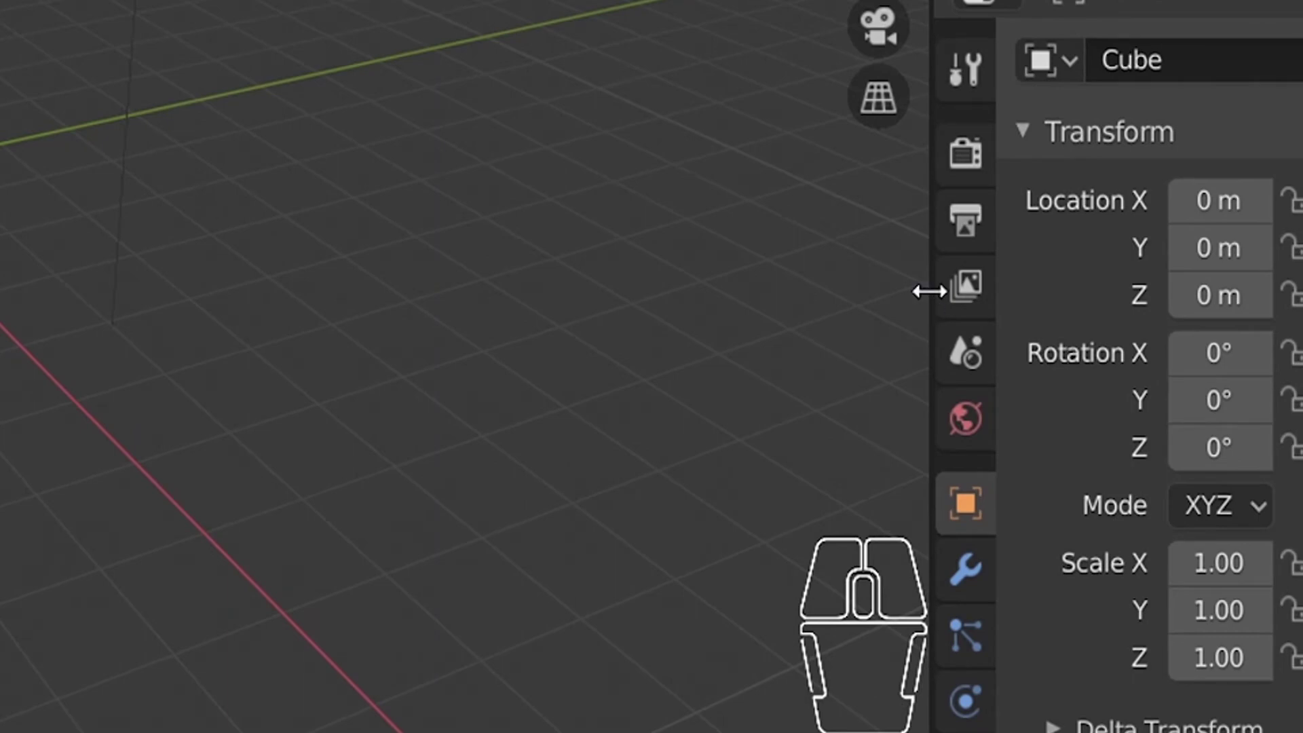
Widen the Outliner and Properties areas to about half the window and enlarge the Outliner downwards.
{"action": "left_click_drag", "start_coordinate": [929, 290], "coordinate": [715, 304]}
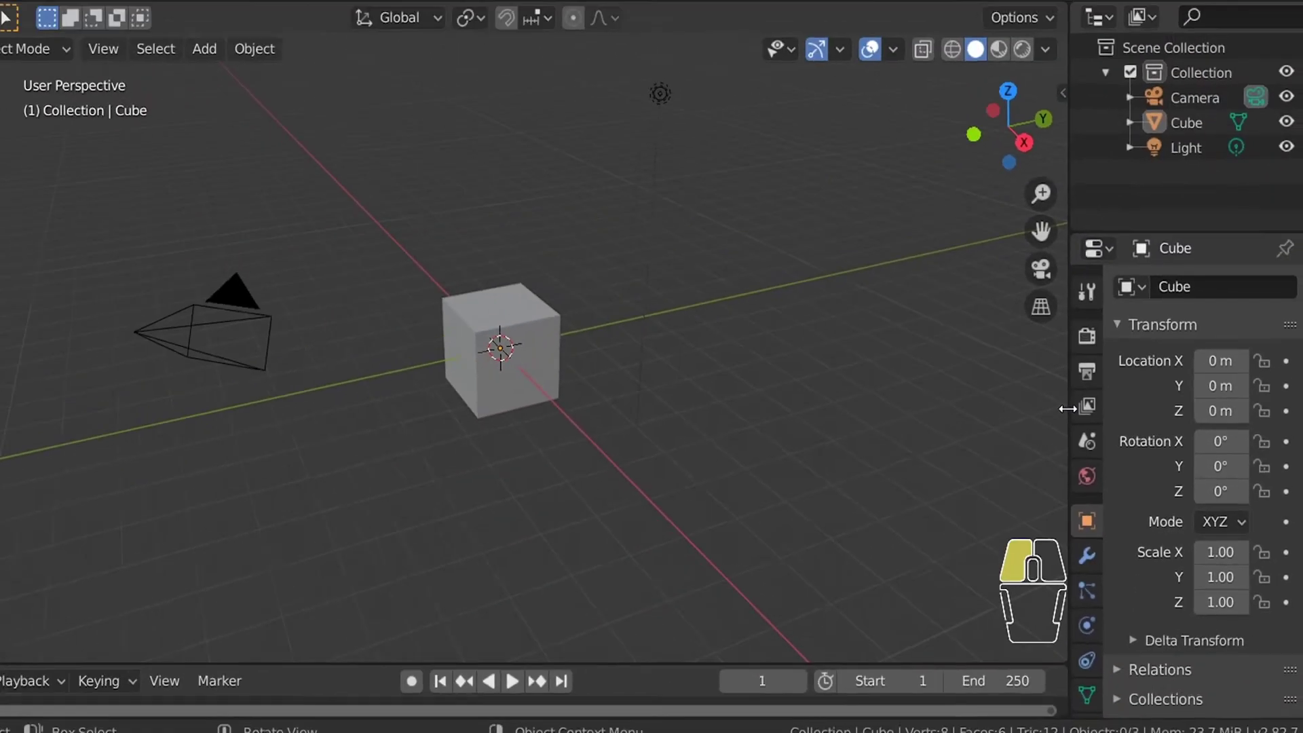
{"action": "left_click_drag", "start_coordinate": [955, 421], "coordinate": [962, 393]}
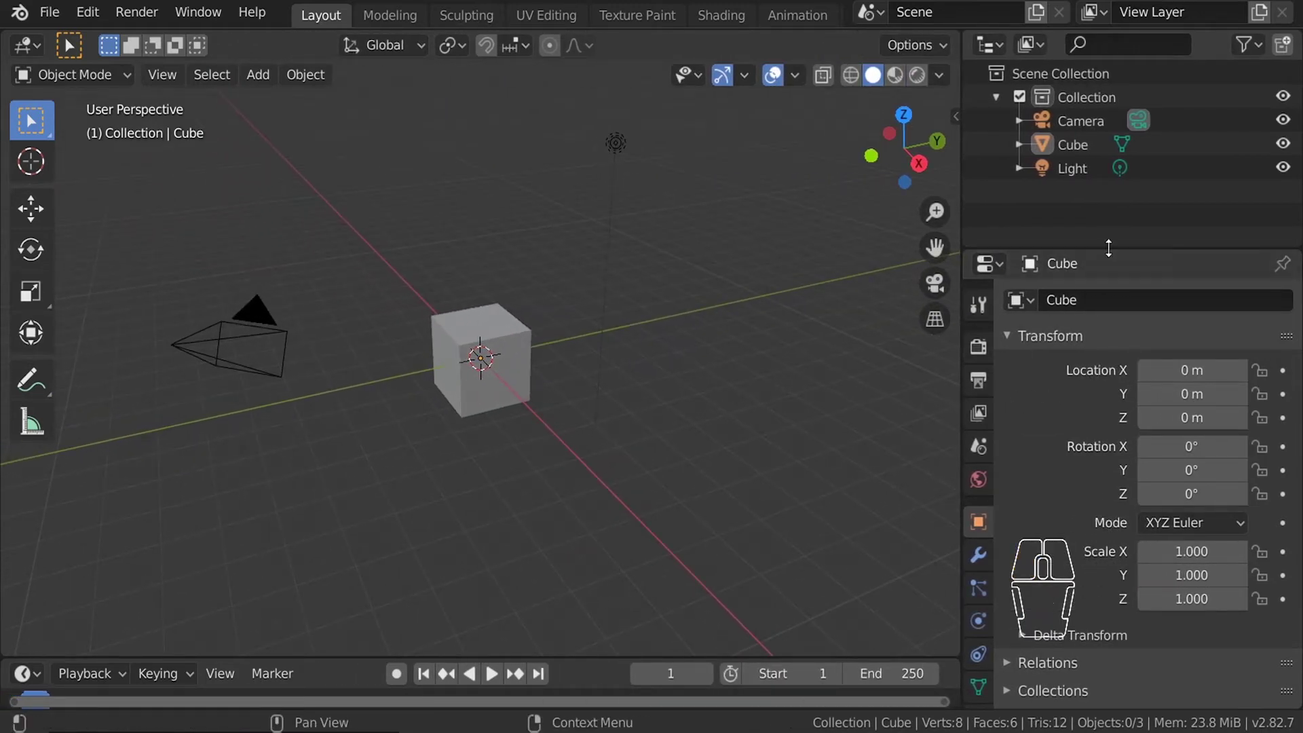
{"action": "left_click_drag", "start_coordinate": [1108, 248], "coordinate": [1124, 449]}
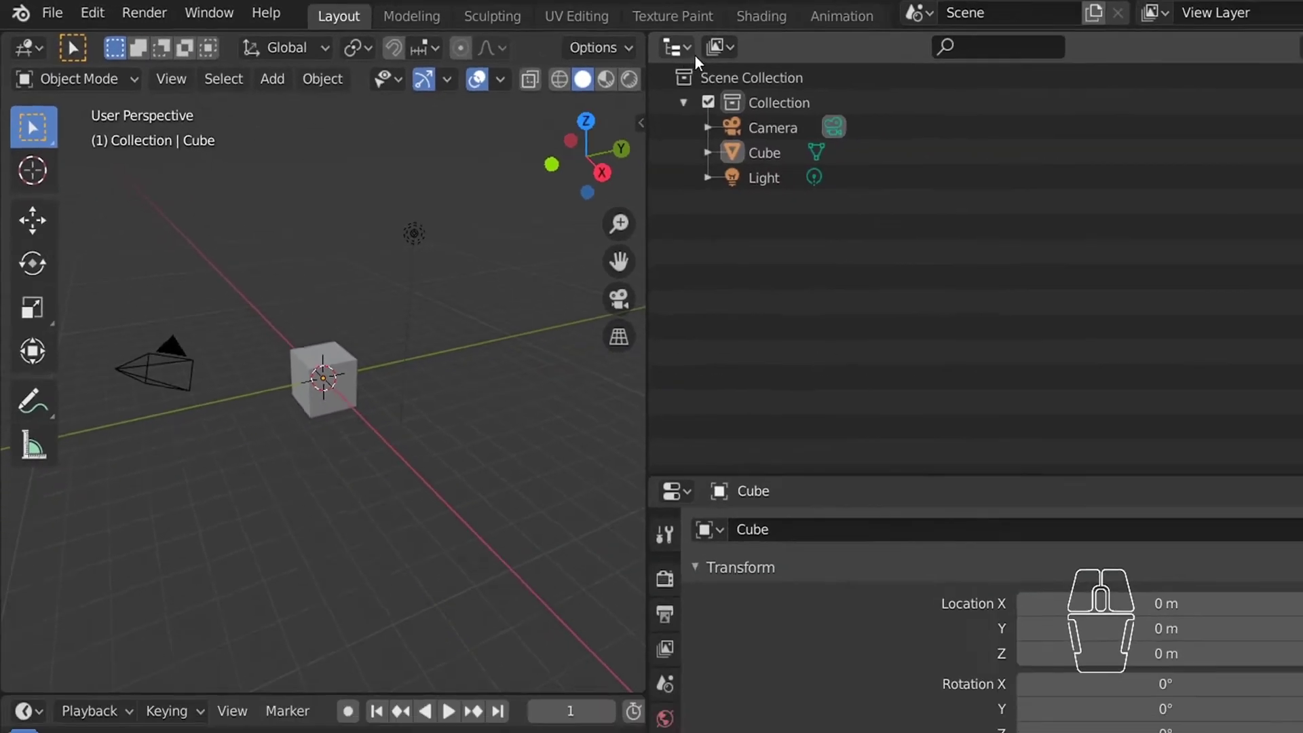
Look over the available editor types and switch the main 3D Viewport area to the Shader Editor.
{"action": "left_click", "coordinate": [677, 47]}
{"action": "left_click", "coordinate": [732, 374]}
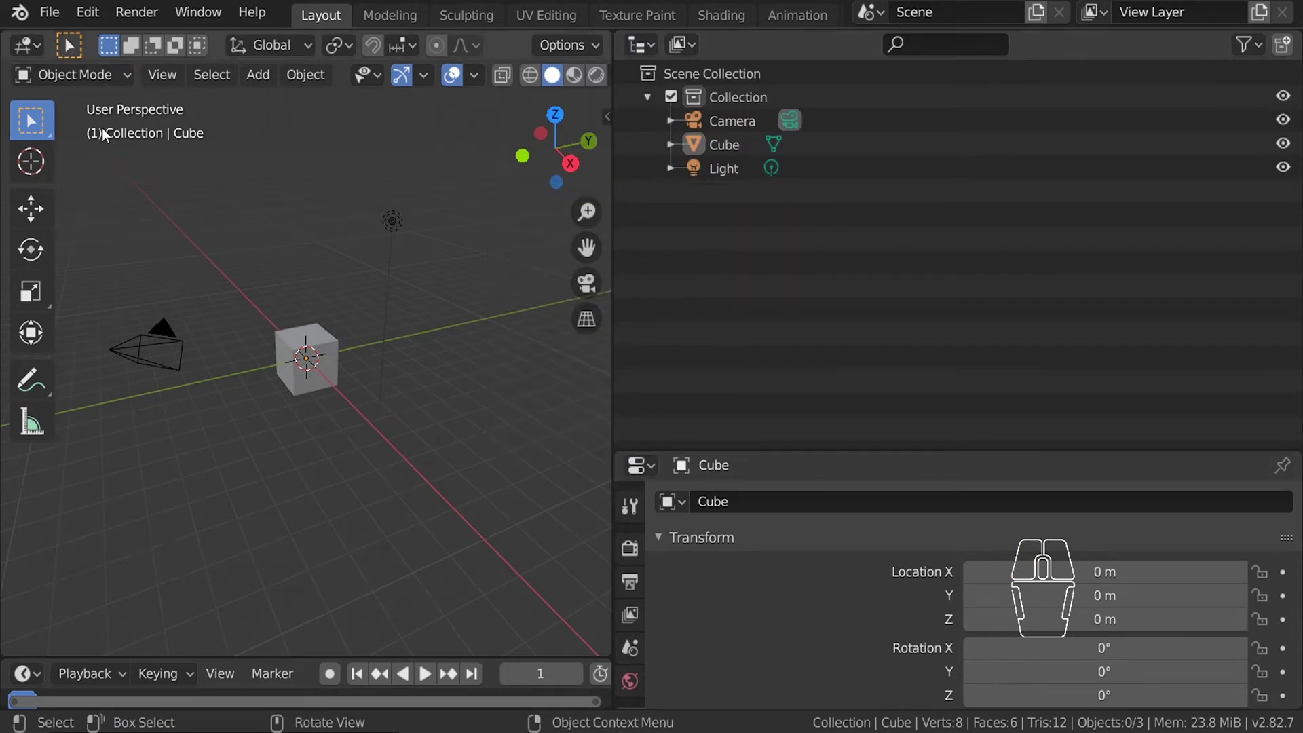
{"action": "left_click", "coordinate": [26, 46]}
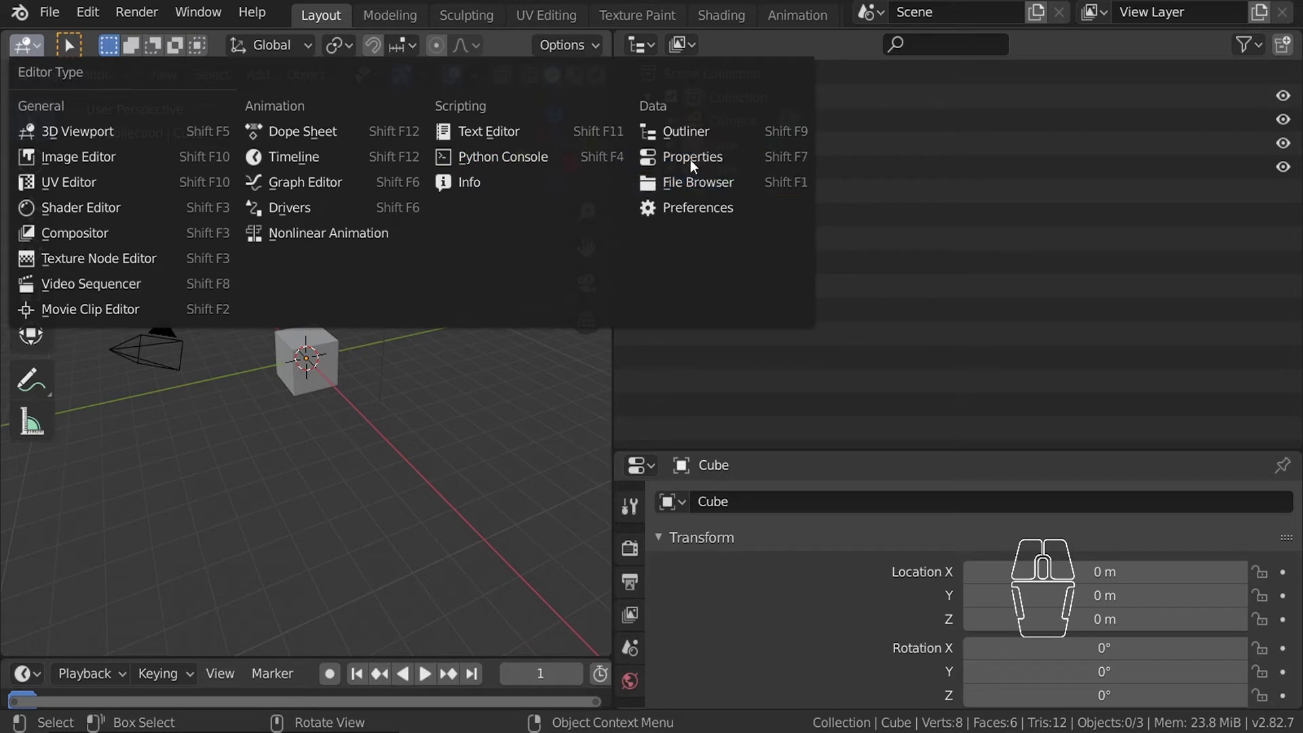
{"action": "left_click", "coordinate": [198, 208]}
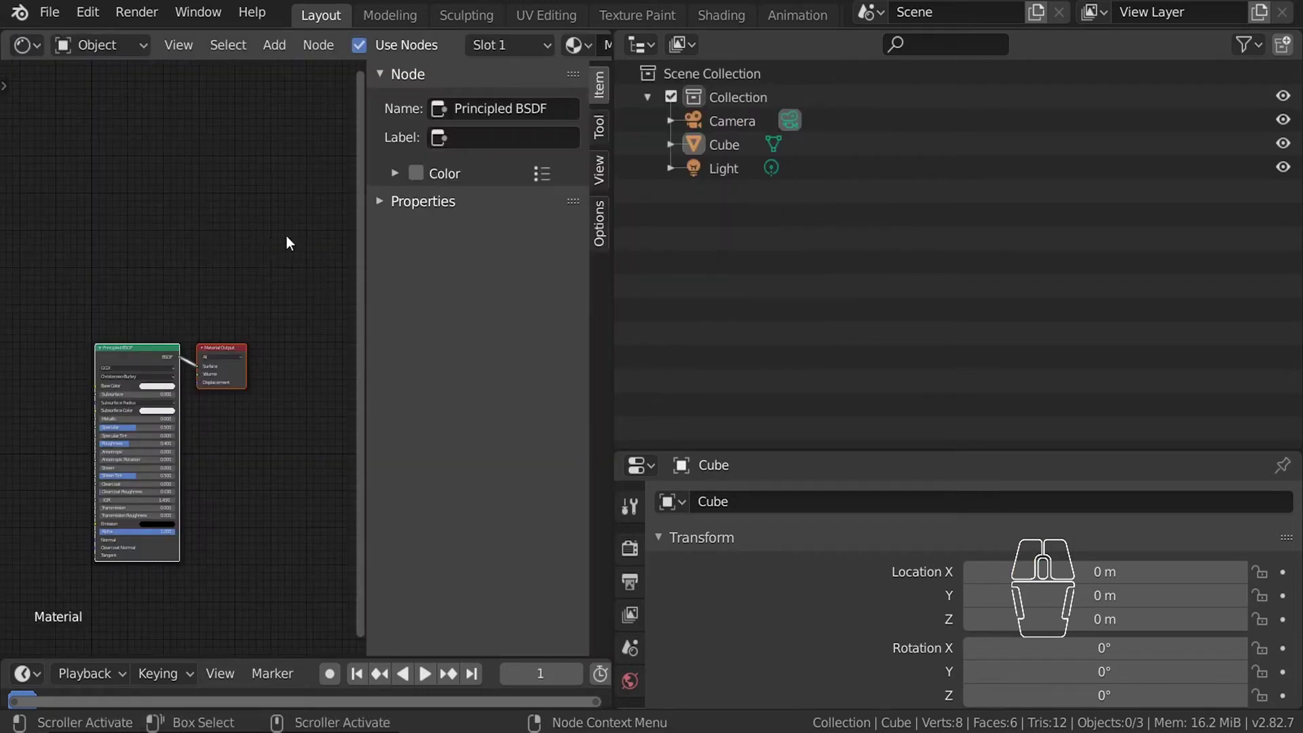
Cycle the main area through the Compositor, Video Sequencer and UV Editor, and return it to the 3D Viewport.
{"action": "left_click", "coordinate": [24, 48]}
{"action": "left_click", "coordinate": [76, 233]}
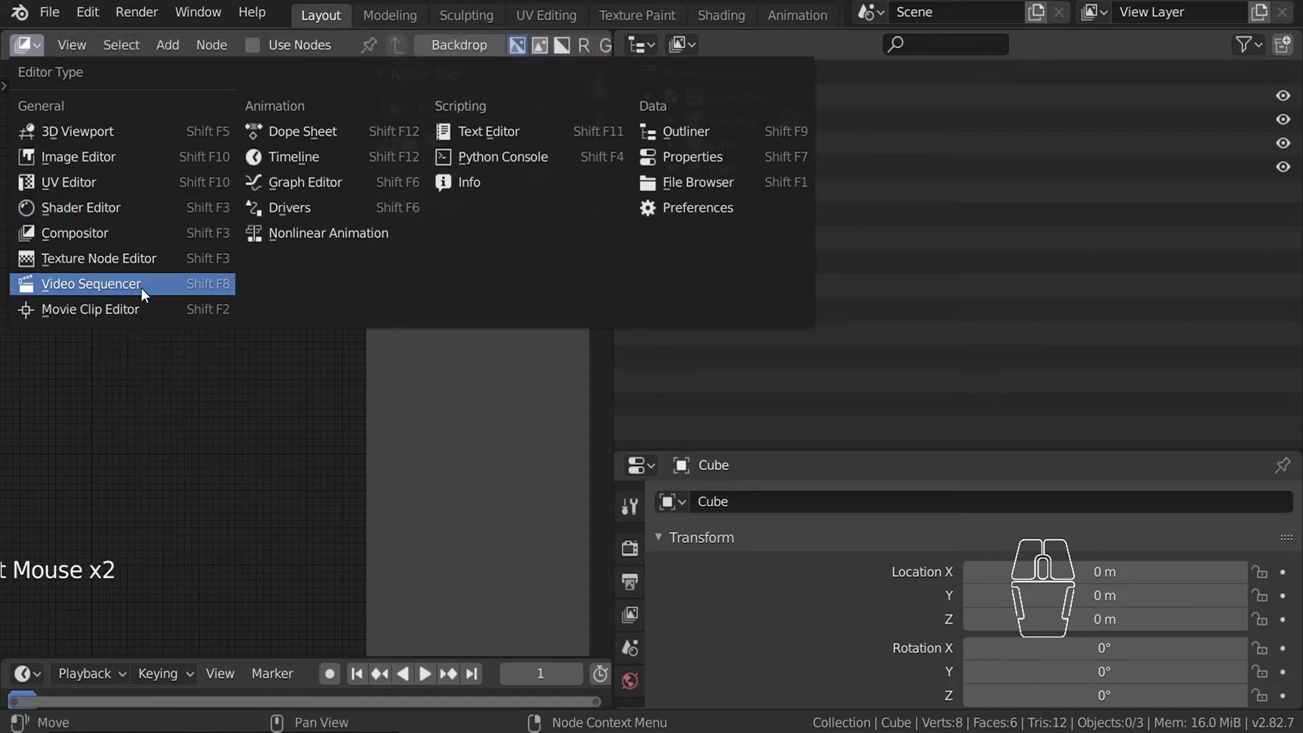
{"action": "left_click", "coordinate": [142, 291]}
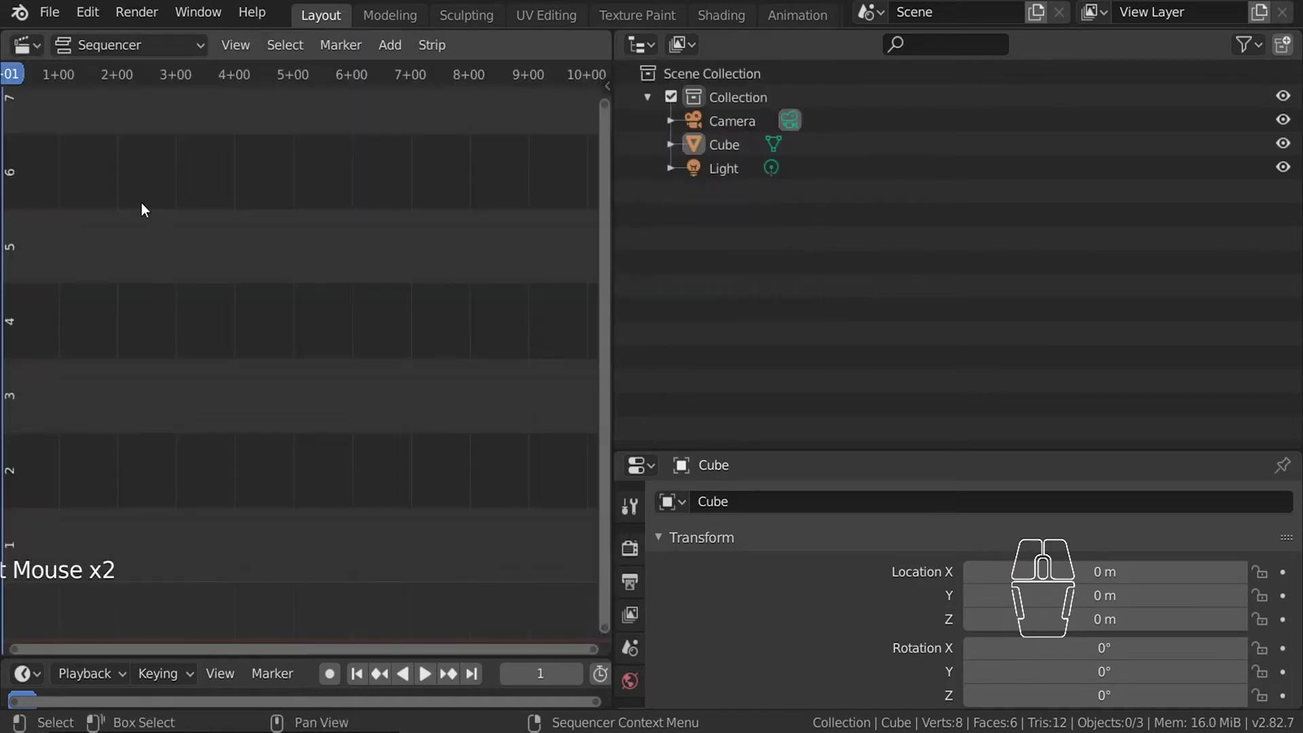
{"action": "left_click_drag", "start_coordinate": [26, 45], "coordinate": [55, 153]}
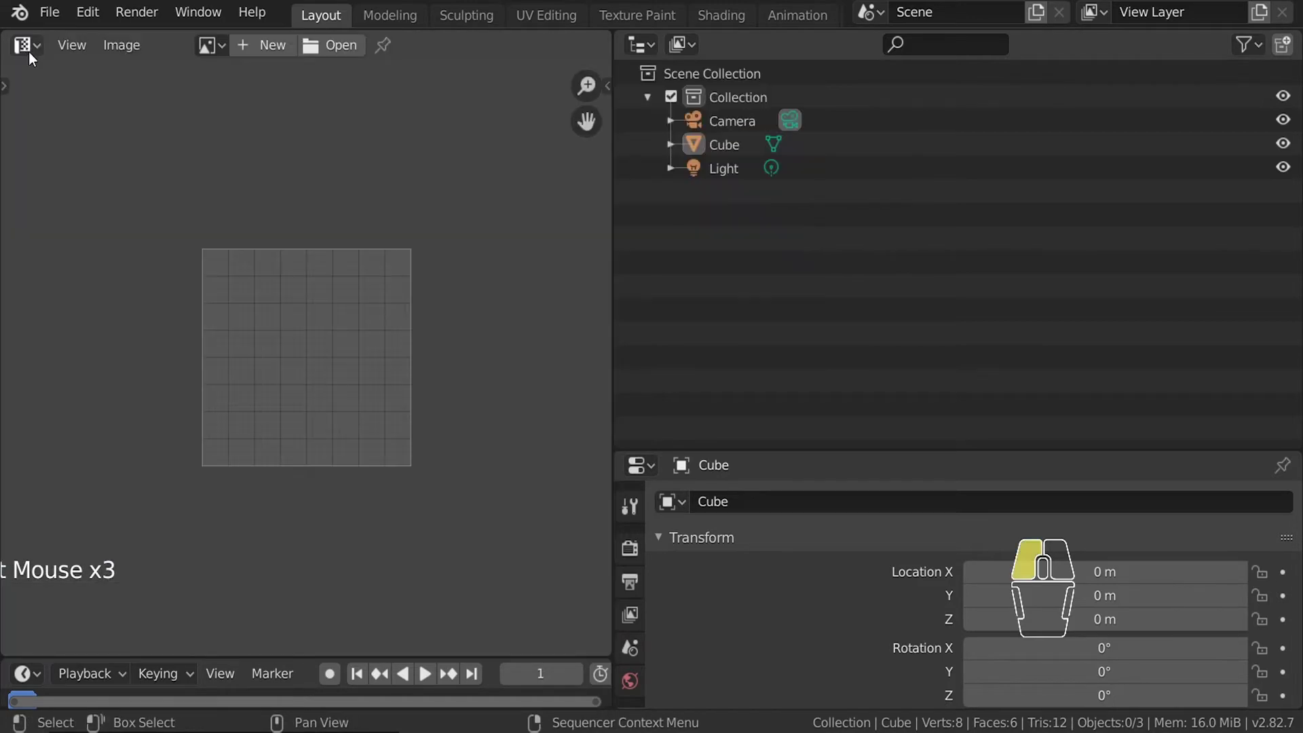
{"action": "left_click_drag", "start_coordinate": [28, 52], "coordinate": [76, 145]}
Cycle the Outliner area through the Graph Editor, Timeline, Dope Sheet and Nonlinear Animation editors.
{"action": "left_click_drag", "start_coordinate": [640, 45], "coordinate": [827, 178]}
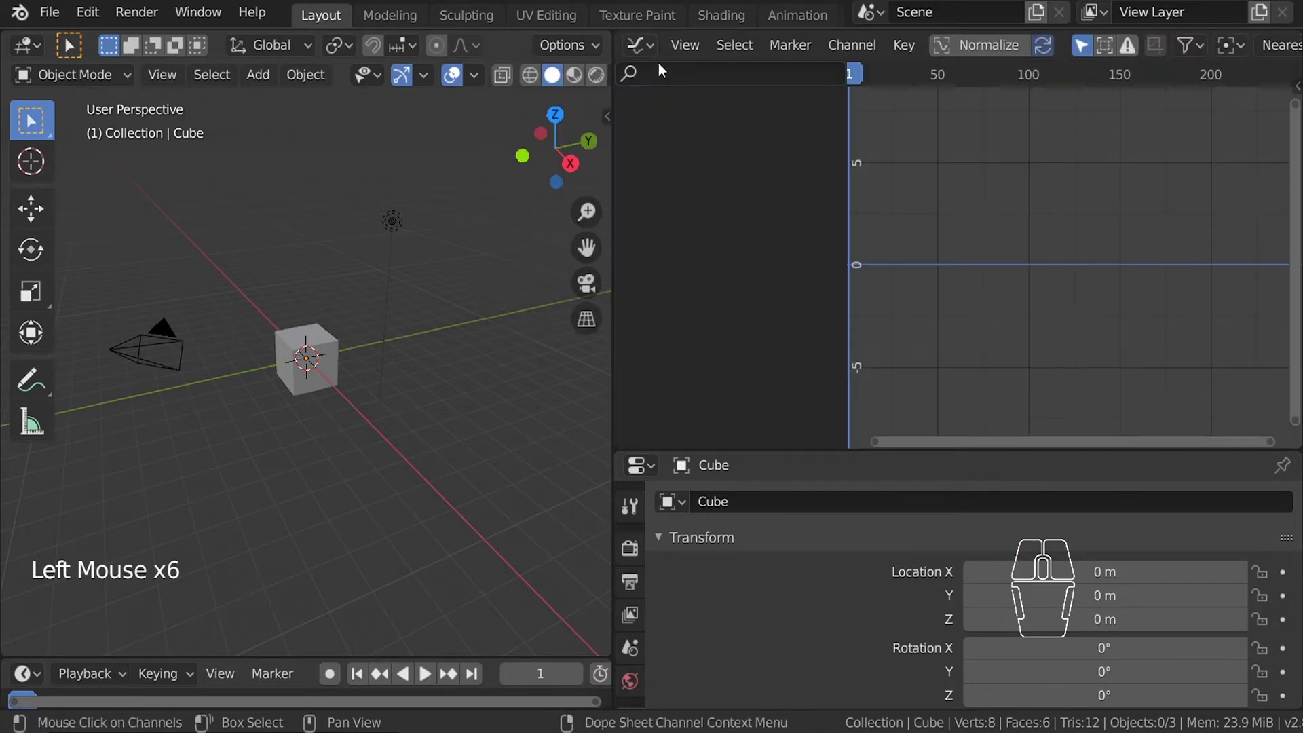
{"action": "left_click_drag", "start_coordinate": [641, 44], "coordinate": [768, 156]}
{"action": "left_click_drag", "start_coordinate": [640, 45], "coordinate": [742, 135]}
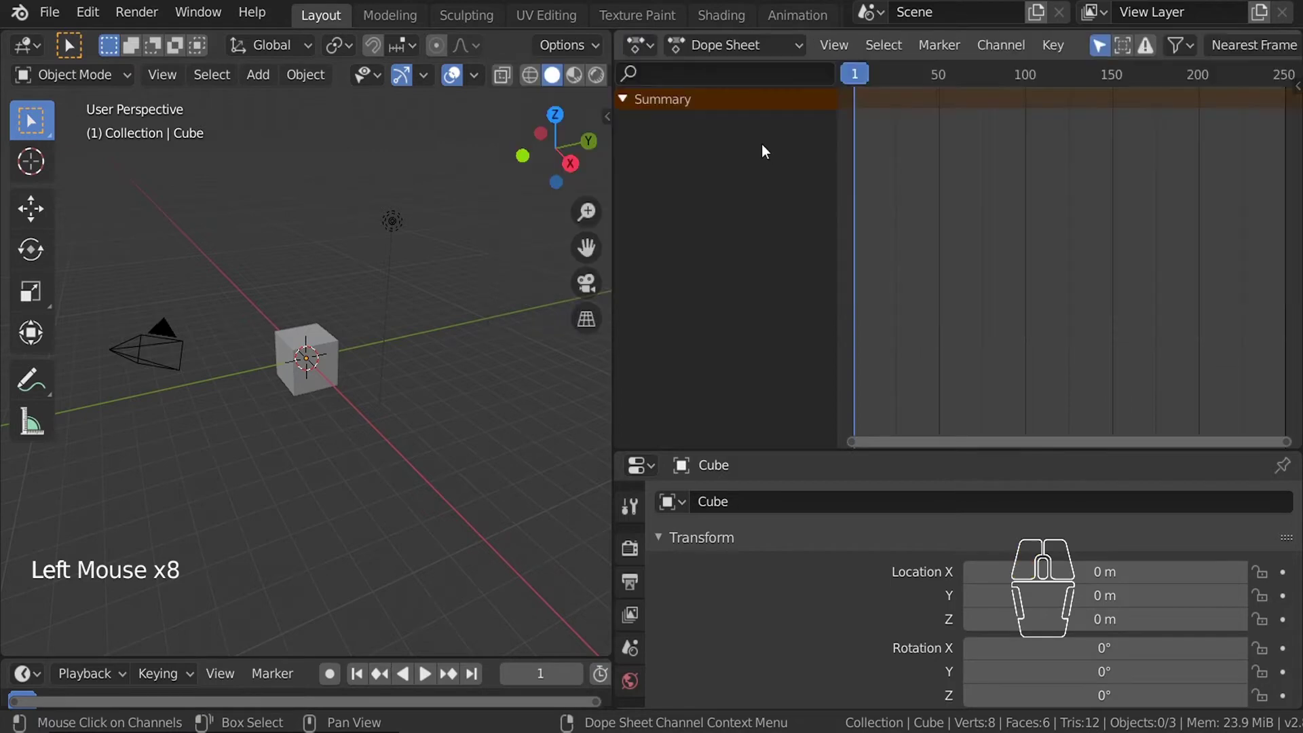
{"action": "left_click", "coordinate": [650, 67]}
{"action": "left_click_drag", "start_coordinate": [635, 48], "coordinate": [733, 233]}
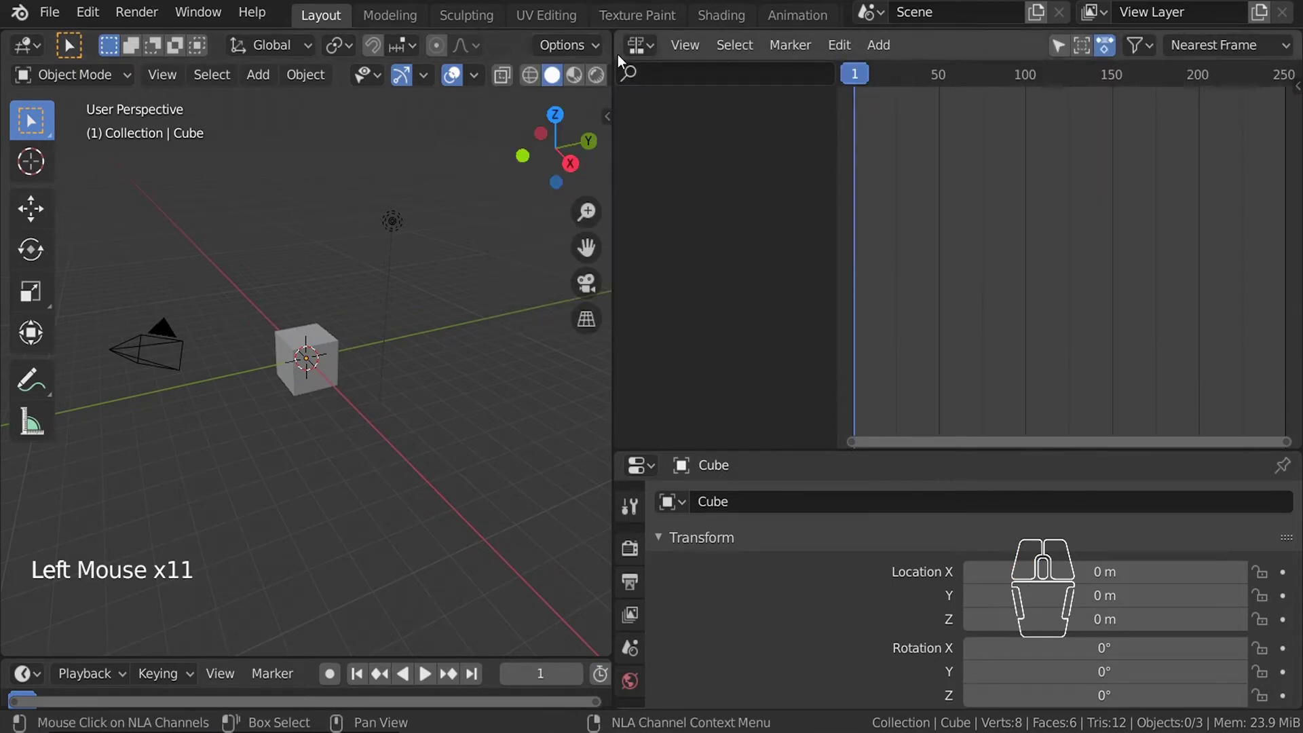
View the cube's material nodes in the Shader Editor in the former Outliner area, and switch that area to a 3D Viewport.
{"action": "left_click_drag", "start_coordinate": [638, 44], "coordinate": [573, 235]}
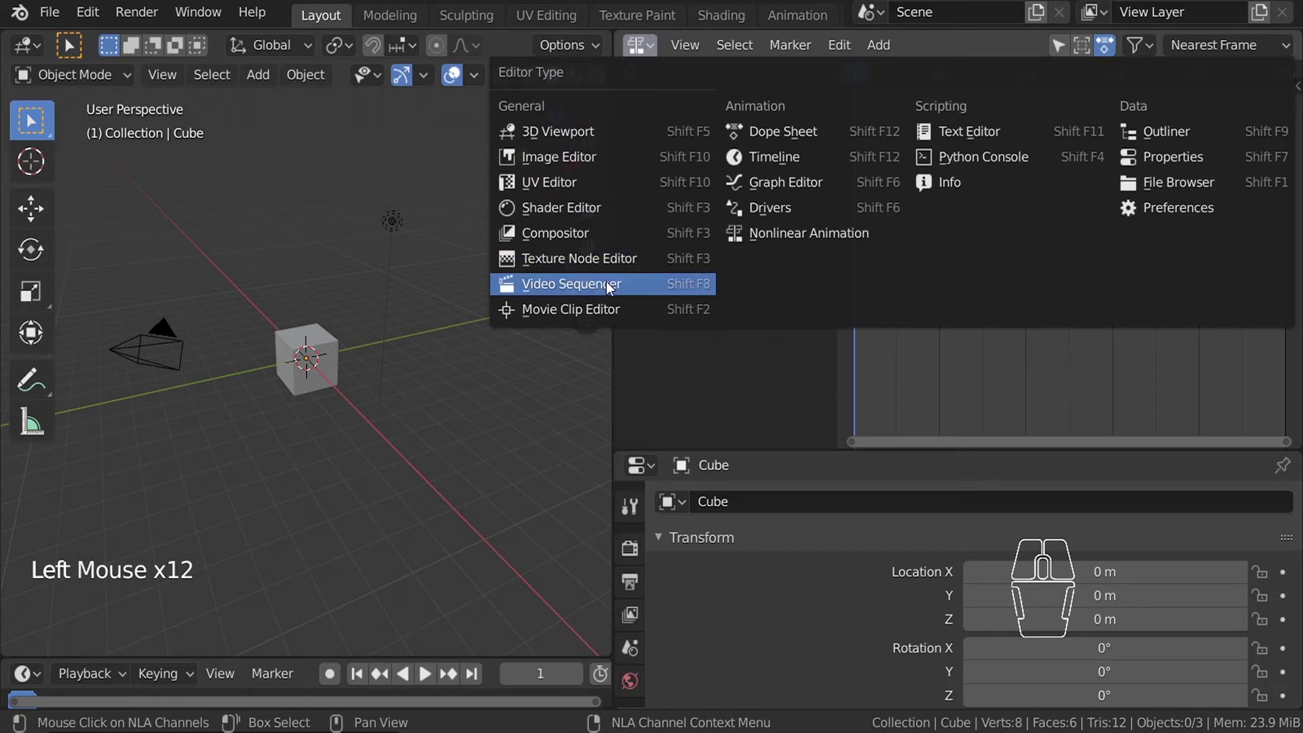
{"action": "left_click", "coordinate": [645, 209]}
{"action": "left_click", "coordinate": [653, 52]}
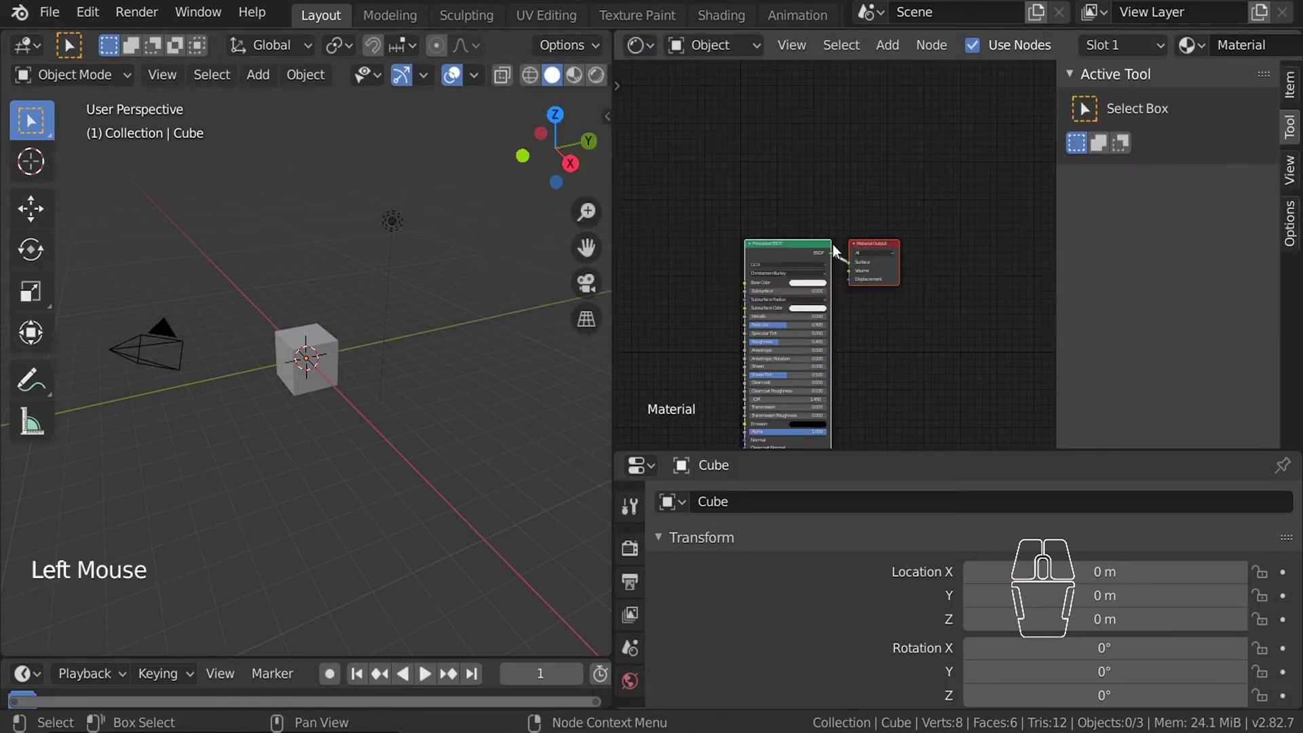
{"action": "scroll", "coordinate": [833, 255], "scroll_direction": "up", "scroll_amount": 2}
{"action": "scroll", "coordinate": [809, 274], "scroll_direction": "up", "scroll_amount": 6}
{"action": "middle_click_drag", "start_coordinate": [809, 274], "coordinate": [822, 264]}
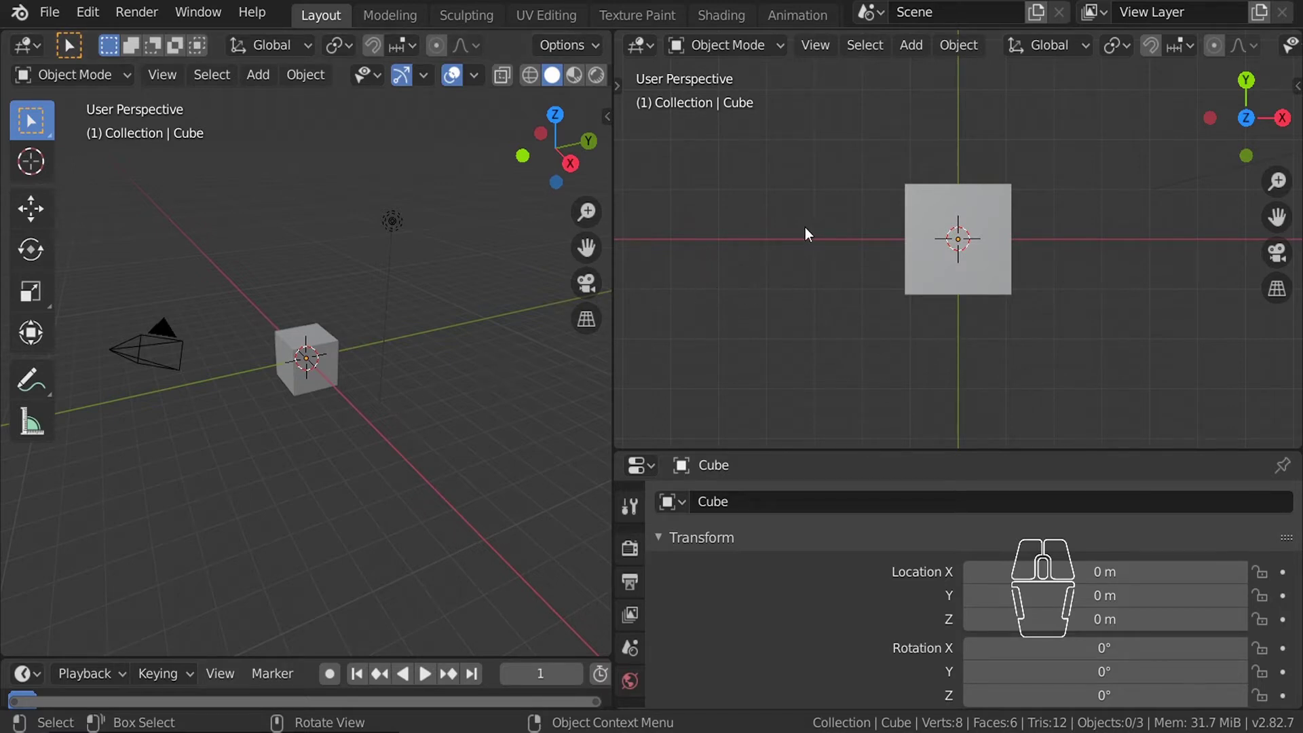
Orbit both 3D viewports to different angles and try moving the cube to compare the two views.
{"action": "middle_click_drag", "start_coordinate": [805, 227], "coordinate": [702, 197]}
{"action": "scroll", "coordinate": [494, 320], "scroll_direction": "up", "scroll_amount": 2}
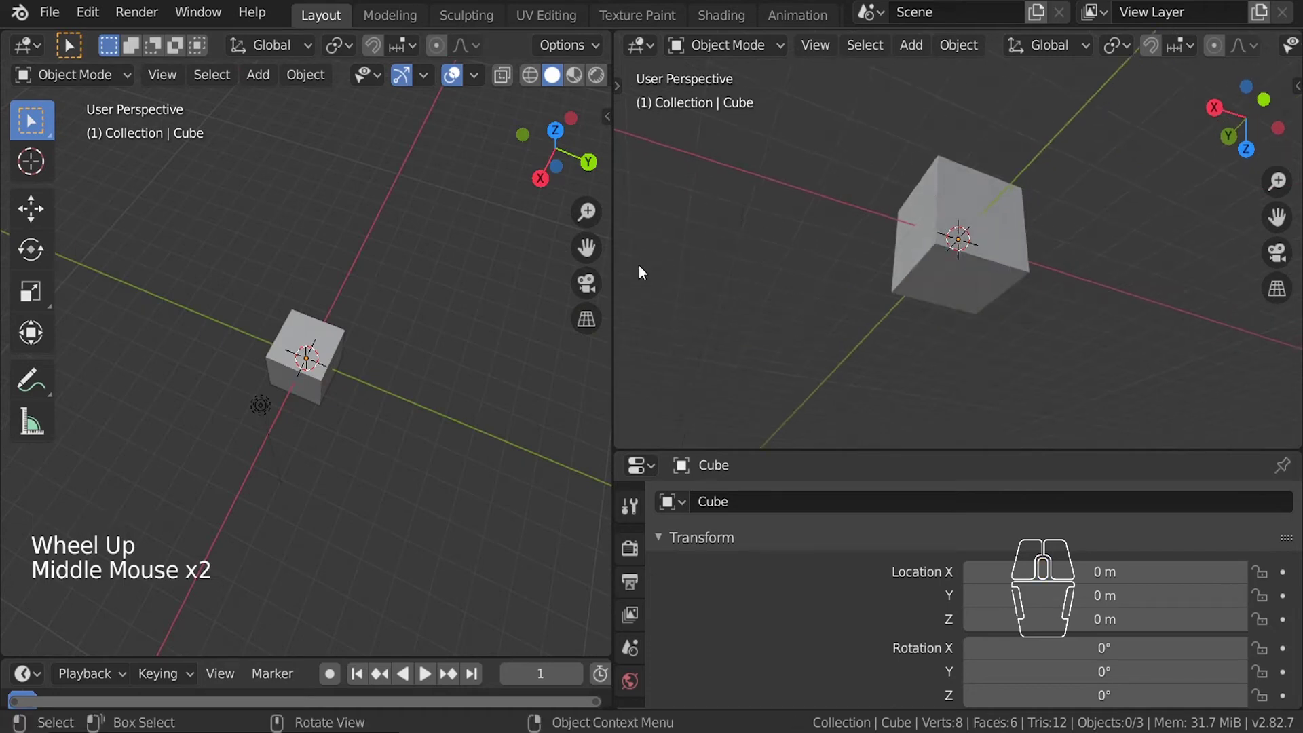
{"action": "left_click", "coordinate": [877, 224]}
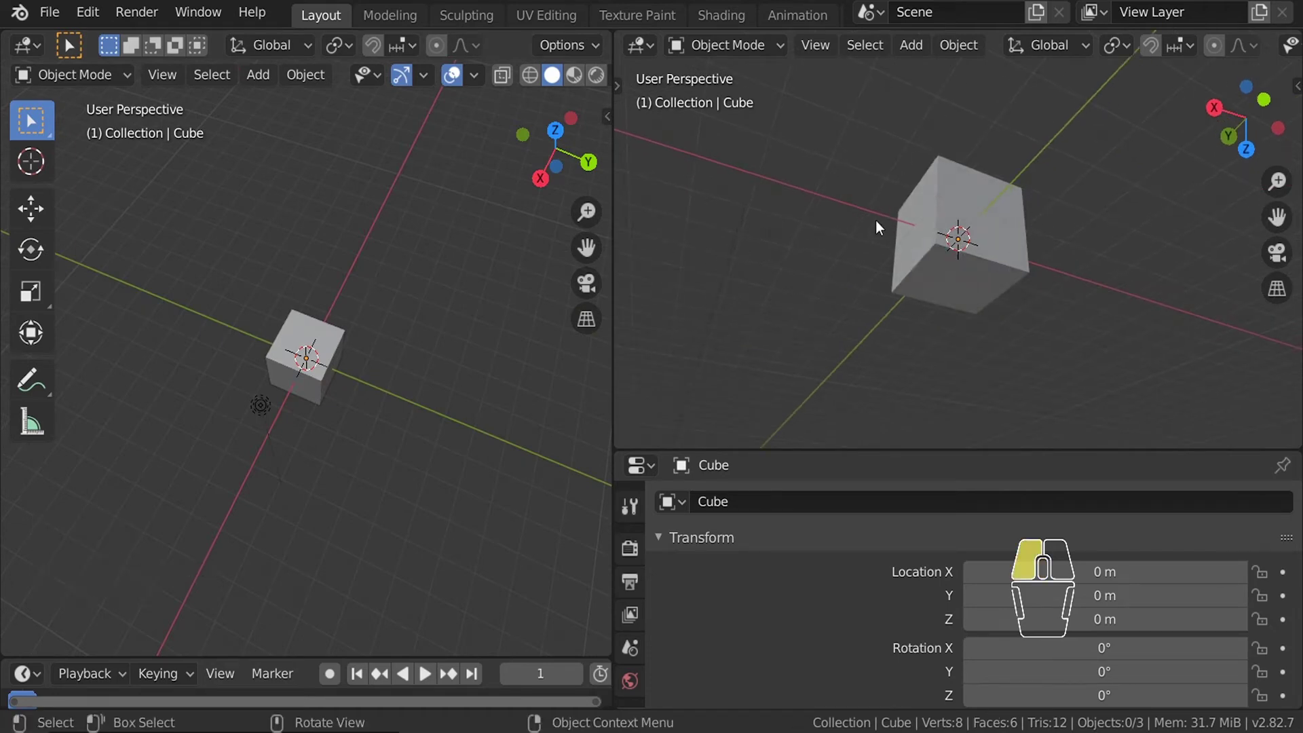
{"action": "left_click", "coordinate": [948, 238]}
{"action": "key", "text": "g"}
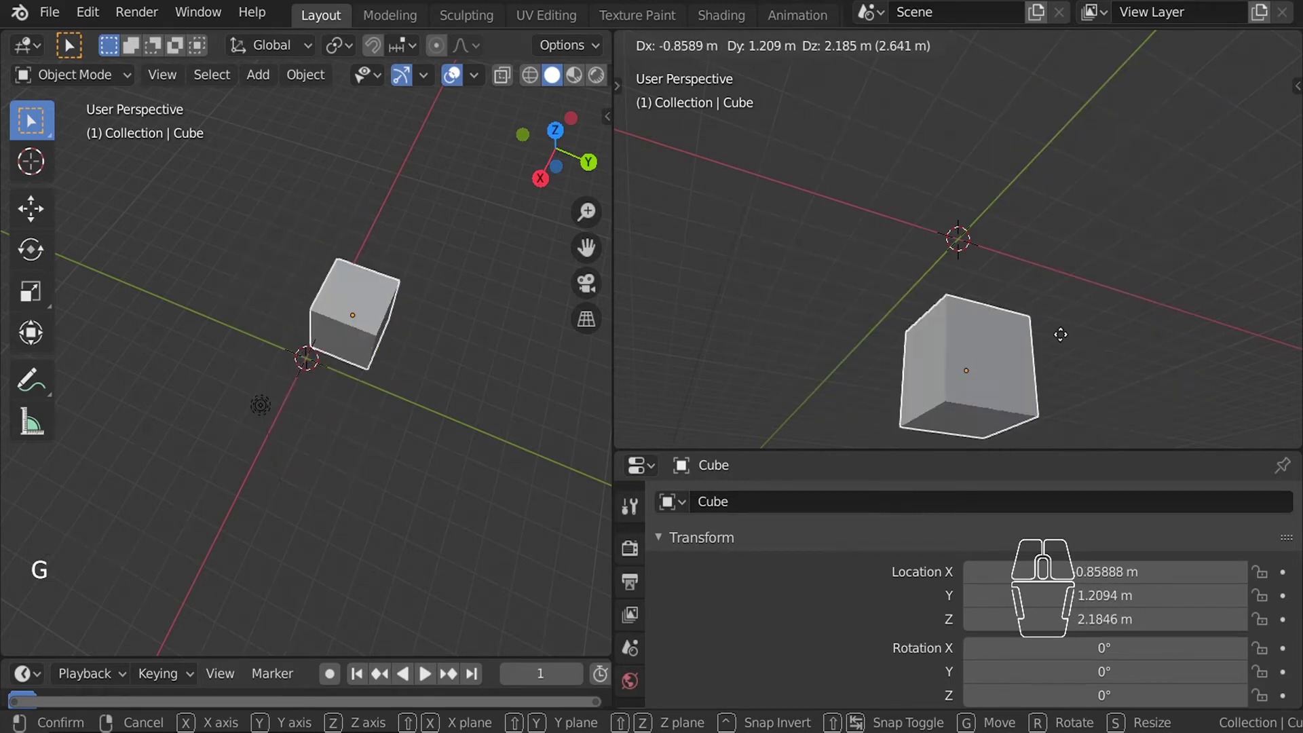
{"action": "key", "text": "Escape"}
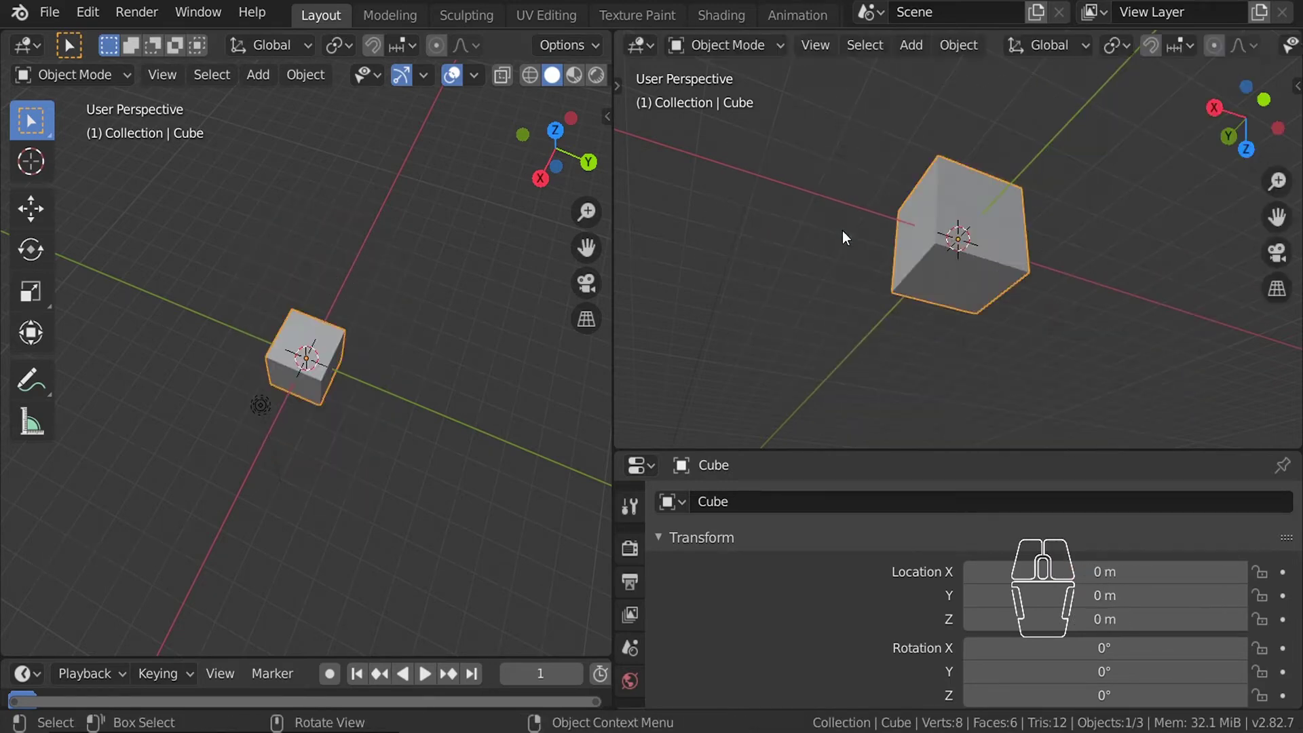
Switch the Properties area to a third 3D Viewport and try moving the cube in it.
{"action": "left_click", "coordinate": [638, 467]}
{"action": "left_click", "coordinate": [542, 262]}
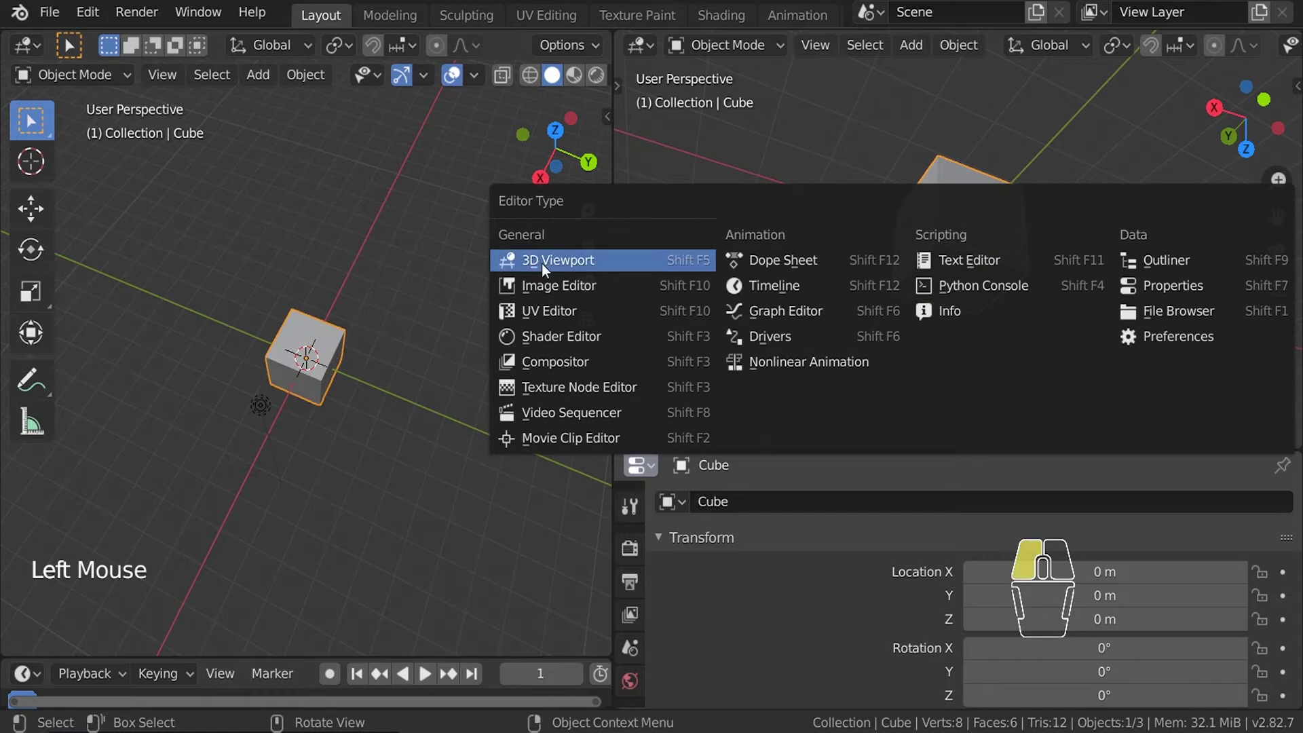
{"action": "key", "text": "g"}
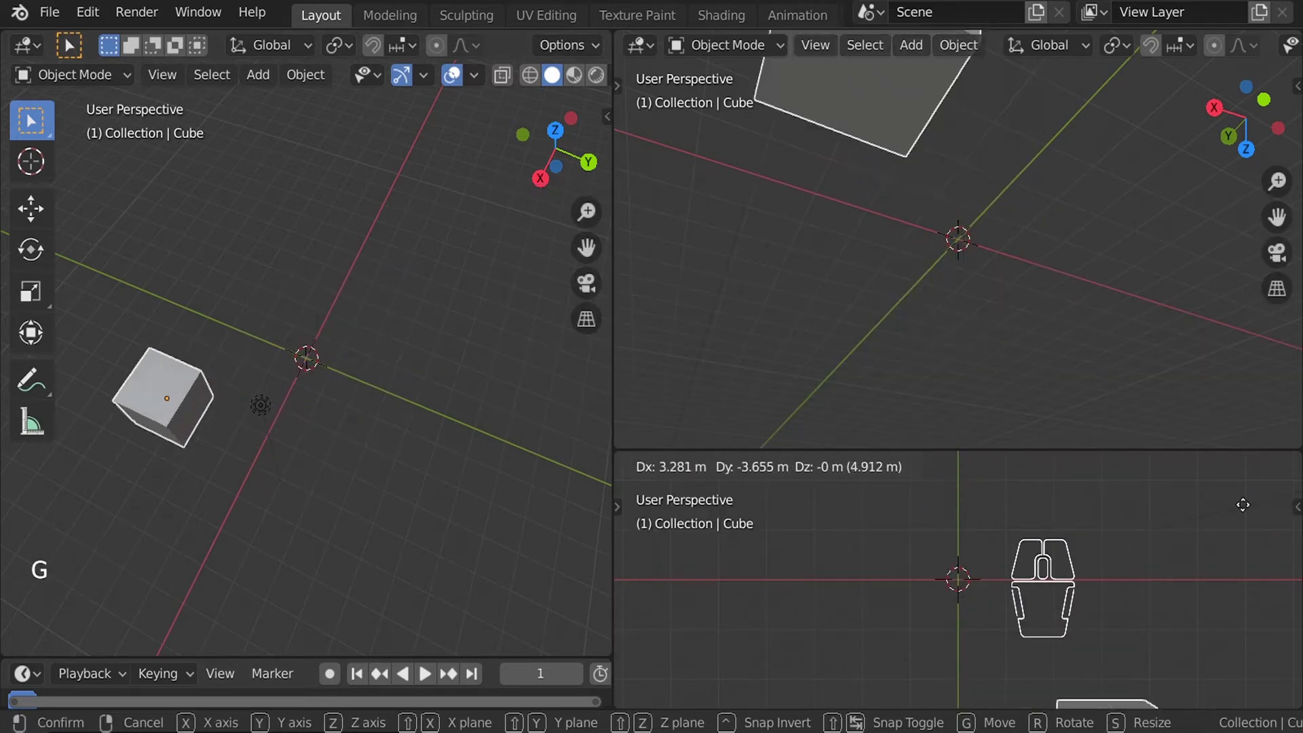
{"action": "key", "text": "Escape"}
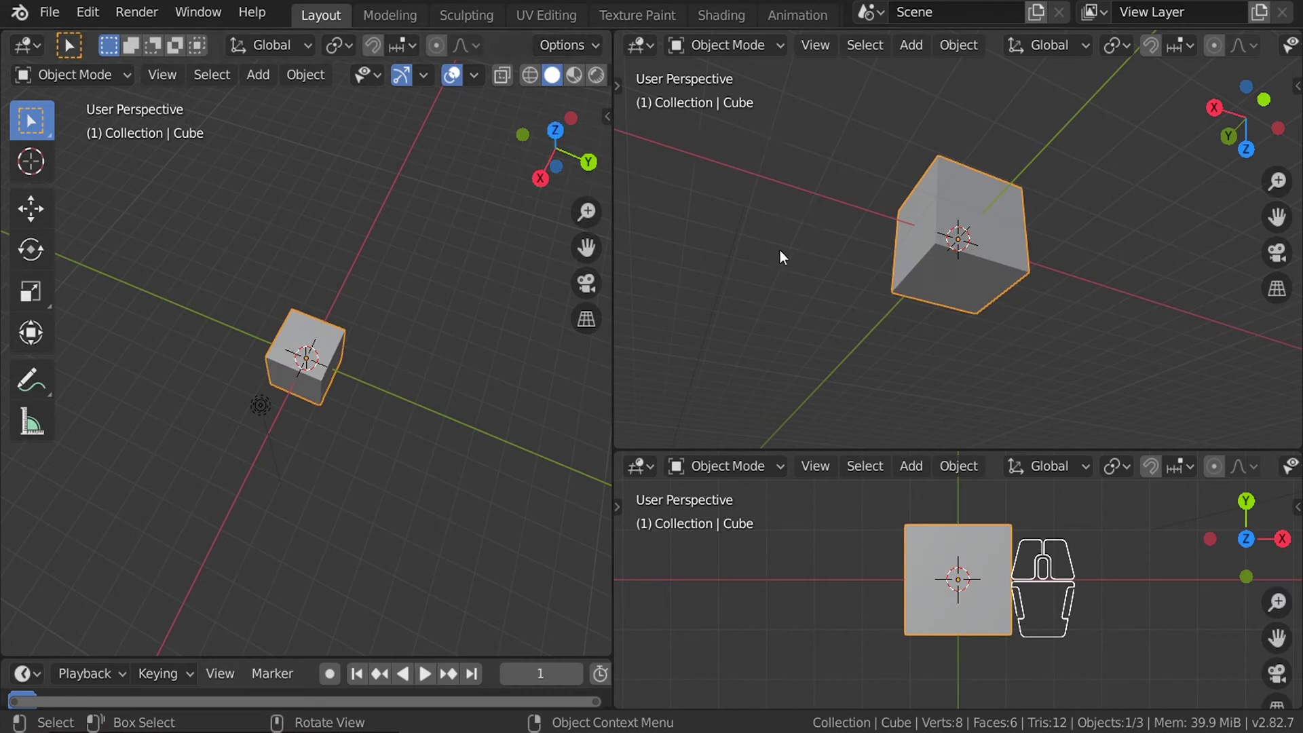
Choose the 3D Viewport type again for the former Outliner area and deselect the cube.
{"action": "left_click", "coordinate": [638, 45]}
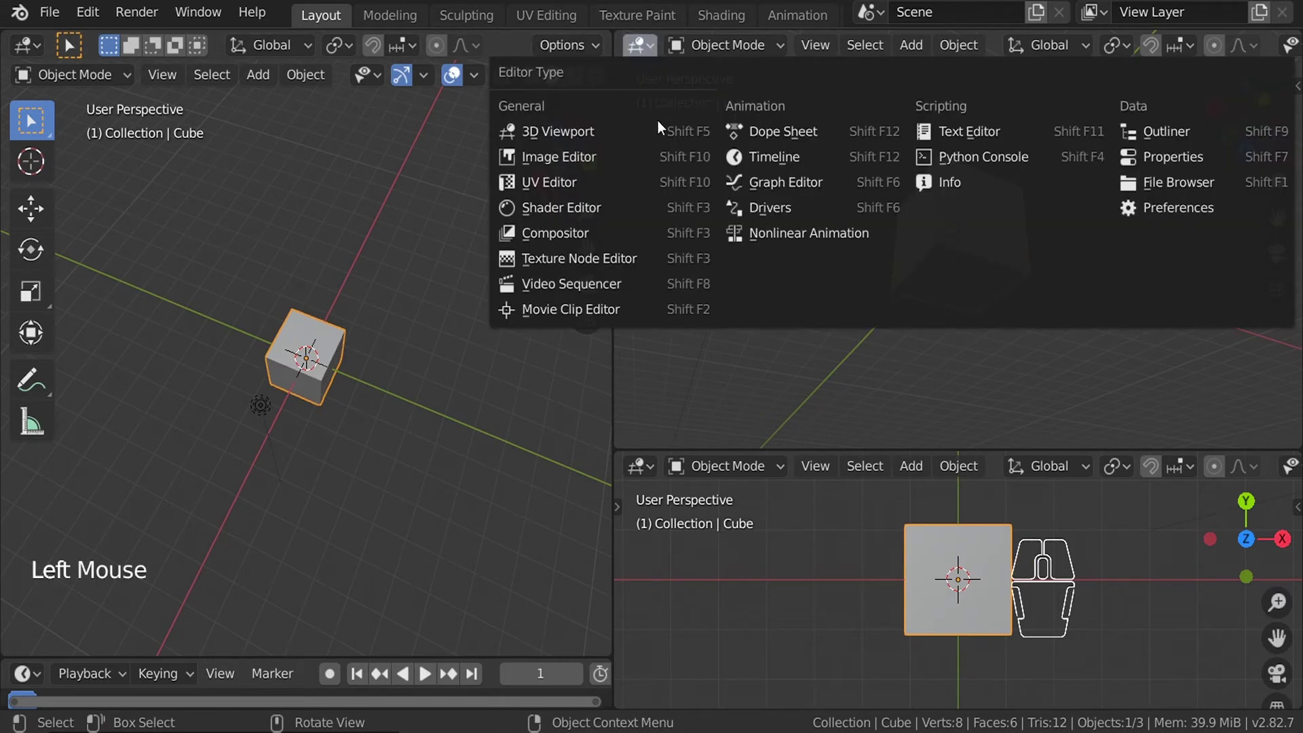
{"action": "left_click", "coordinate": [536, 131]}
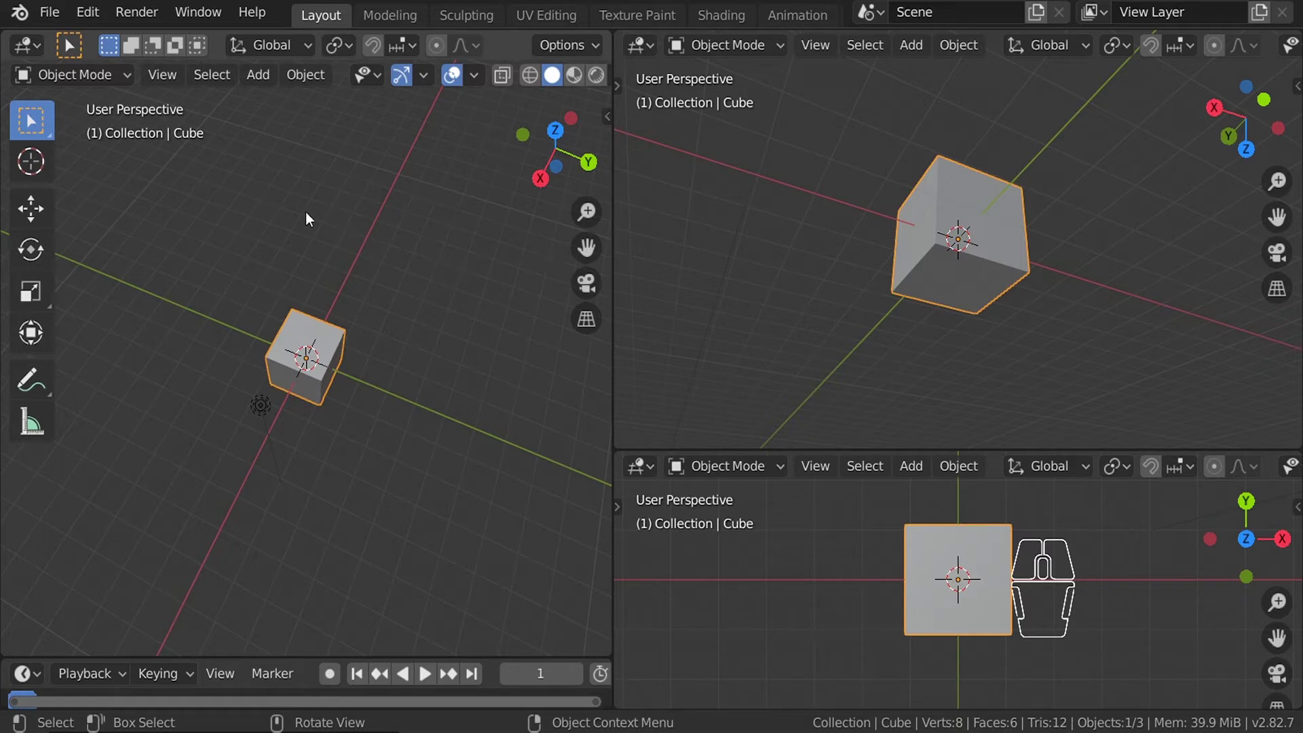
{"action": "left_click", "coordinate": [376, 263]}
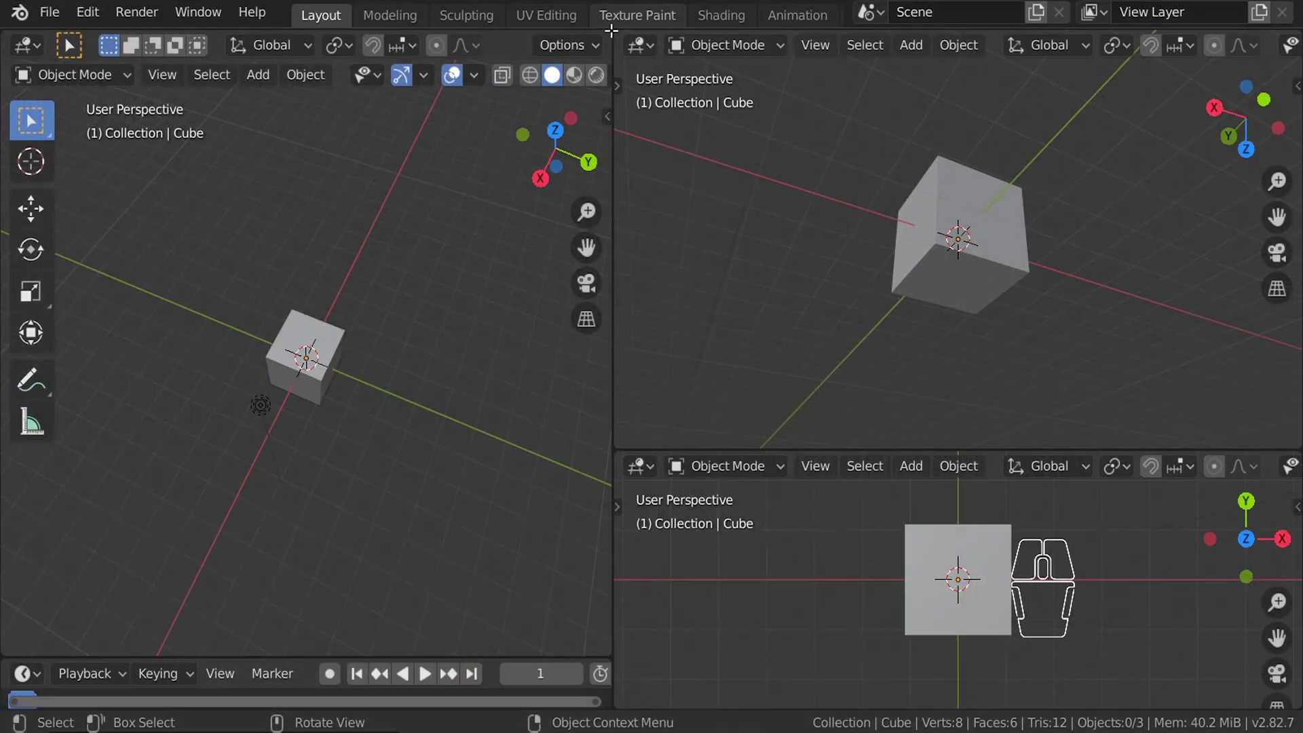
Split the main 3D Viewport into two viewports, one above the other, and orbit each to a different angle.
{"action": "left_click", "coordinate": [611, 30]}
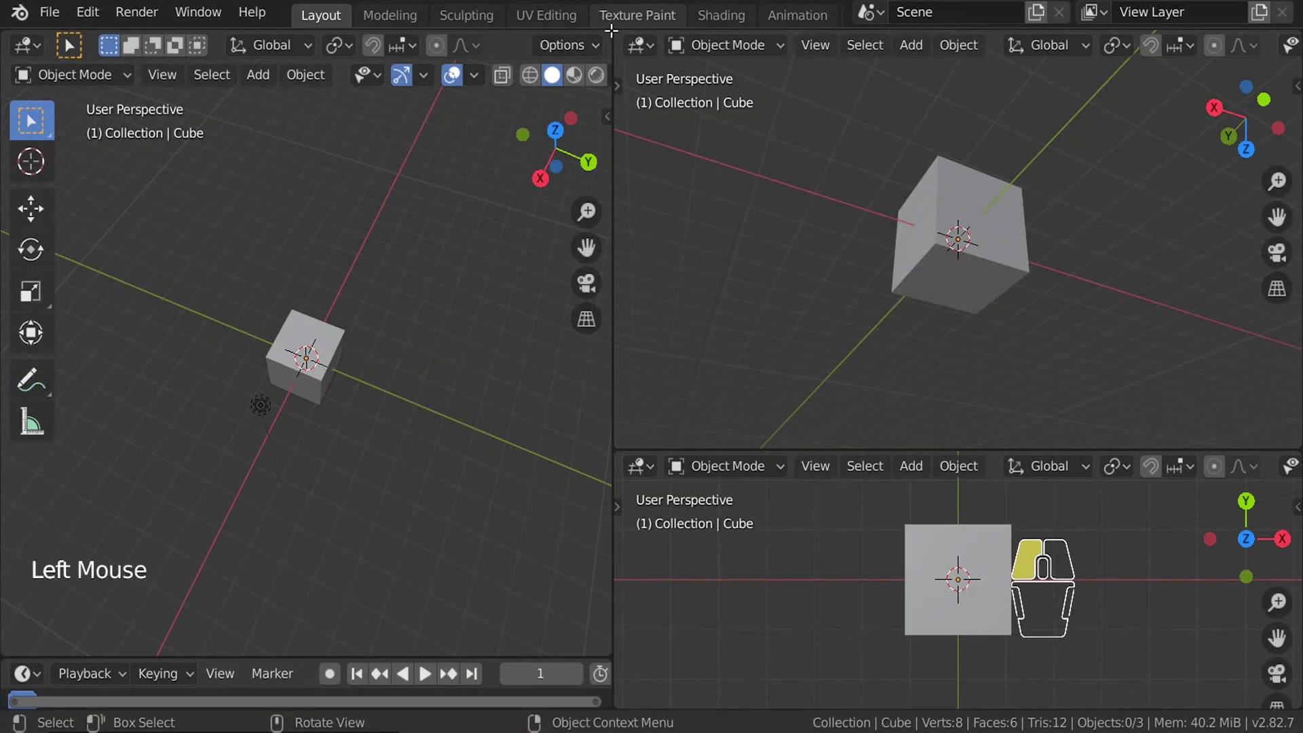
{"action": "left_click_drag", "start_coordinate": [611, 30], "coordinate": [543, 341]}
{"action": "left_click_drag", "start_coordinate": [547, 332], "coordinate": [560, 407]}
{"action": "middle_click_drag", "start_coordinate": [419, 288], "coordinate": [250, 253]}
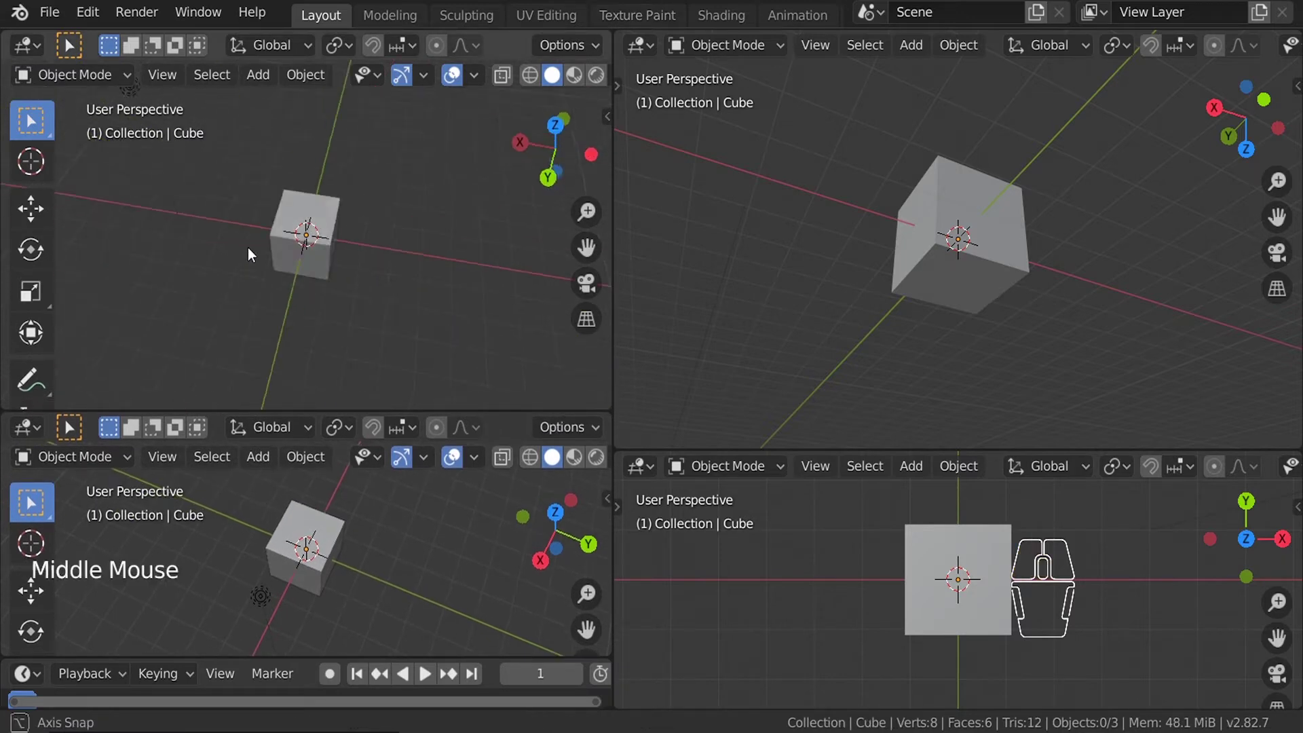
{"action": "middle_click_drag", "start_coordinate": [366, 527], "coordinate": [233, 459]}
Select the cube in the upper of the two new stacked viewports and try moving it.
{"action": "left_click", "coordinate": [317, 242]}
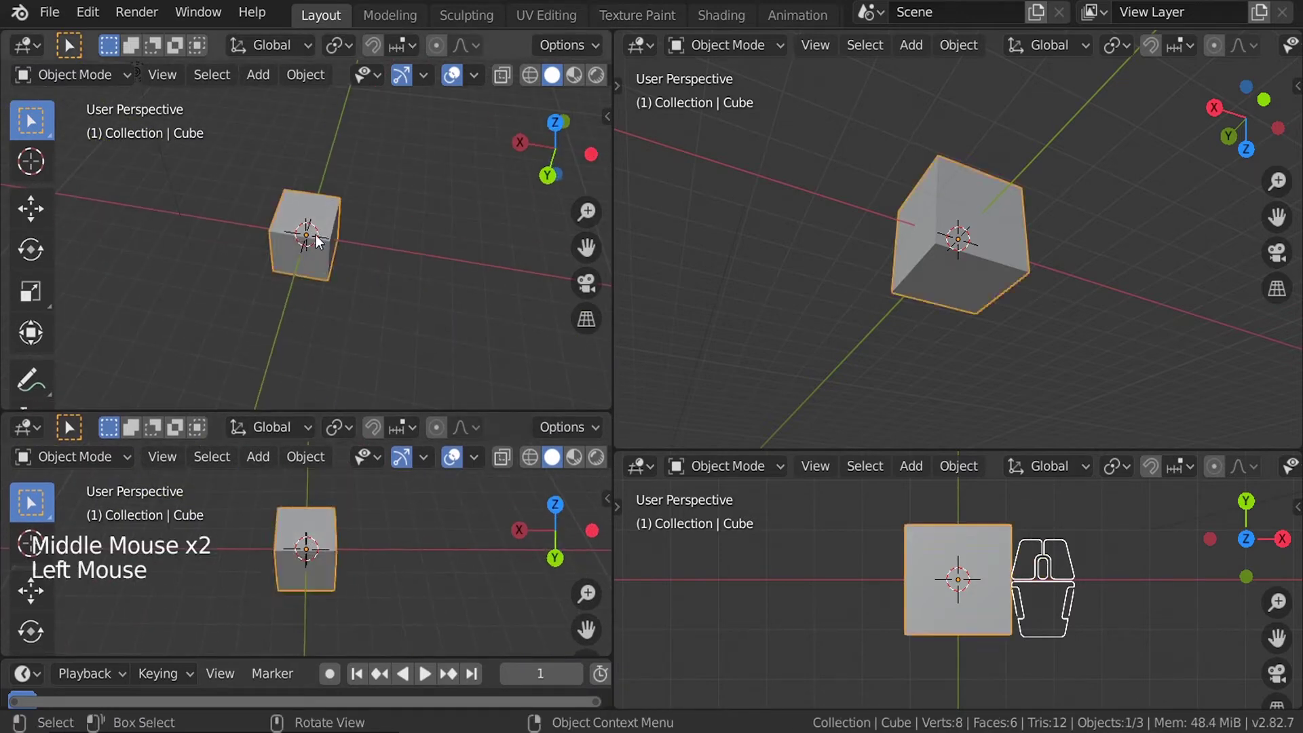
{"action": "key", "text": "g"}
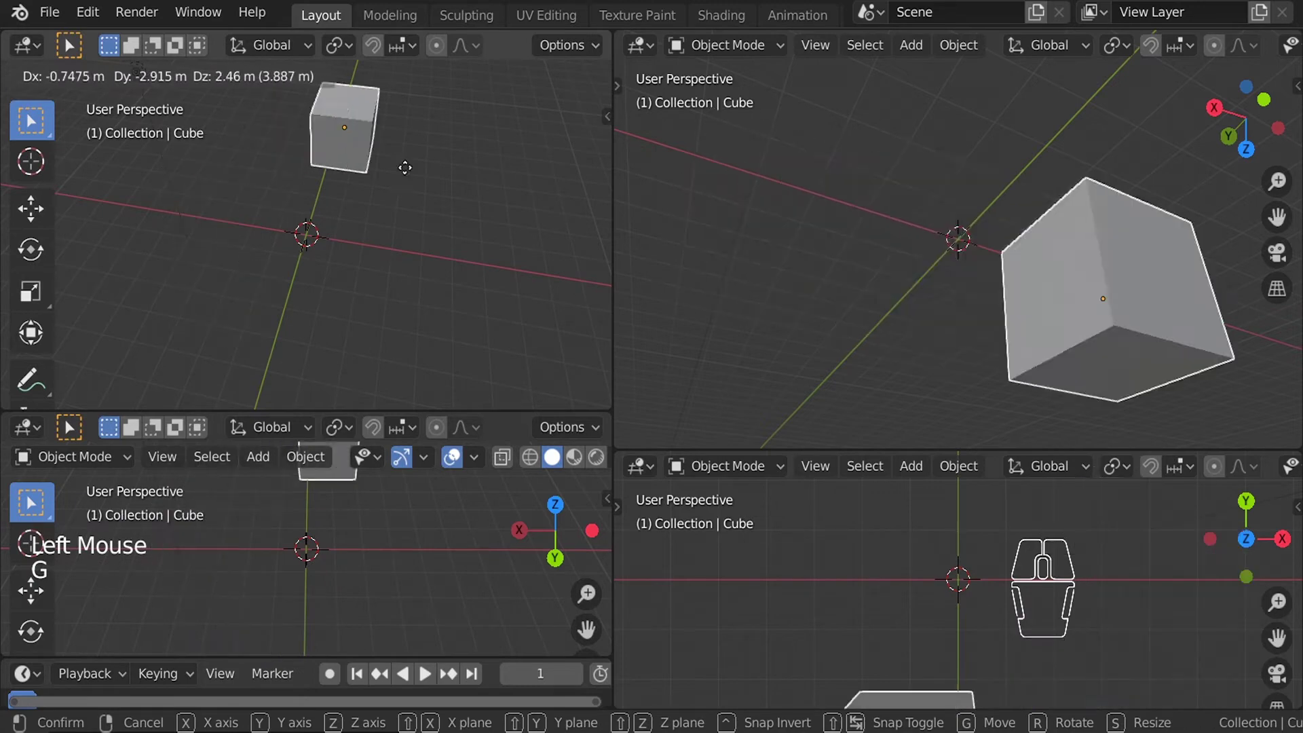
{"action": "right_click", "coordinate": [378, 240]}
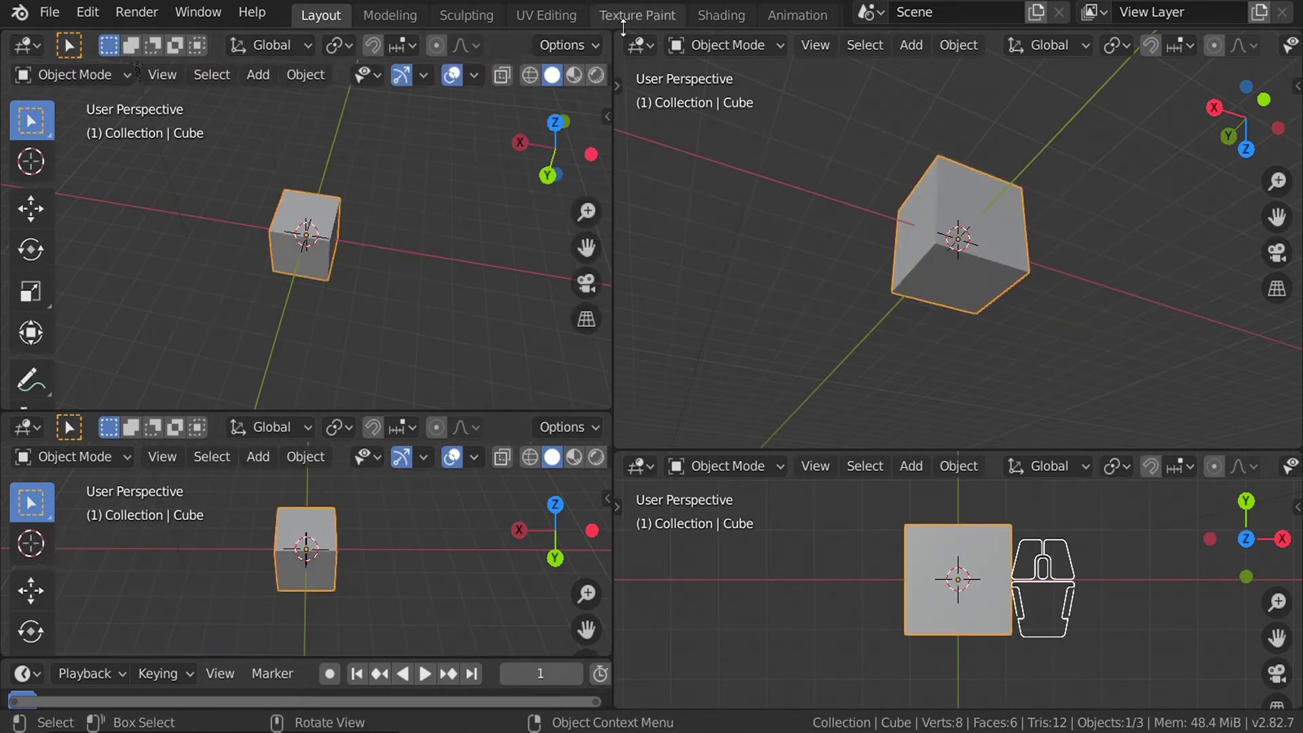
Split the former Outliner and Properties viewports into three 3D viewports each.
{"action": "left_click", "coordinate": [655, 32]}
{"action": "left_click_drag", "start_coordinate": [655, 32], "coordinate": [889, 309]}
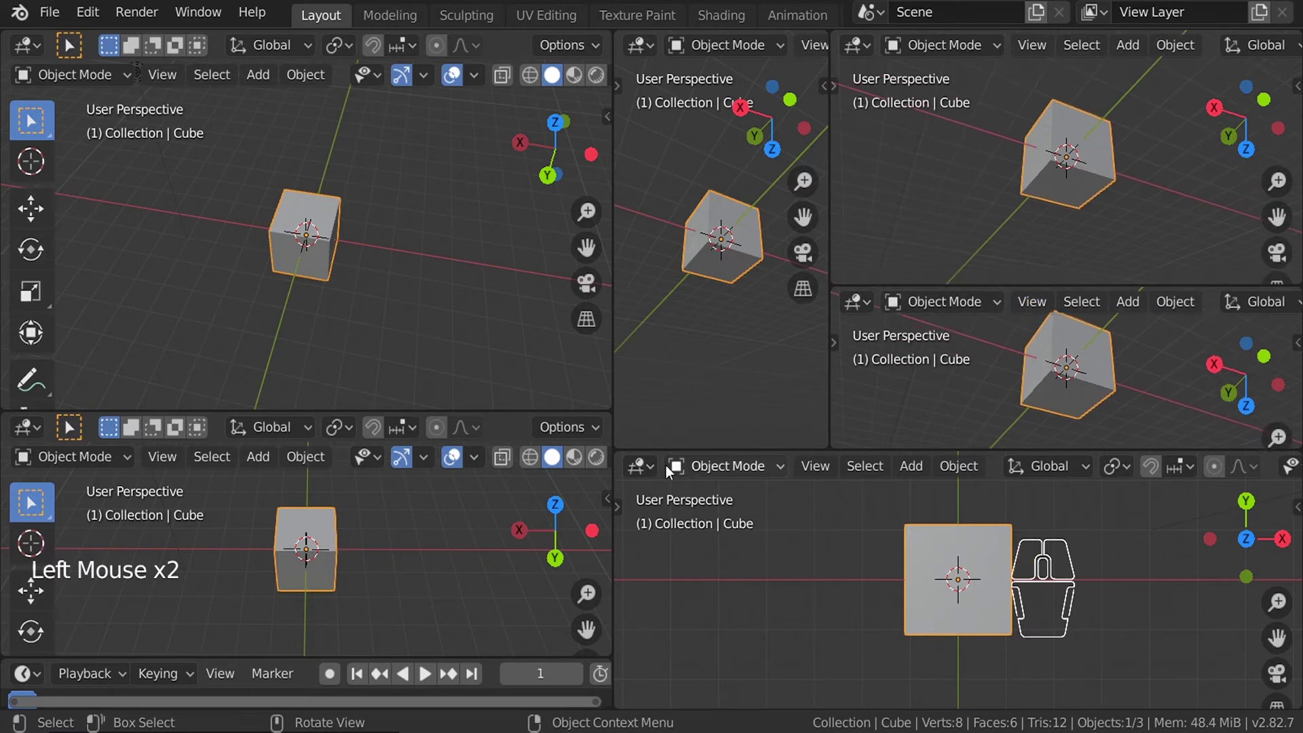
{"action": "left_click_drag", "start_coordinate": [617, 456], "coordinate": [621, 609]}
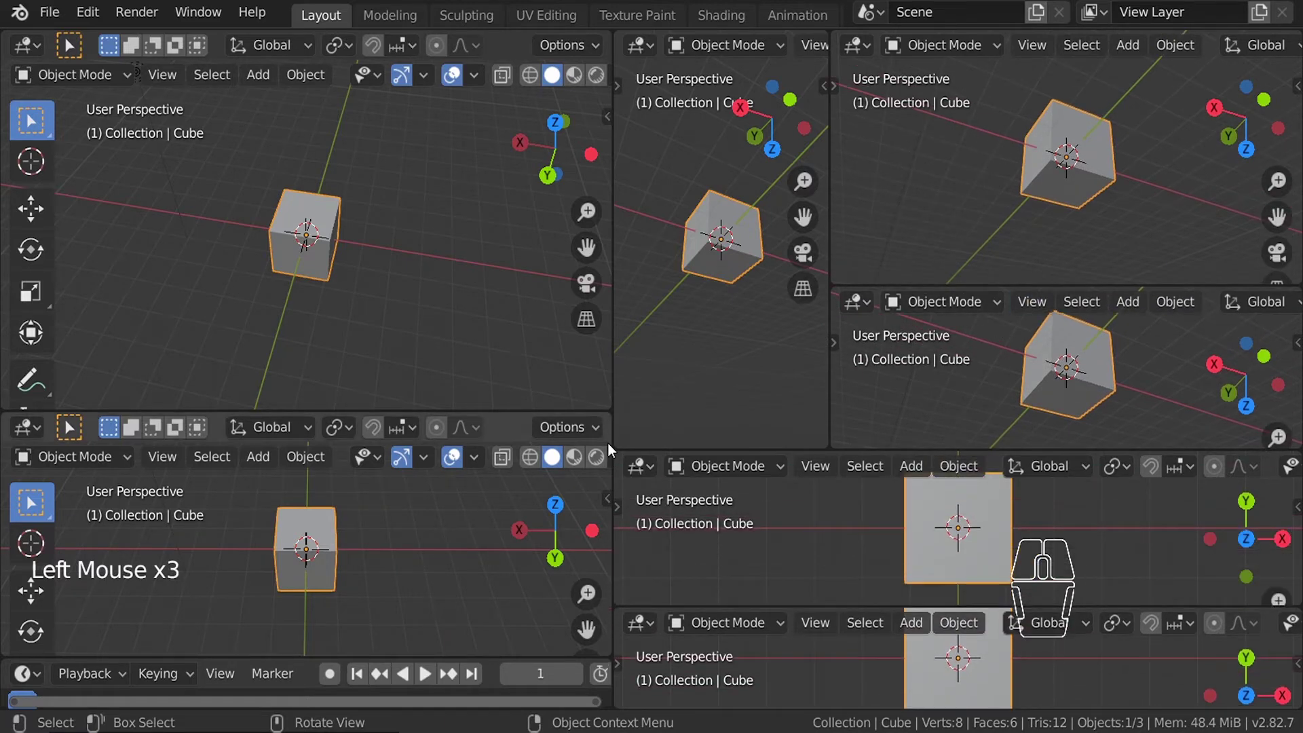
{"action": "left_click_drag", "start_coordinate": [615, 446], "coordinate": [840, 488]}
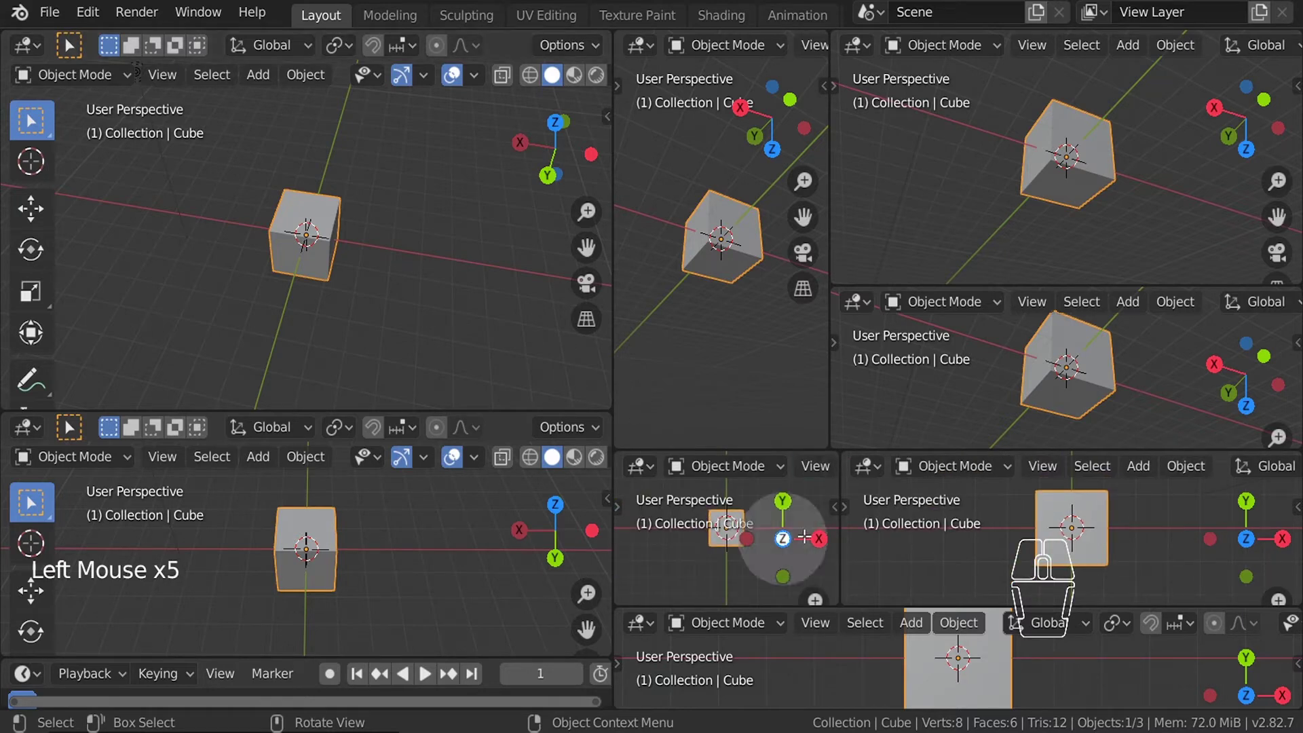
Try moving the cube in the upper main viewport, and orbit that viewport to another angle.
{"action": "key", "text": "g"}
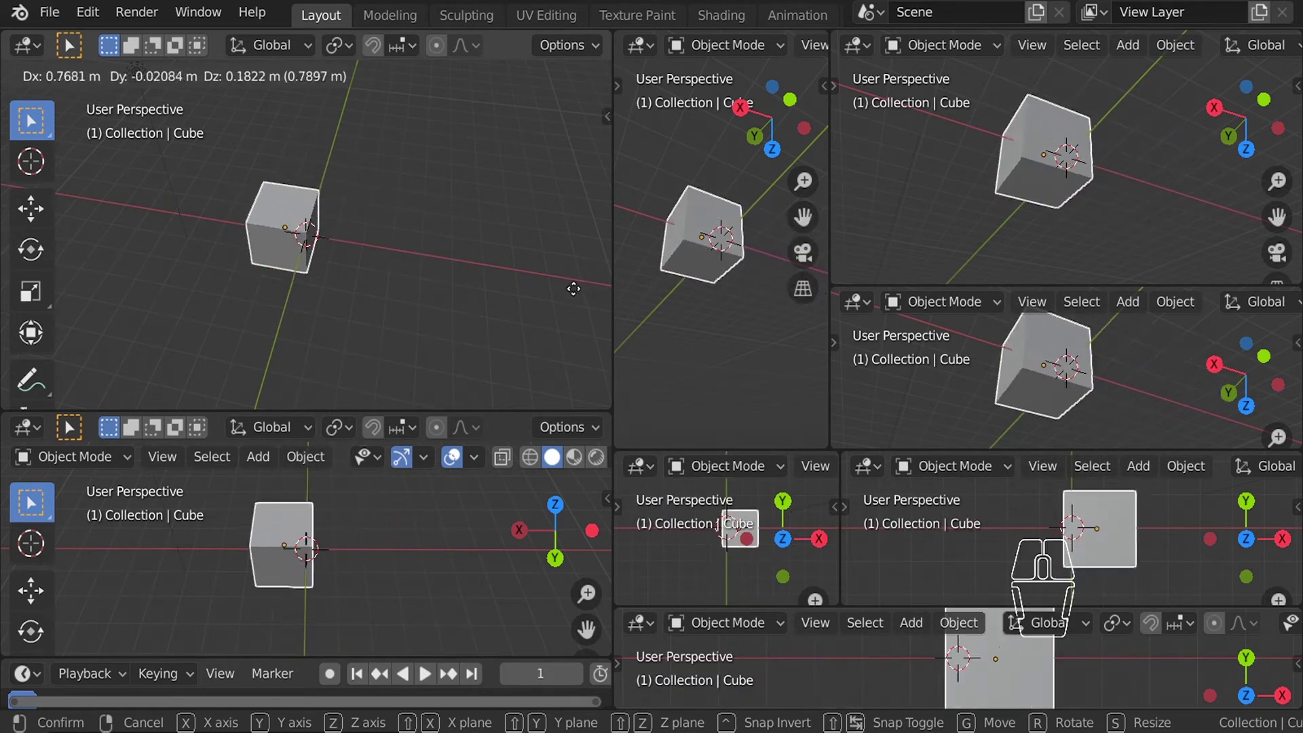
{"action": "left_click", "coordinate": [325, 133]}
{"action": "left_click_drag", "start_coordinate": [543, 146], "coordinate": [556, 230]}
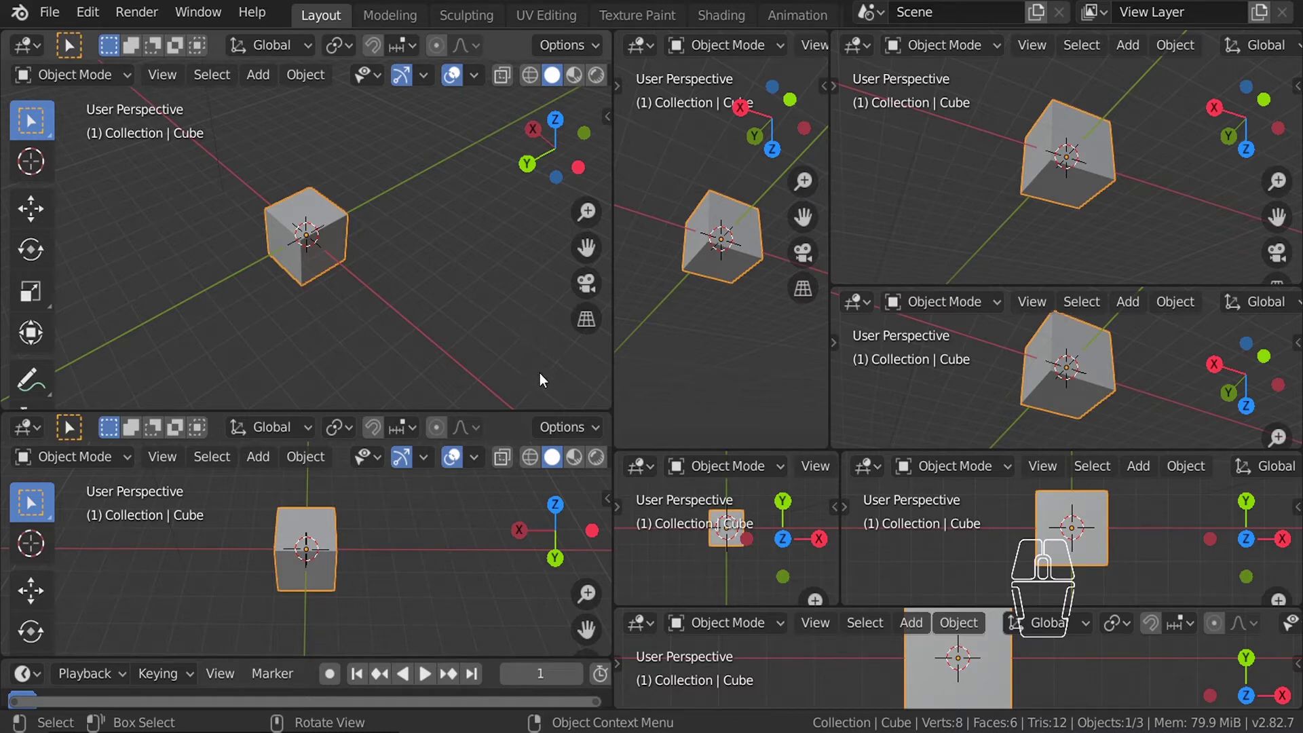
Join the two stacked main viewports into one, and divide it again with a Horizontal Split in its upper half.
{"action": "left_click", "coordinate": [608, 410]}
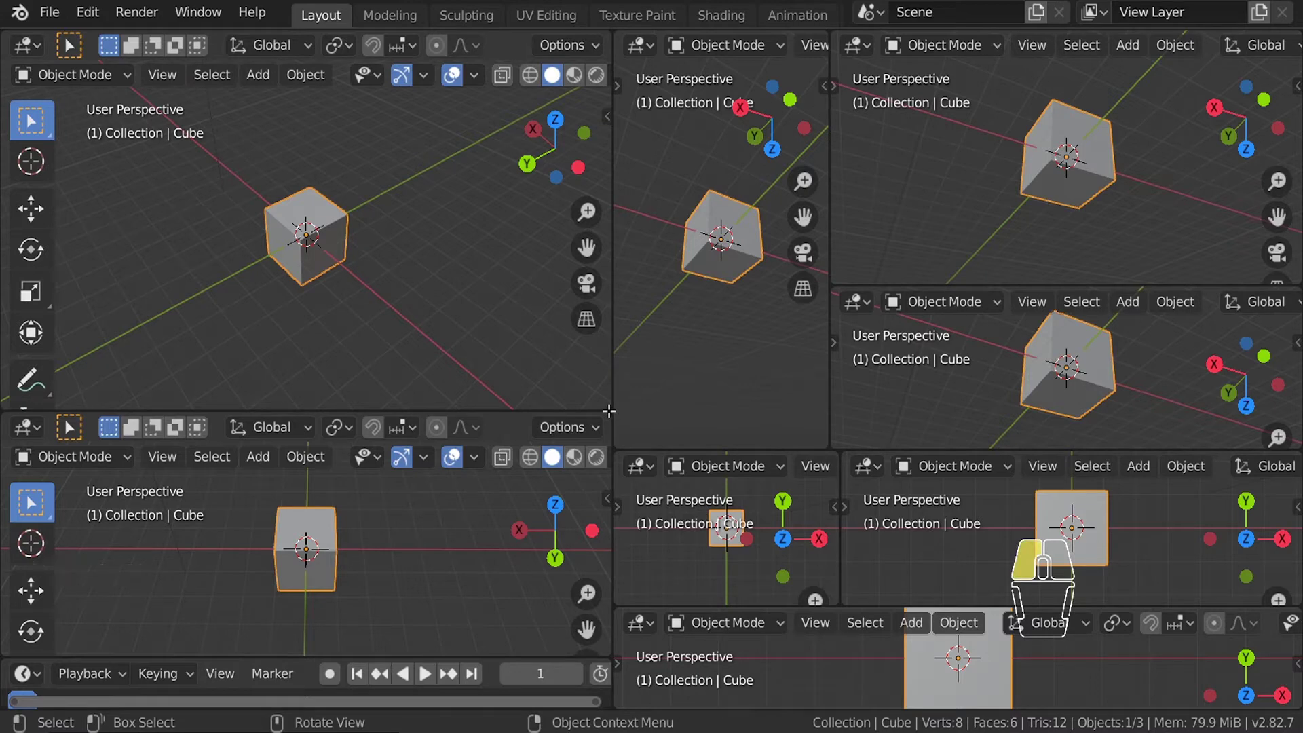
{"action": "left_click_drag", "start_coordinate": [608, 410], "coordinate": [456, 340]}
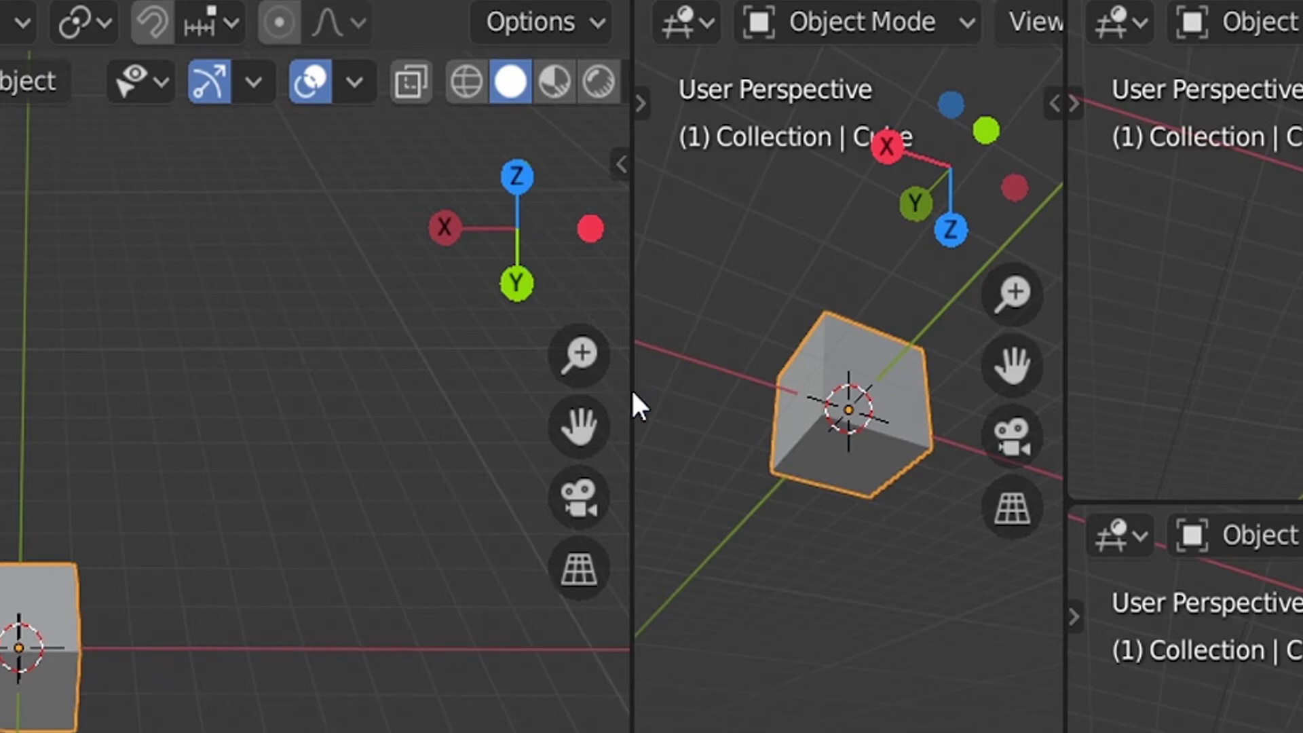
{"action": "right_click", "coordinate": [632, 393]}
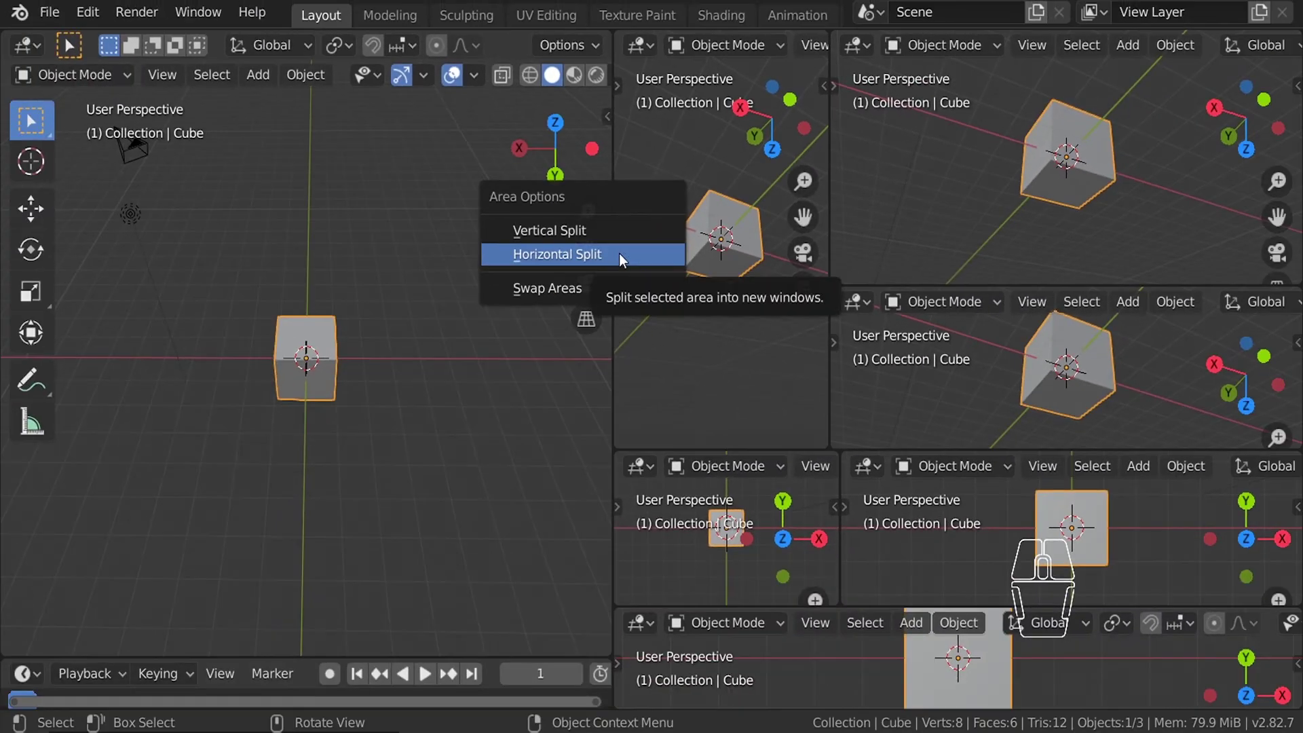
{"action": "left_click", "coordinate": [619, 254]}
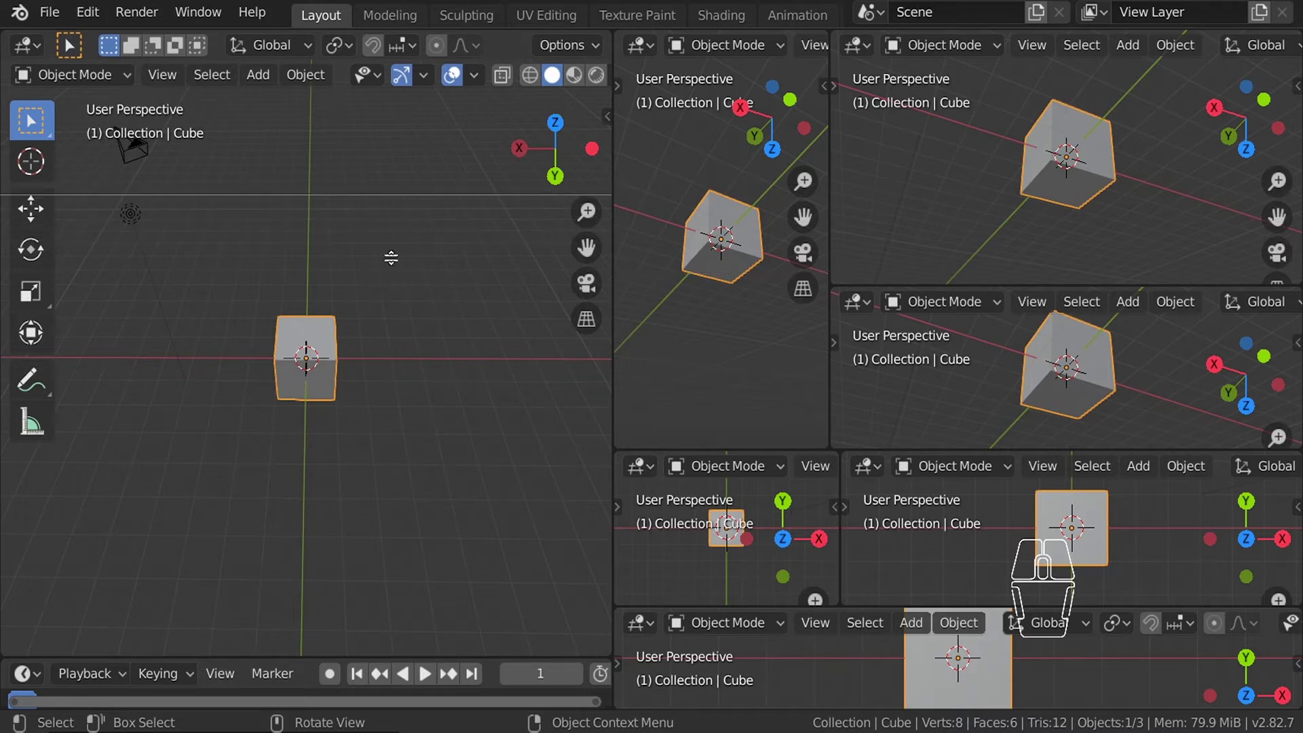
{"action": "left_click", "coordinate": [313, 275]}
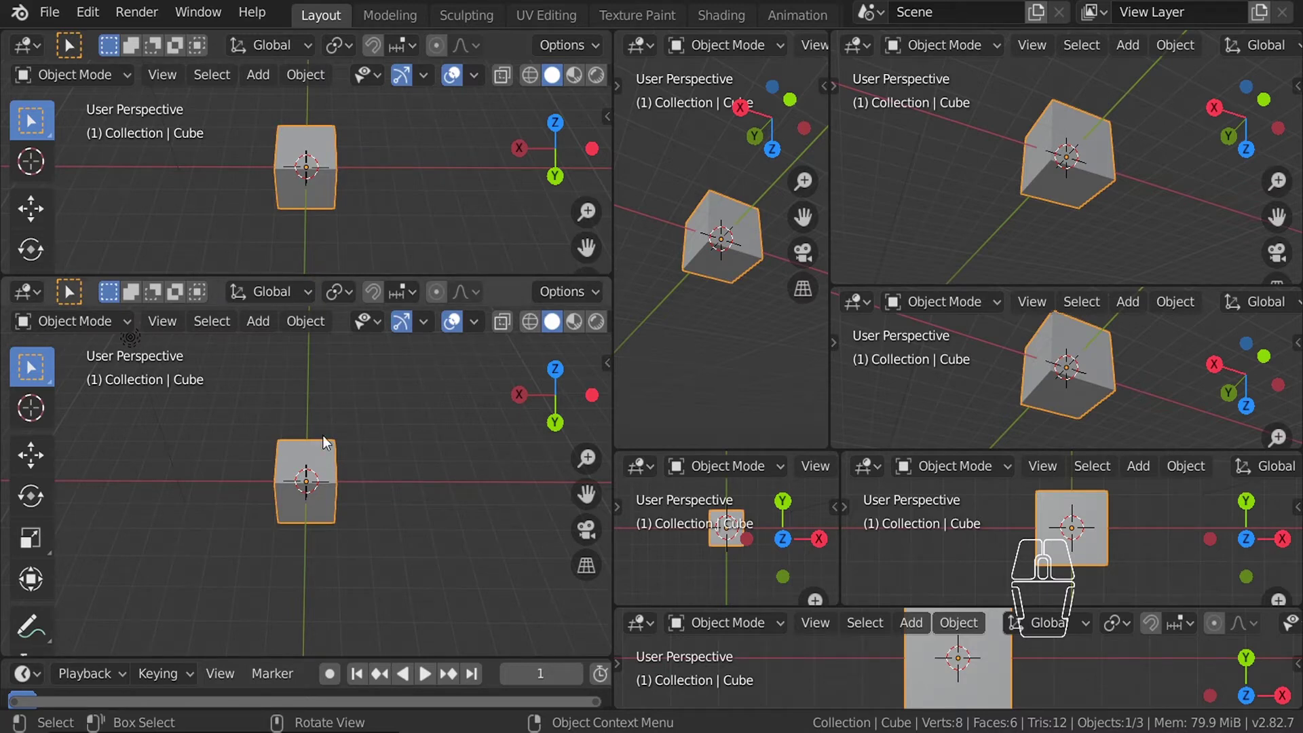
Merge the two stacked main viewports into a single viewport using Join Areas.
{"action": "right_click", "coordinate": [342, 277]}
{"action": "left_click", "coordinate": [334, 310]}
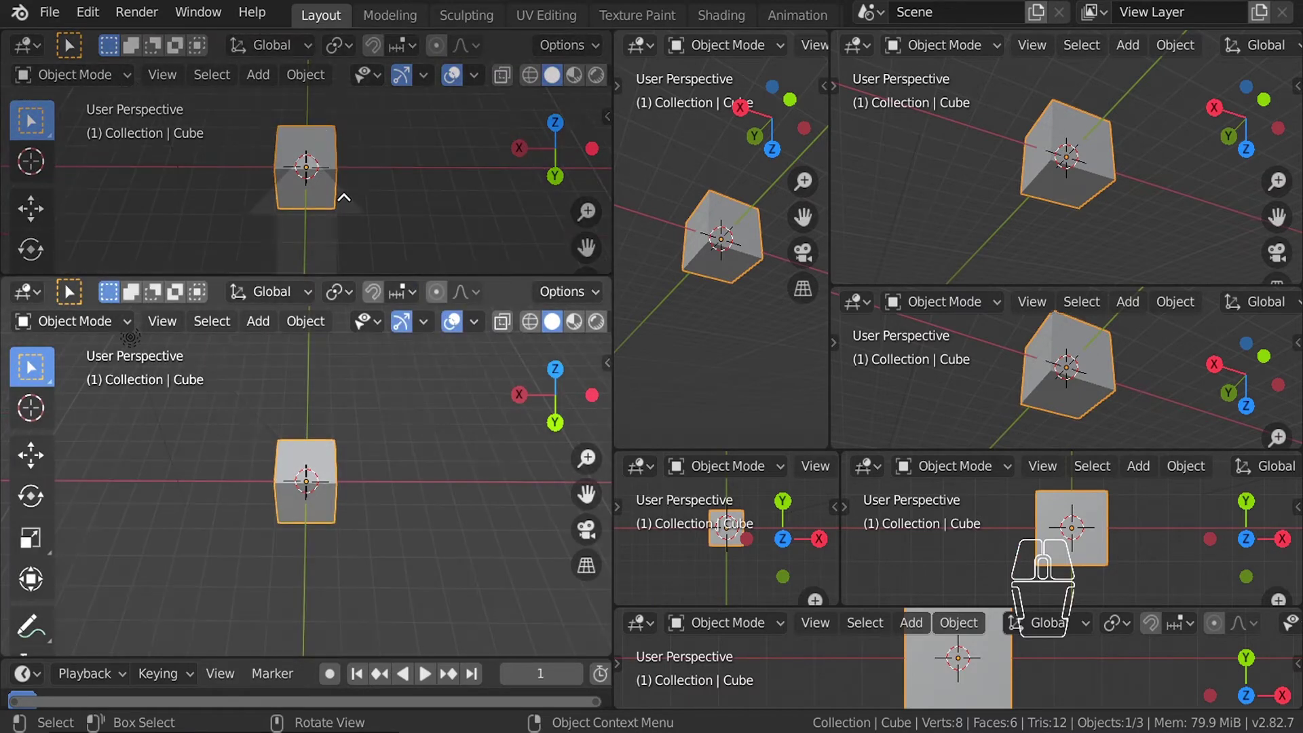
{"action": "left_click", "coordinate": [344, 197]}
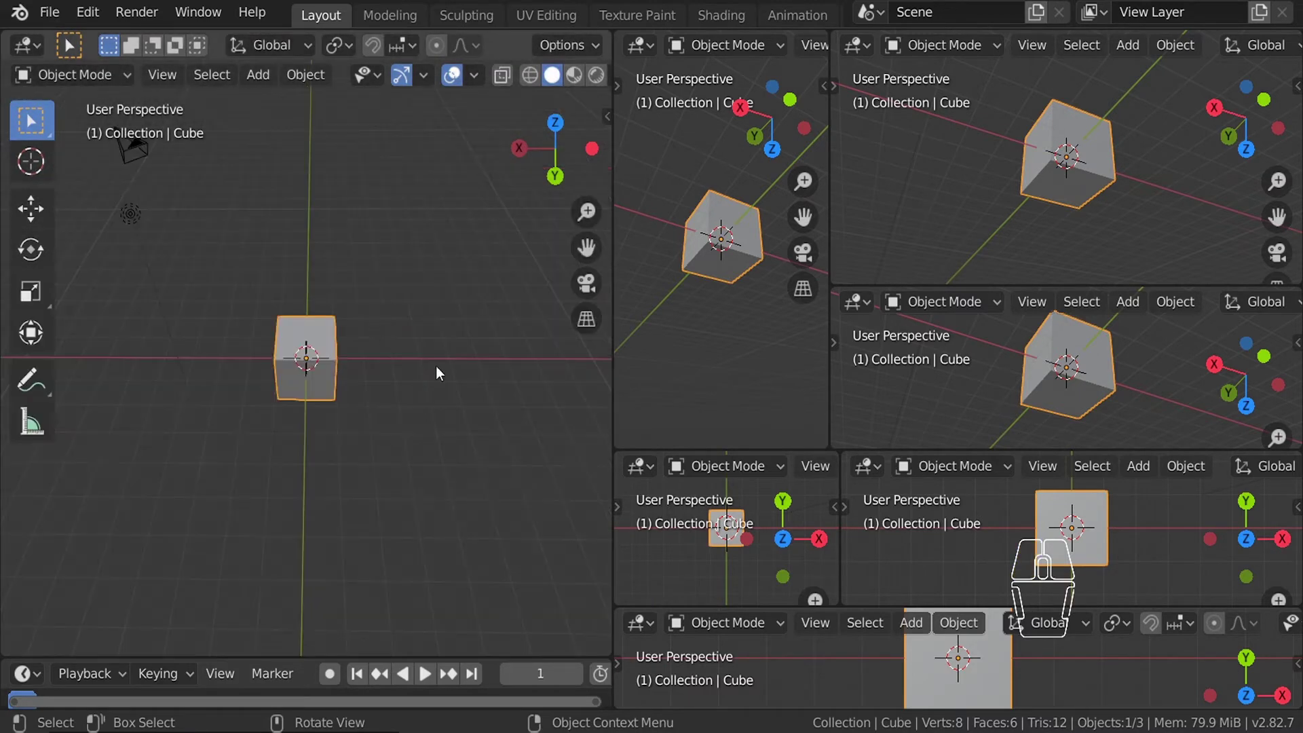
Use Join Areas to merge the large viewport beside the main one with the viewport below it.
{"action": "right_click", "coordinate": [614, 312]}
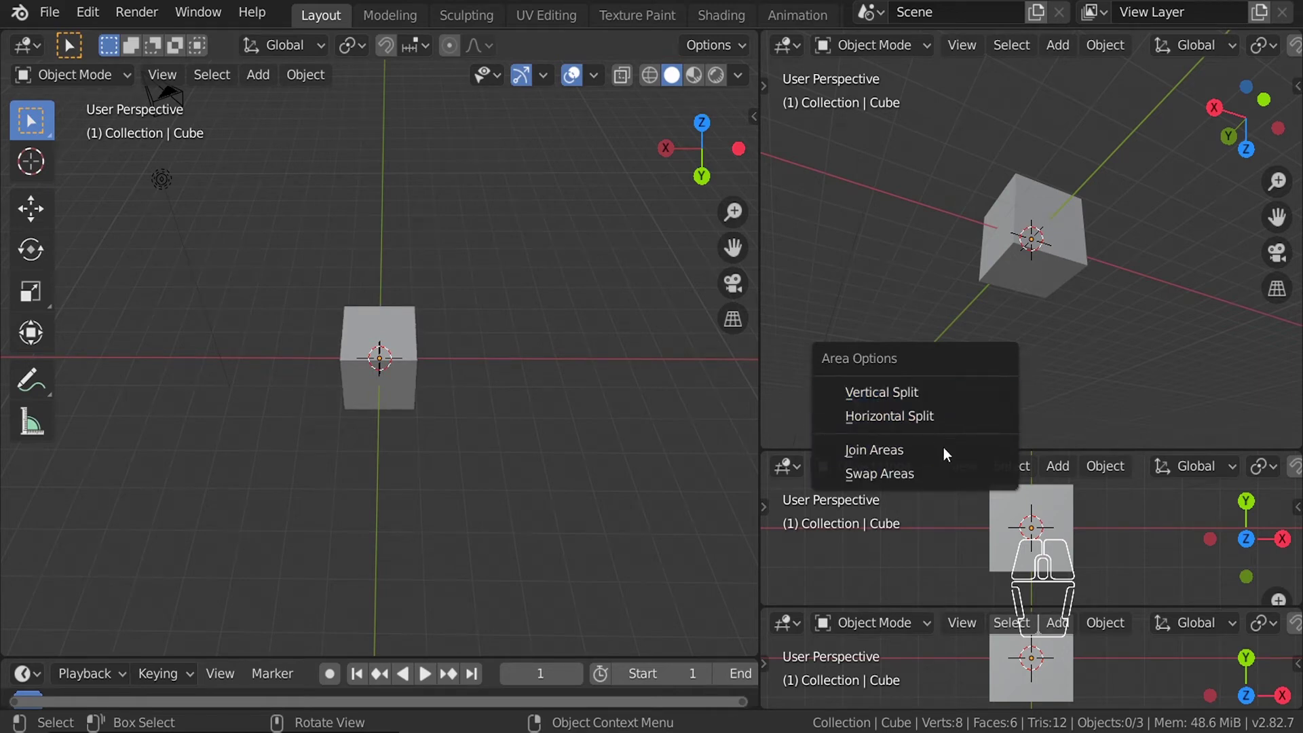
{"action": "left_click", "coordinate": [902, 447]}
{"action": "left_click", "coordinate": [972, 296]}
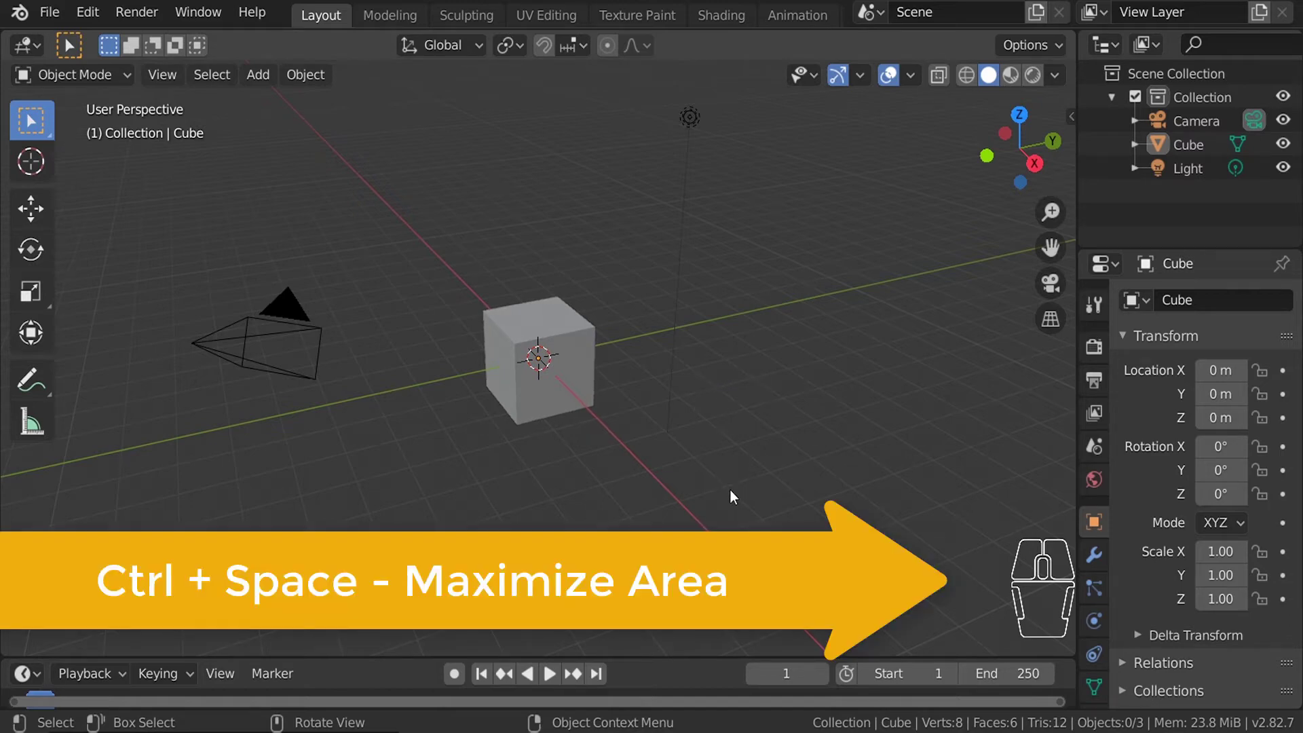
Maximise and restore the 3D Viewport, and do the same with the Outliner.
{"action": "key", "text": "ctrl+space"}
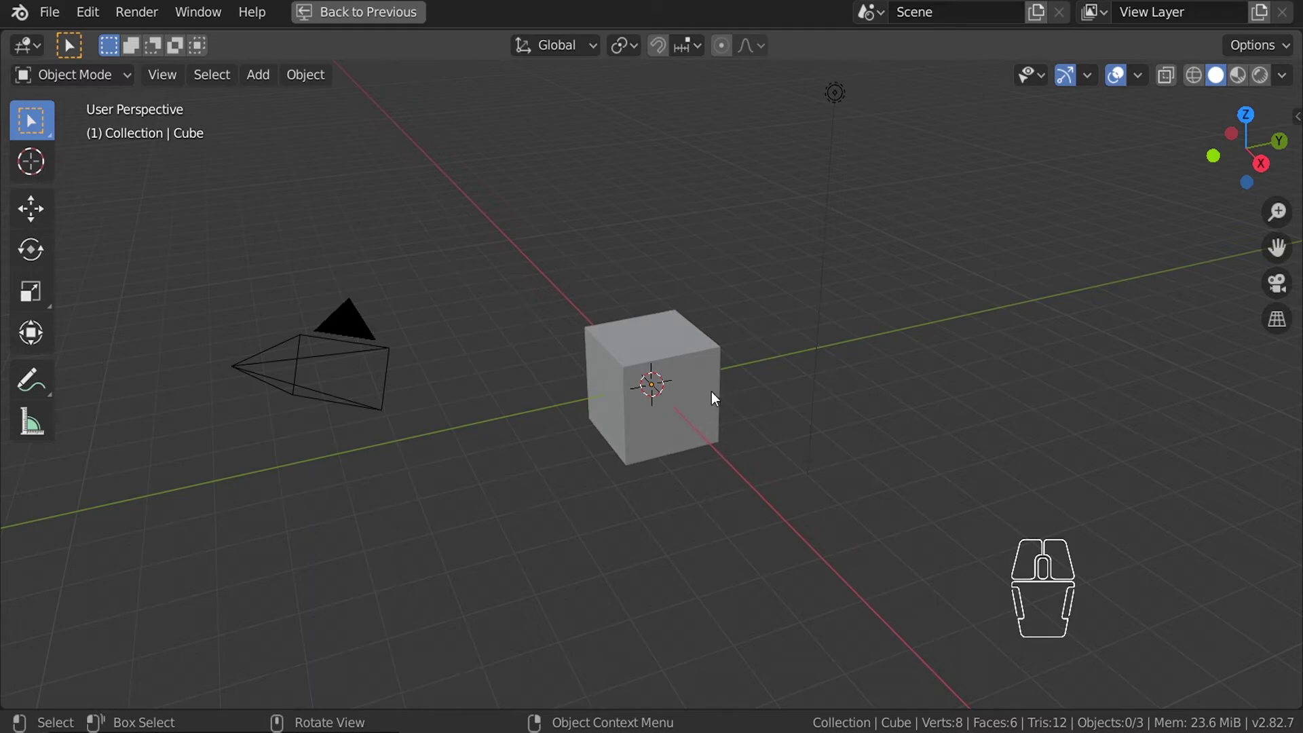
{"action": "key", "text": "ctrl+space"}
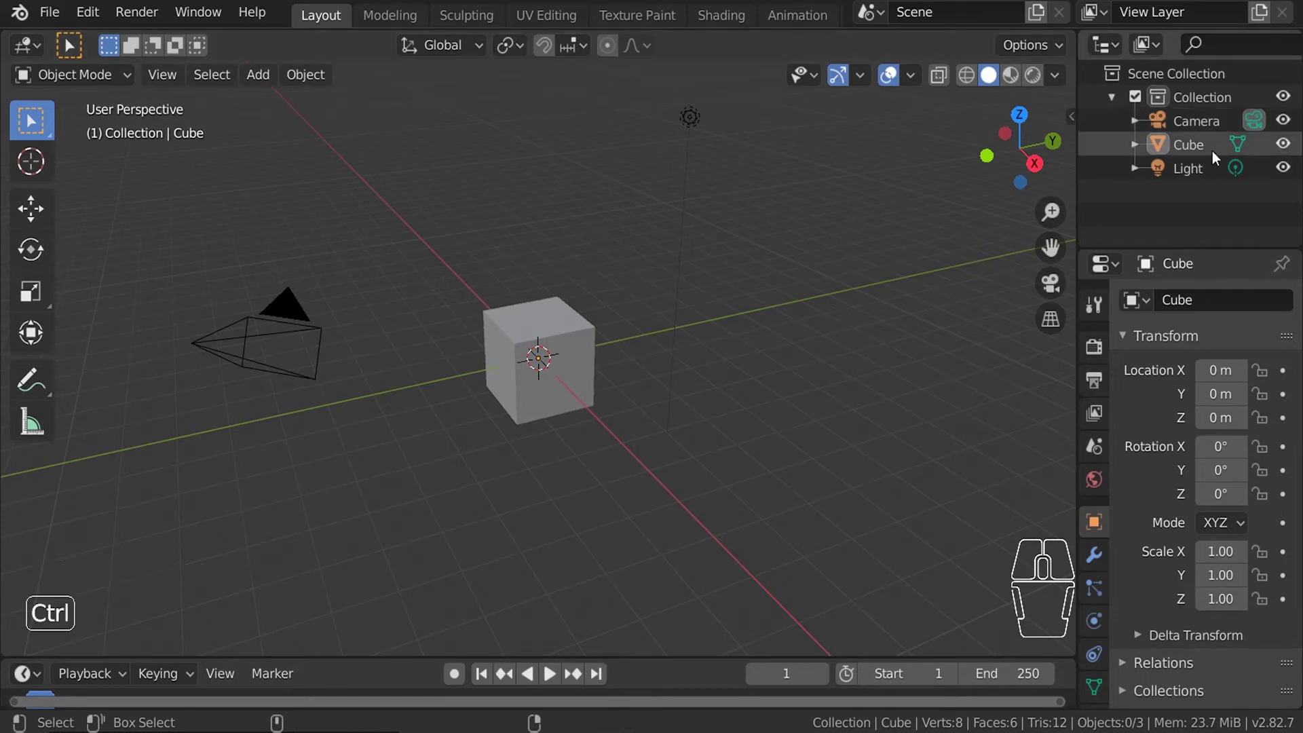
{"action": "key", "text": "ctrl+space"}
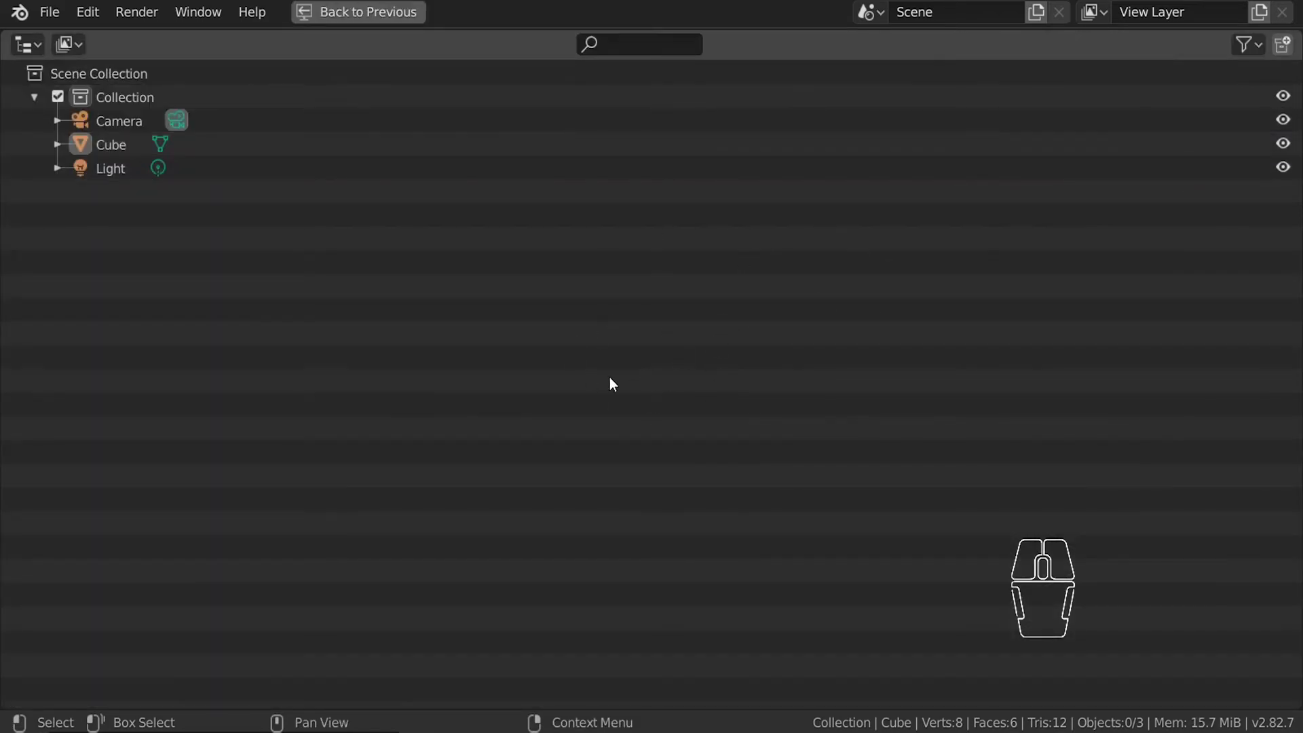
{"action": "key", "text": "ctrl+space"}
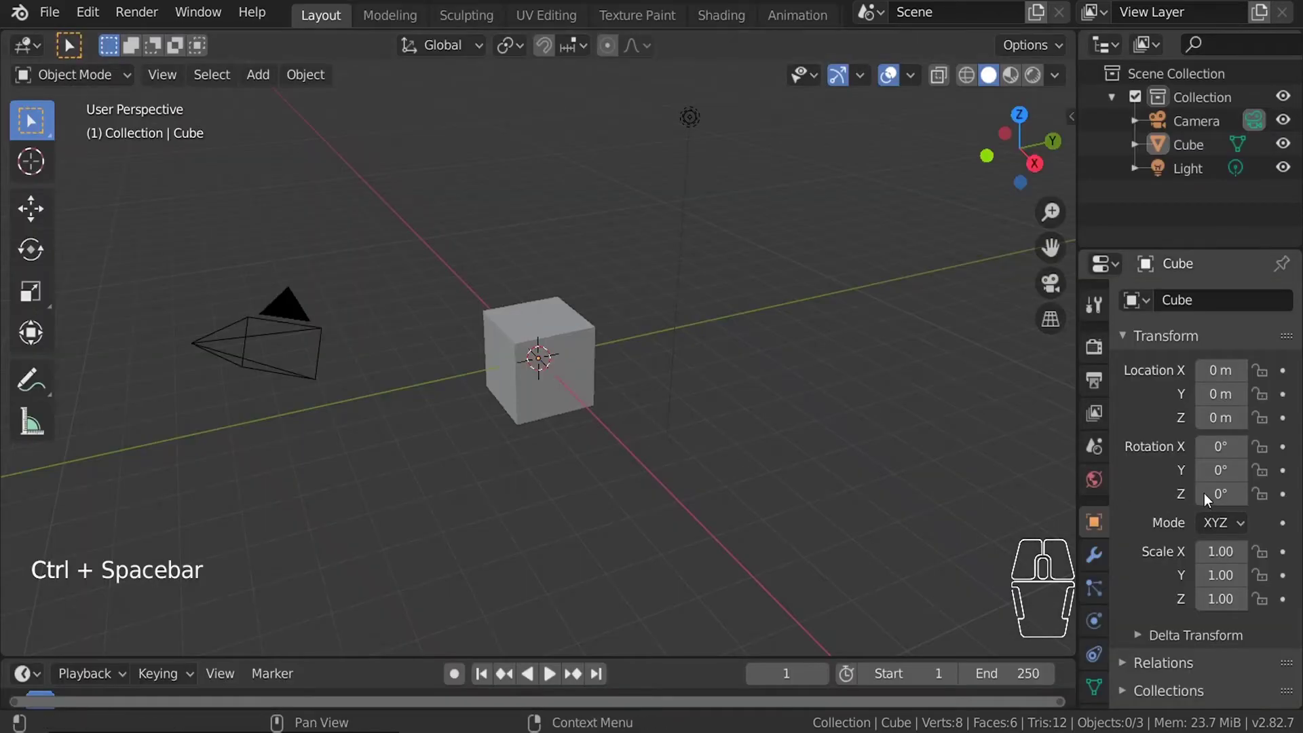
Maximise and restore the Properties editor, and do the same with the Timeline.
{"action": "key", "text": "ctrl+space"}
{"action": "key", "text": "ctrl+space"}
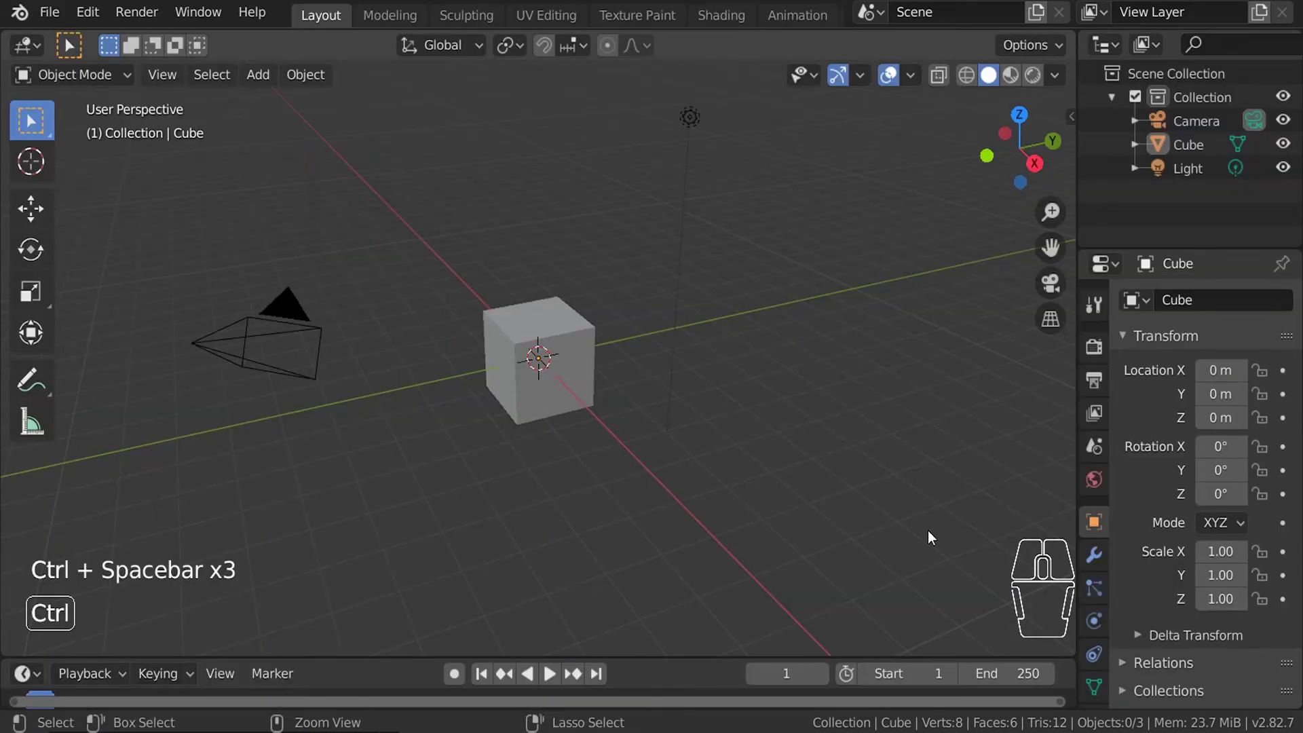
{"action": "key", "text": "ctrl+space"}
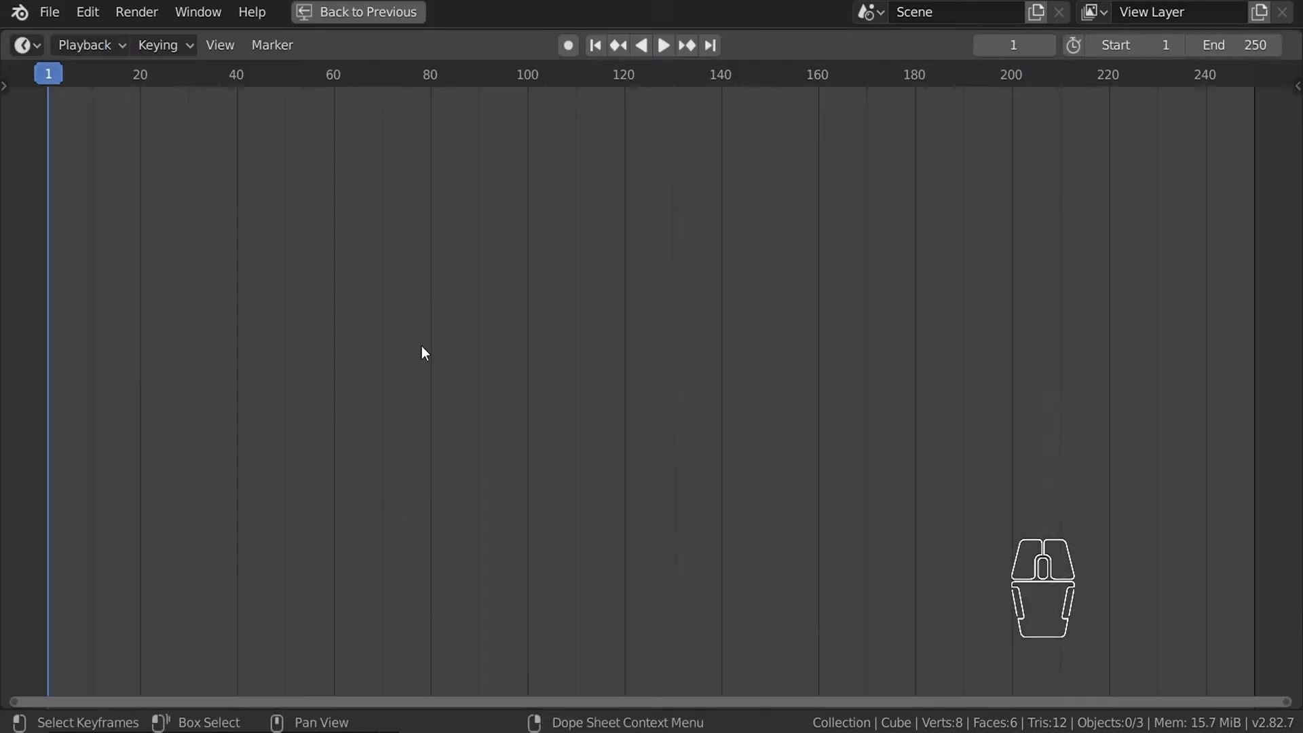
{"action": "key", "text": "ctrl+space"}
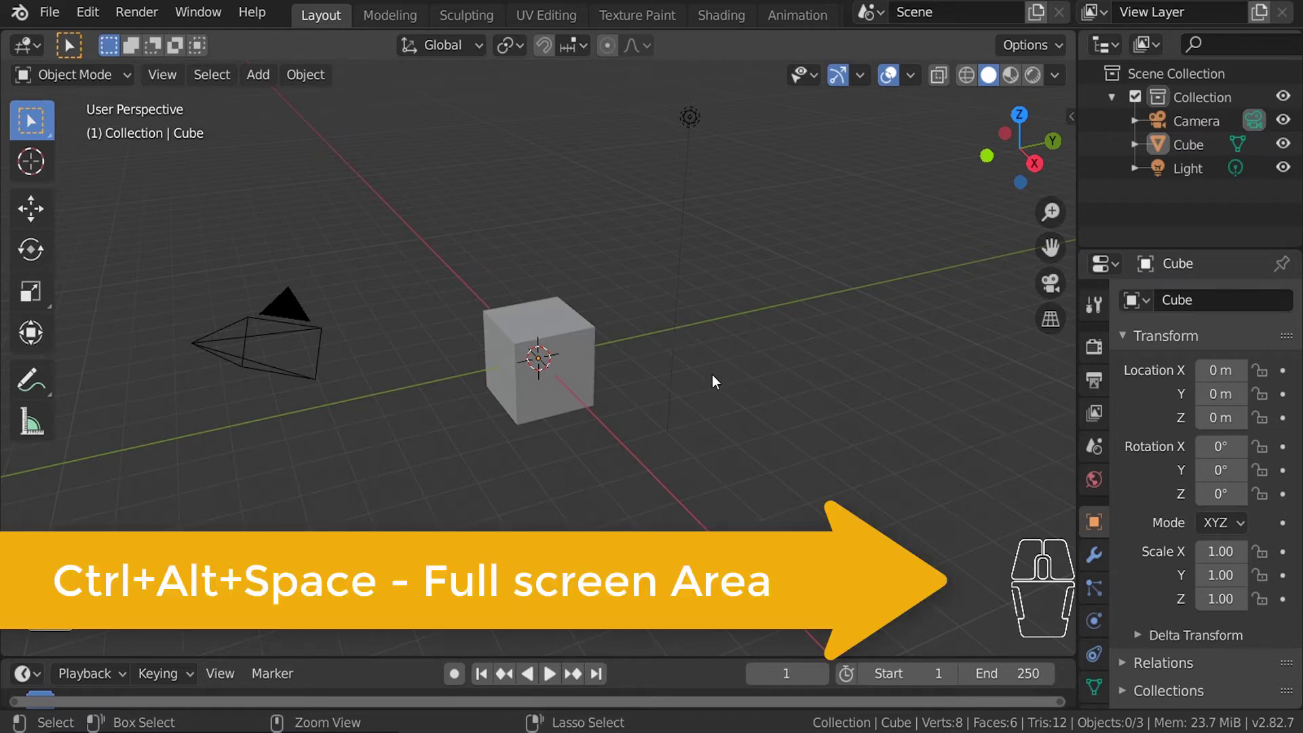
Show the 3D Viewport, the Properties editor and the Outliner full screen in turn, restoring the layout each time.
{"action": "key", "text": "ctrl+alt+space"}
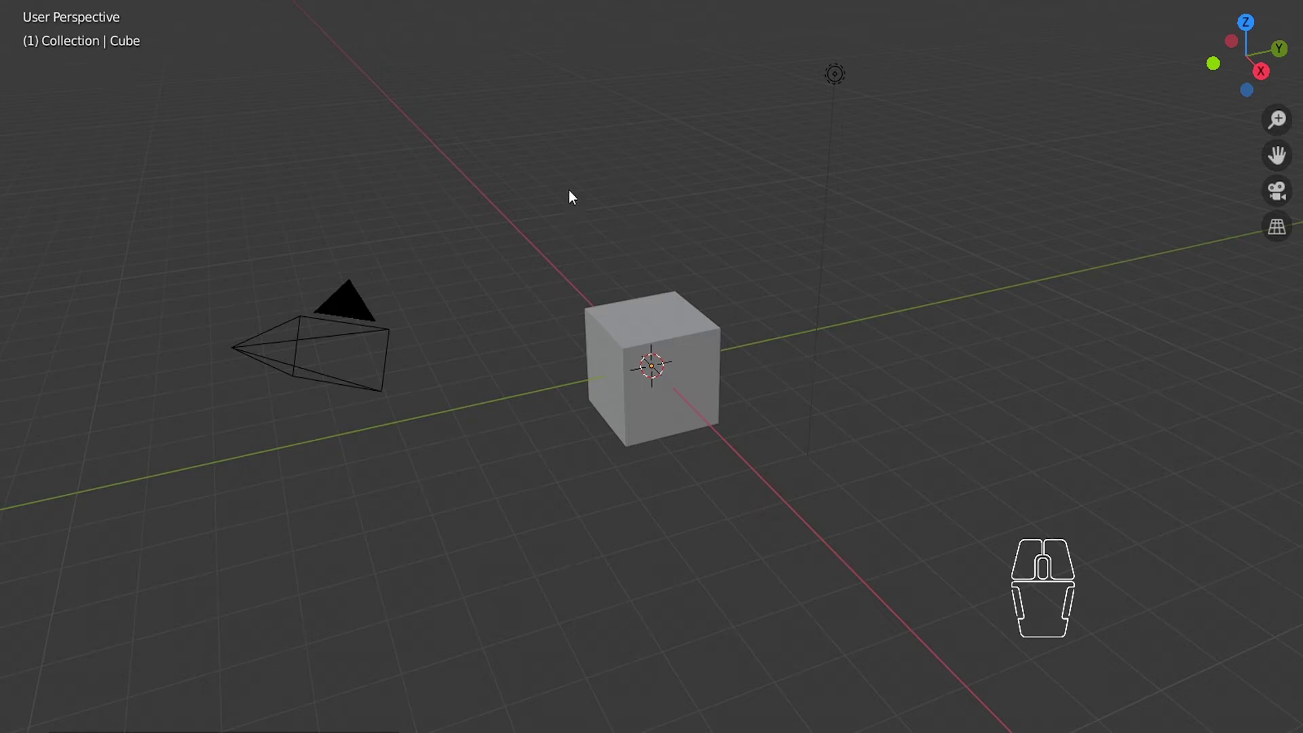
{"action": "key", "text": "ctrl+alt+space"}
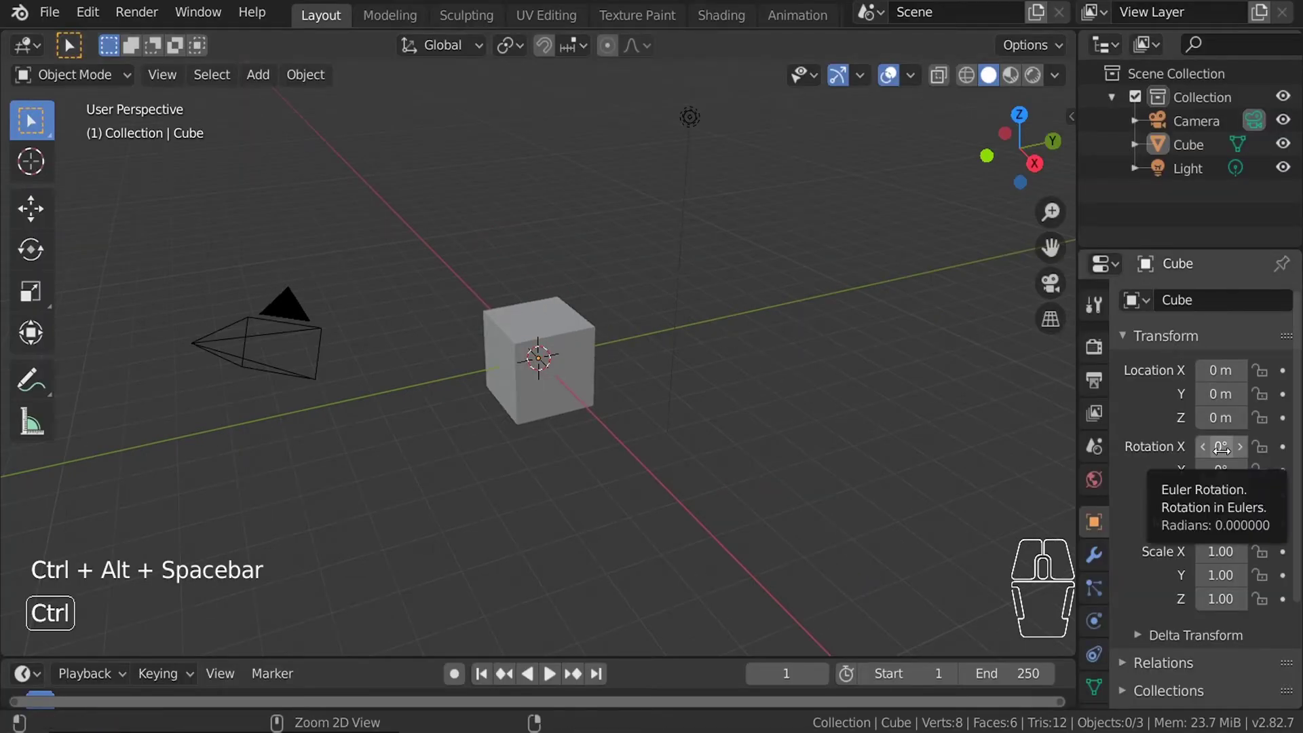
{"action": "key", "text": "ctrl+space"}
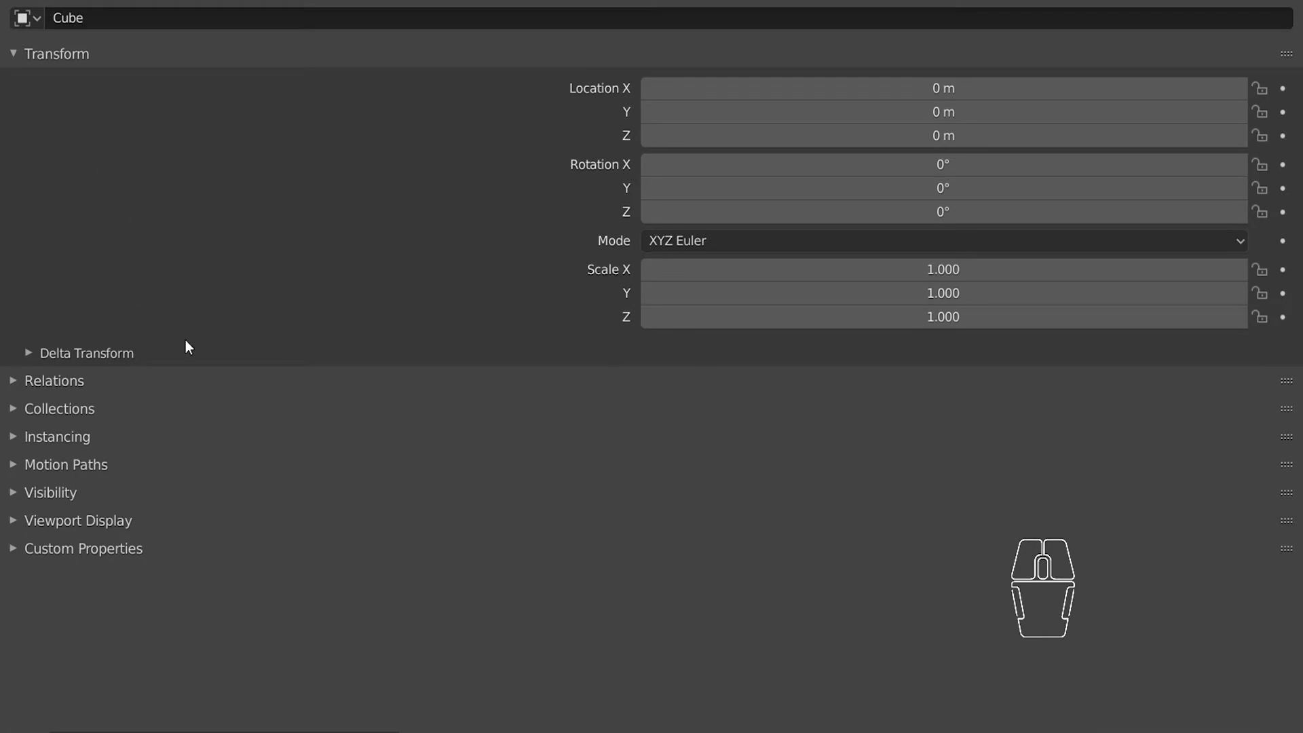
{"action": "key", "text": "ctrl+alt+space"}
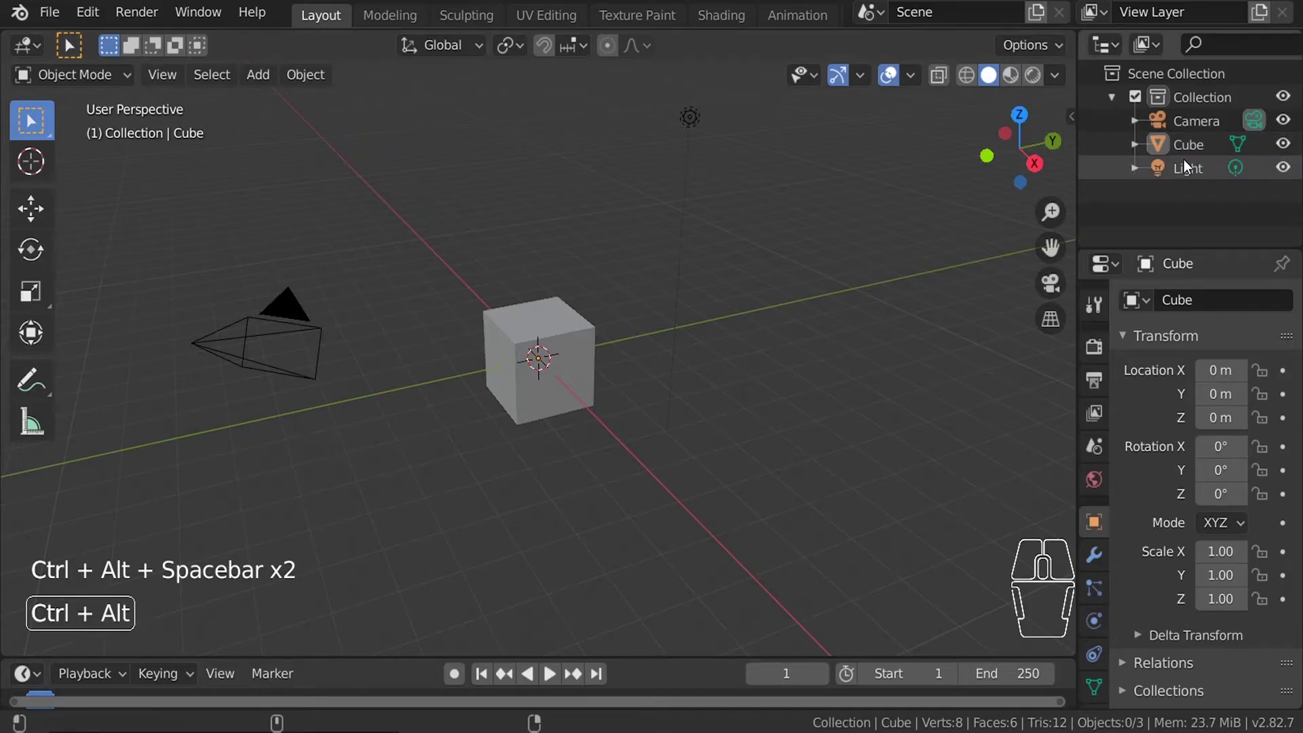
{"action": "key", "text": "ctrl+alt+space"}
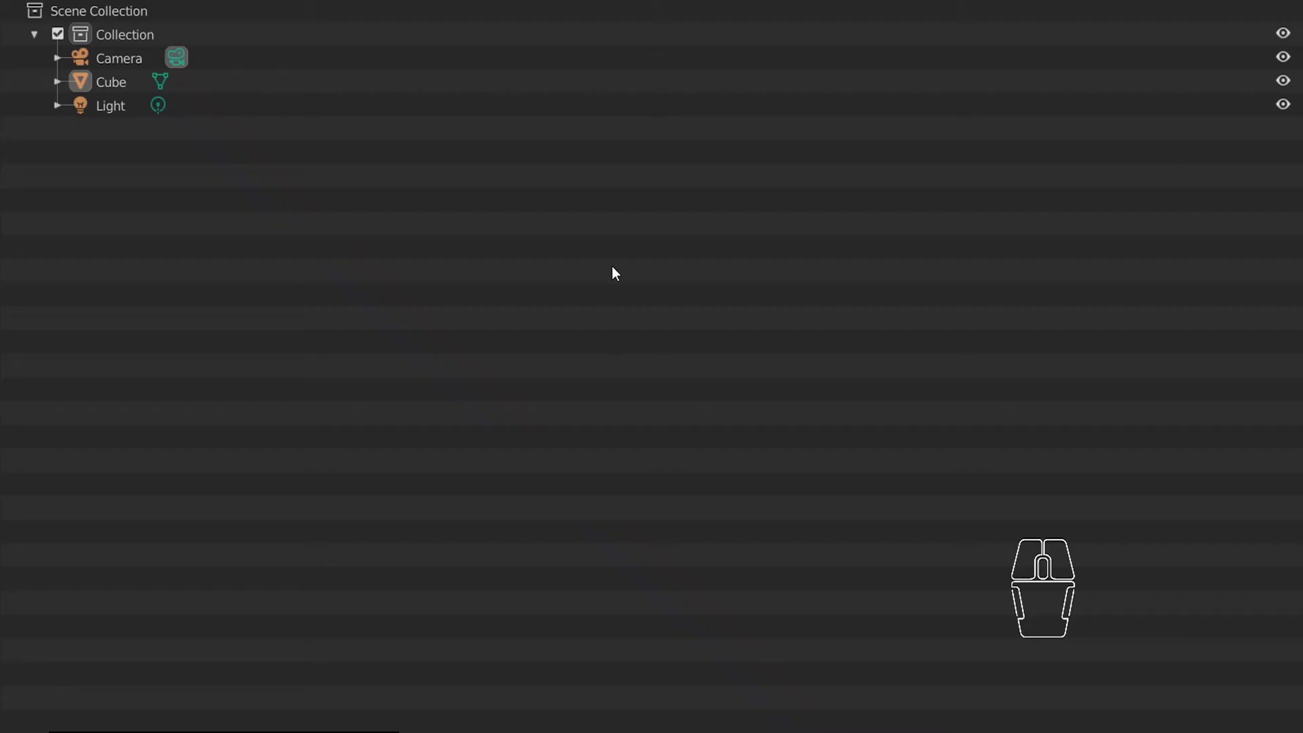
{"action": "key", "text": "ctrl+alt+space"}
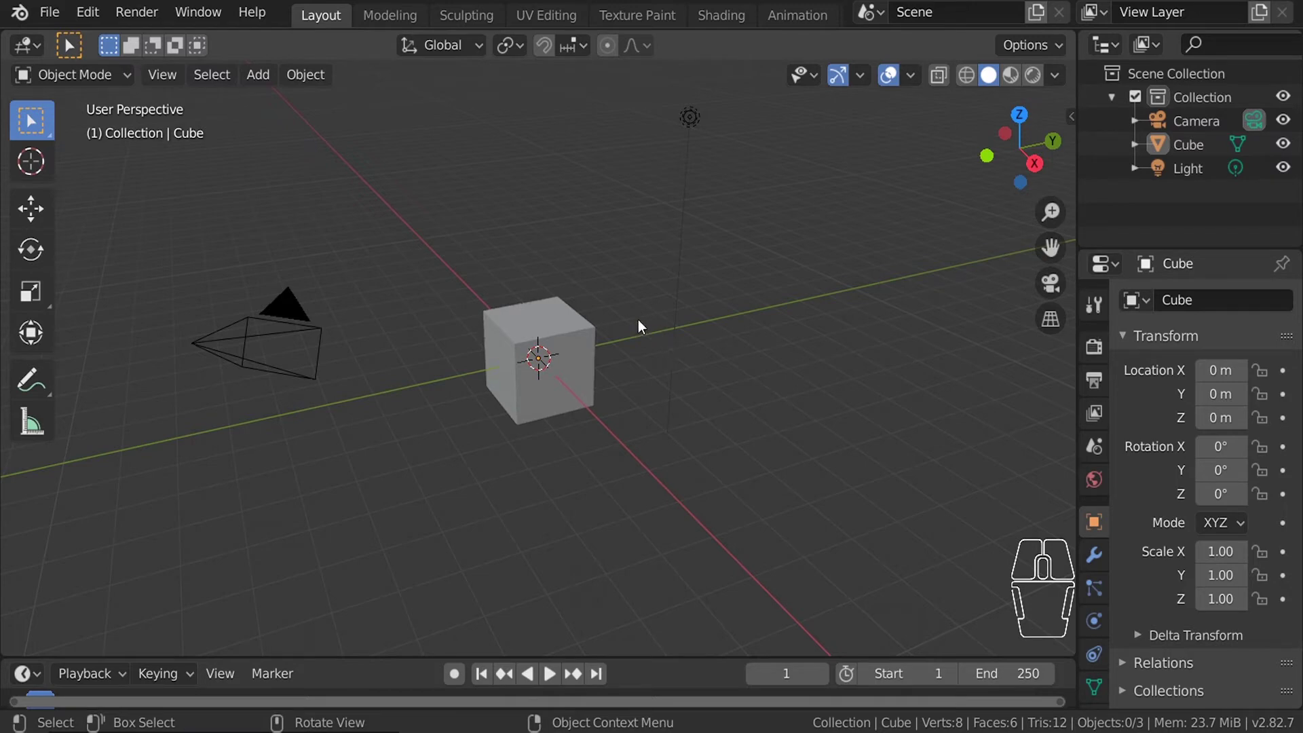
Duplicate the cube five times and place the copies at different spots around the original.
{"action": "middle_click_drag", "start_coordinate": [650, 319], "coordinate": [461, 323]}
{"action": "left_click", "coordinate": [562, 346]}
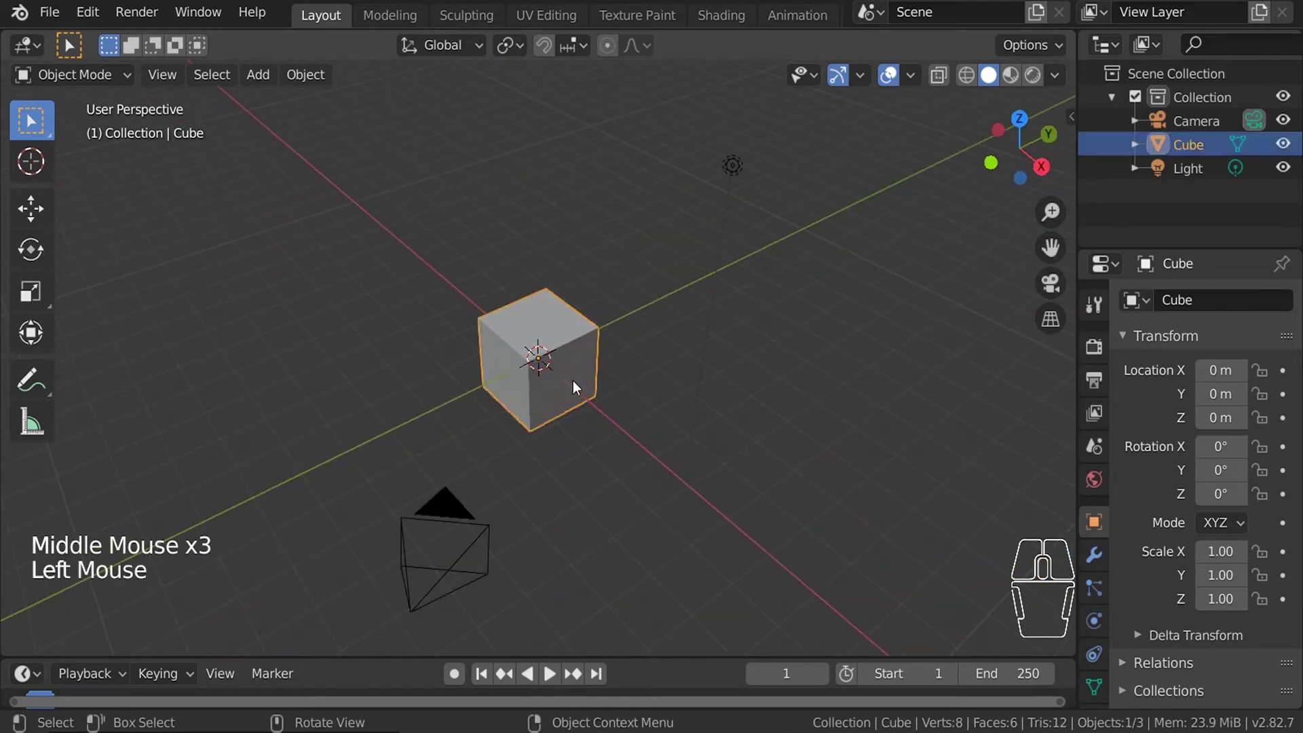
{"action": "key", "text": "shift+d"}
{"action": "left_click", "coordinate": [809, 430]}
{"action": "key", "text": "shift+d"}
{"action": "left_click", "coordinate": [814, 144]}
{"action": "key", "text": "shift+d"}
{"action": "left_click", "coordinate": [246, 286]}
{"action": "key", "text": "shift+d"}
{"action": "left_click", "coordinate": [356, 496]}
{"action": "key", "text": "shift+d"}
{"action": "left_click", "coordinate": [844, 265]}
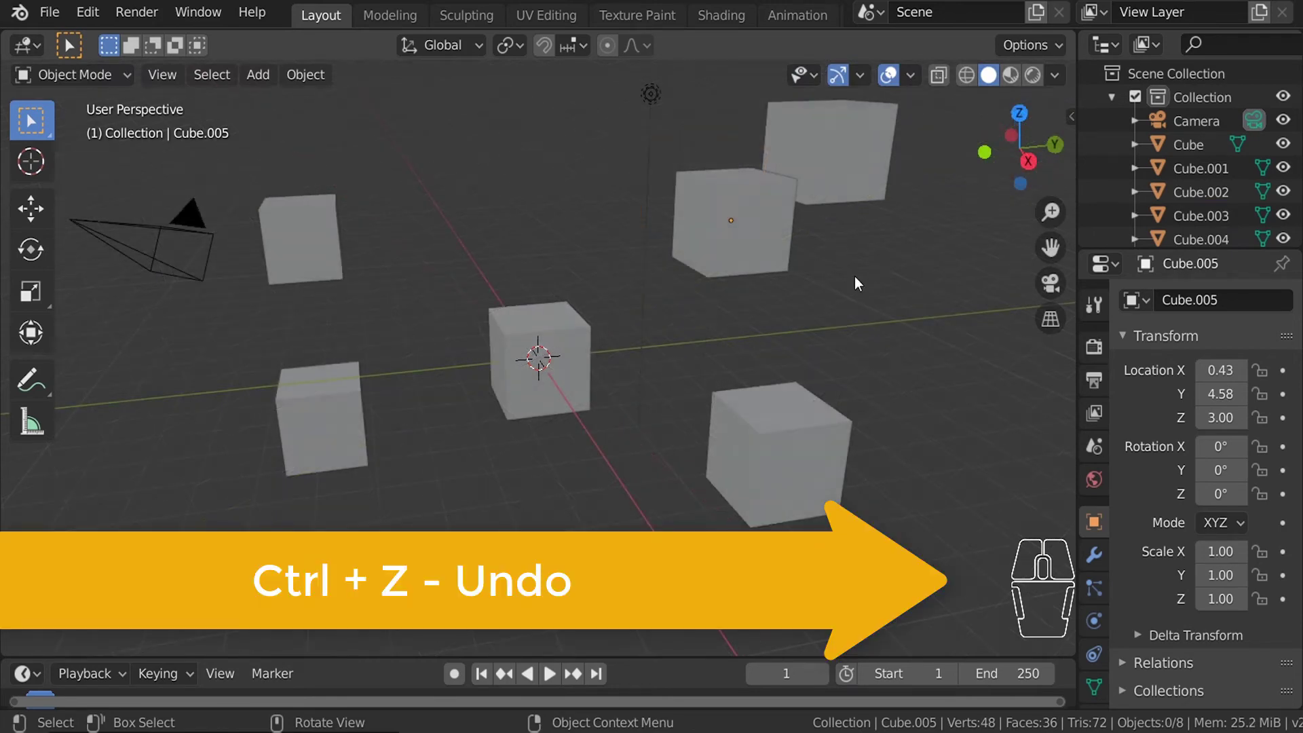
Undo all the cube duplications until only the original selected cube remains.
{"action": "key", "text": "ctrl+z"}
{"action": "key", "text": "ctrl+z"}
{"action": "key", "text": "ctrl+z"}
{"action": "key", "text": "ctrl+z"}
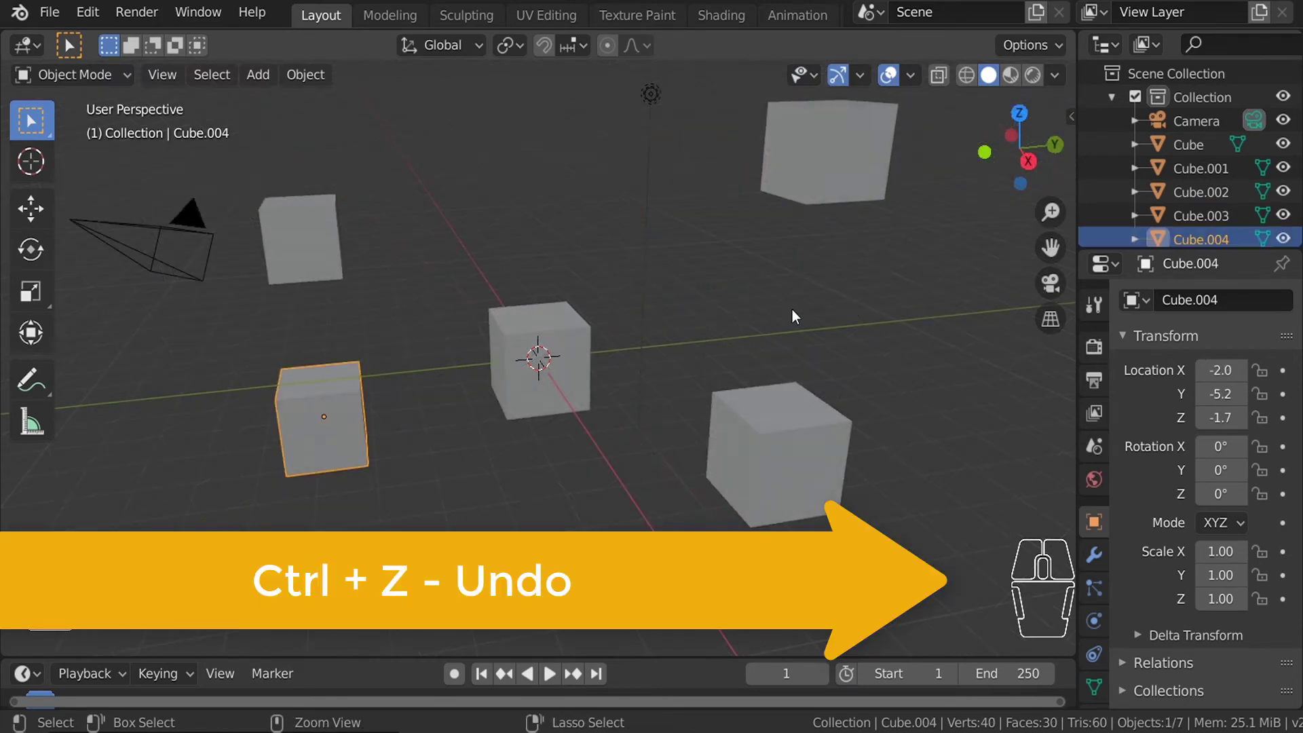
{"action": "key", "text": "ctrl+z"}
{"action": "key", "text": "ctrl+z"}
{"action": "key", "text": "ctrl+z"}
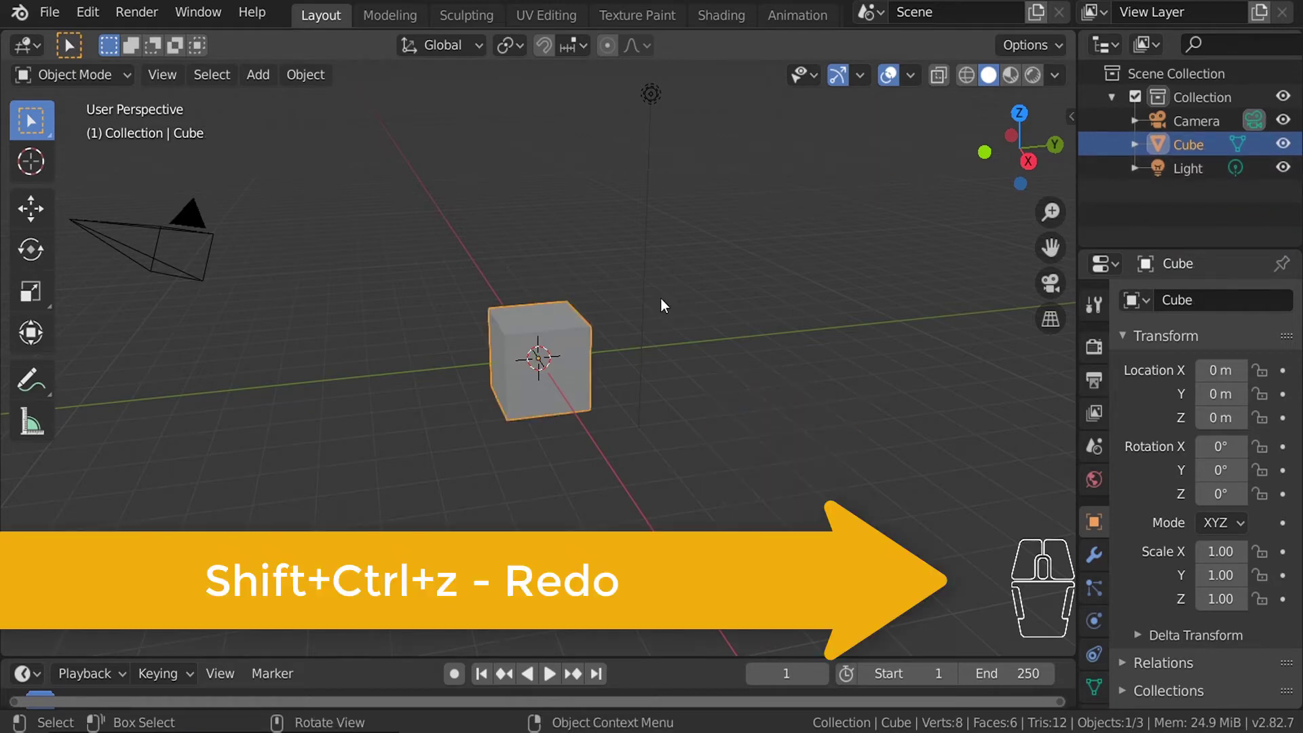
Redo all the undone cube duplications.
{"action": "key", "text": "ctrl+shift+z"}
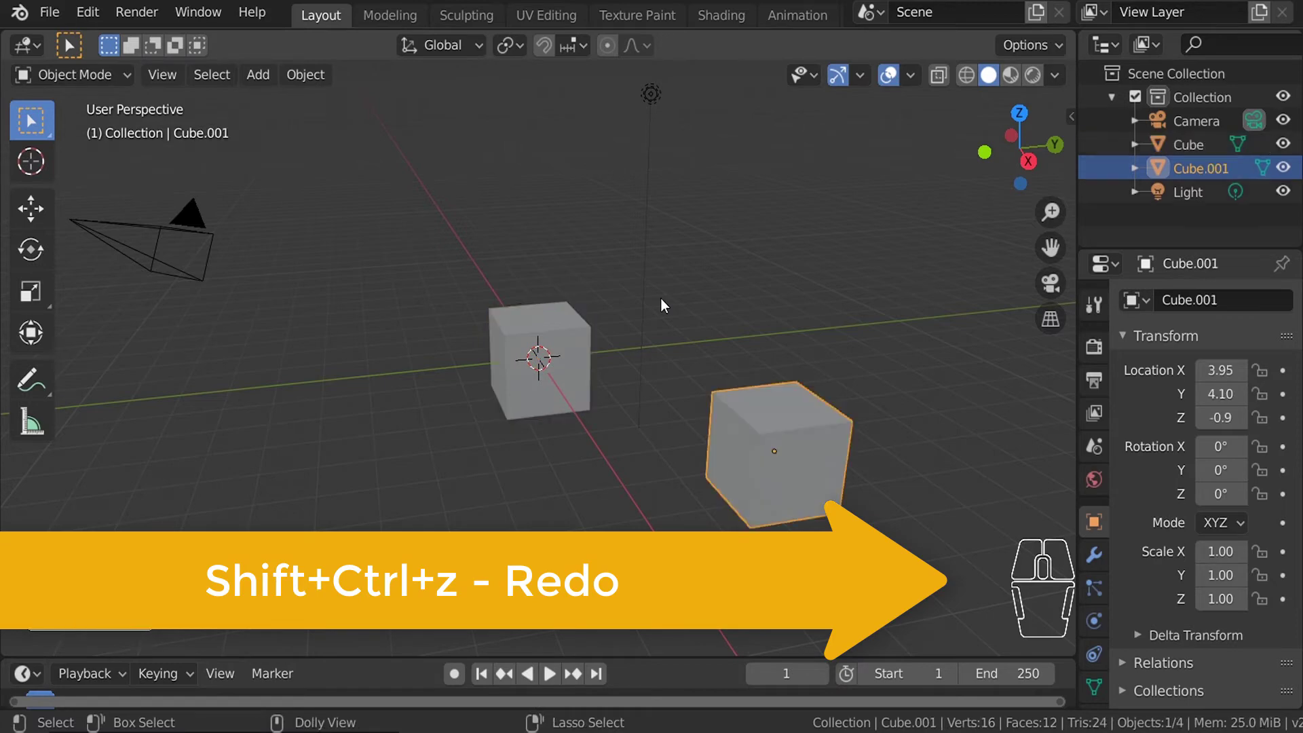
{"action": "key", "text": "ctrl+shift+z"}
{"action": "key", "text": "ctrl+shift+z"}
{"action": "key", "text": "ctrl+shift+z"}
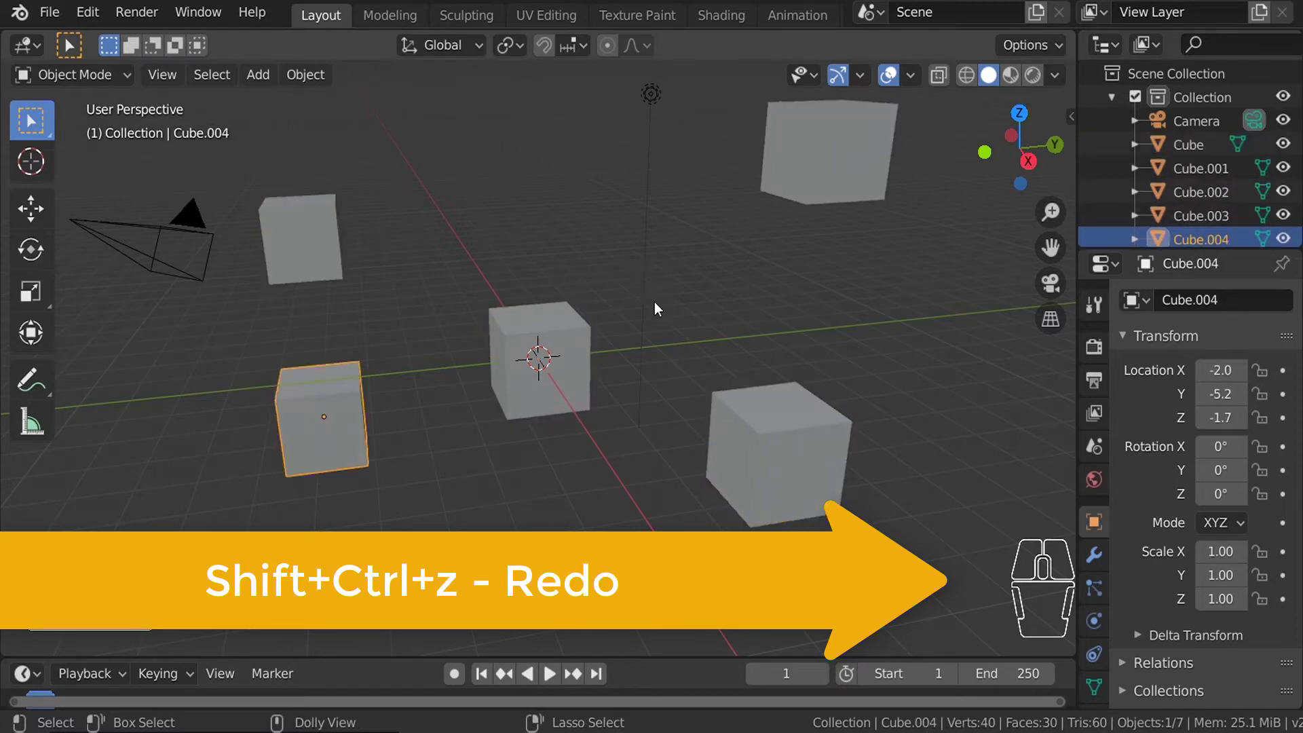
{"action": "key", "text": "ctrl+shift+z"}
{"action": "key", "text": "ctrl+shift+z"}
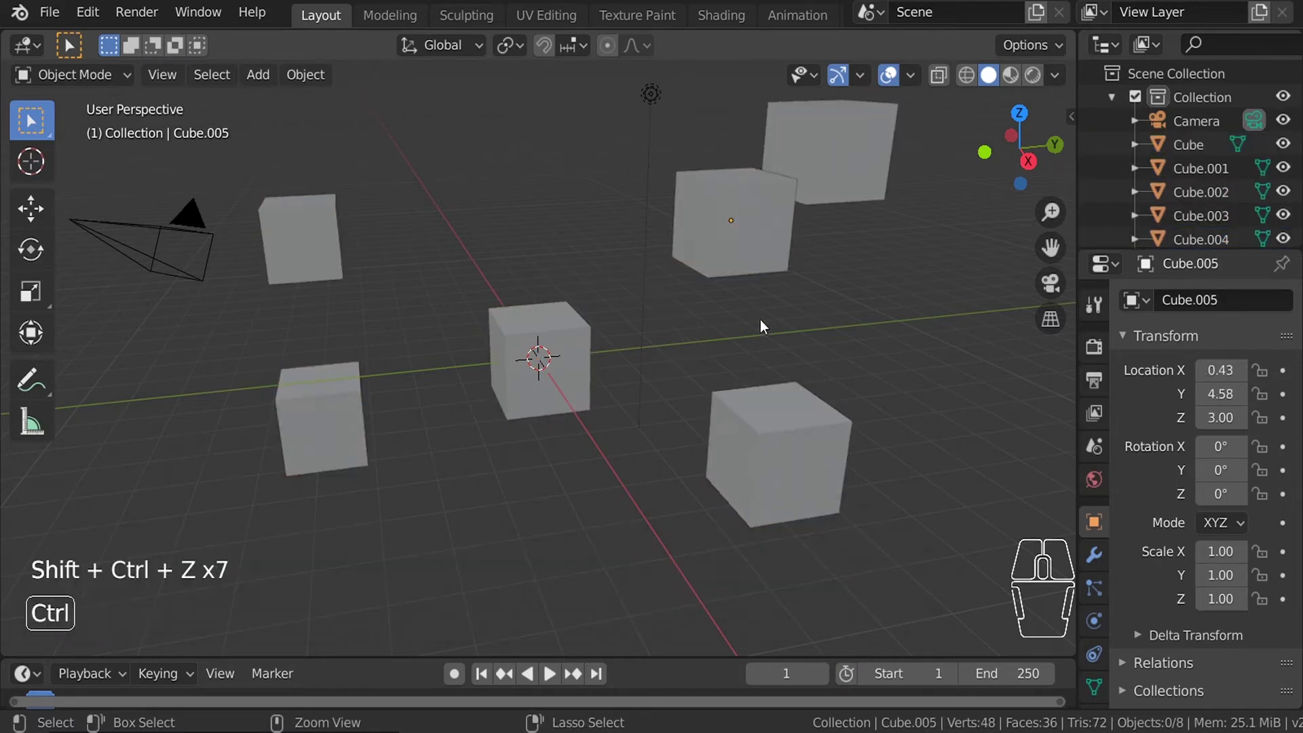
{"action": "middle_click_drag", "start_coordinate": [523, 238], "coordinate": [718, 213]}
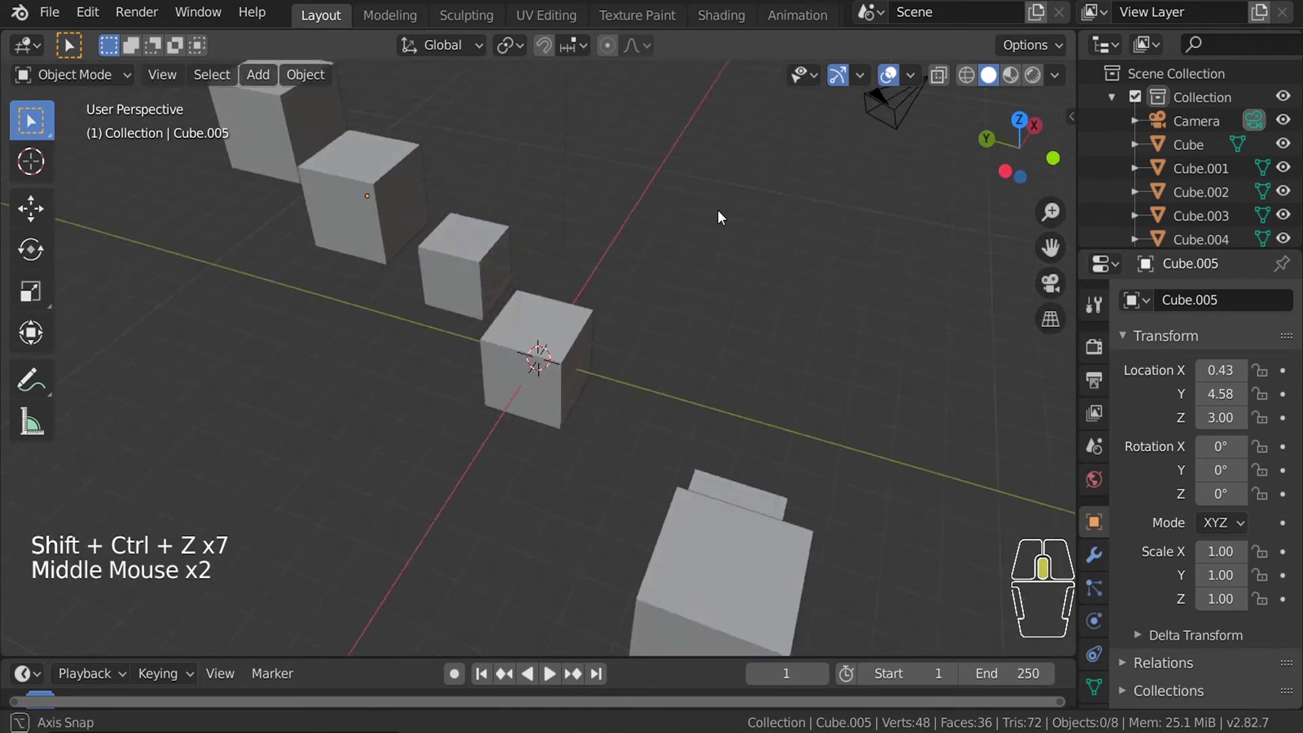
{"action": "scroll", "coordinate": [601, 235], "scroll_direction": "up", "scroll_amount": 2}
{"action": "scroll", "coordinate": [526, 274], "scroll_direction": "up", "scroll_amount": 2}
{"action": "middle_click_drag", "start_coordinate": [526, 274], "coordinate": [641, 267]}
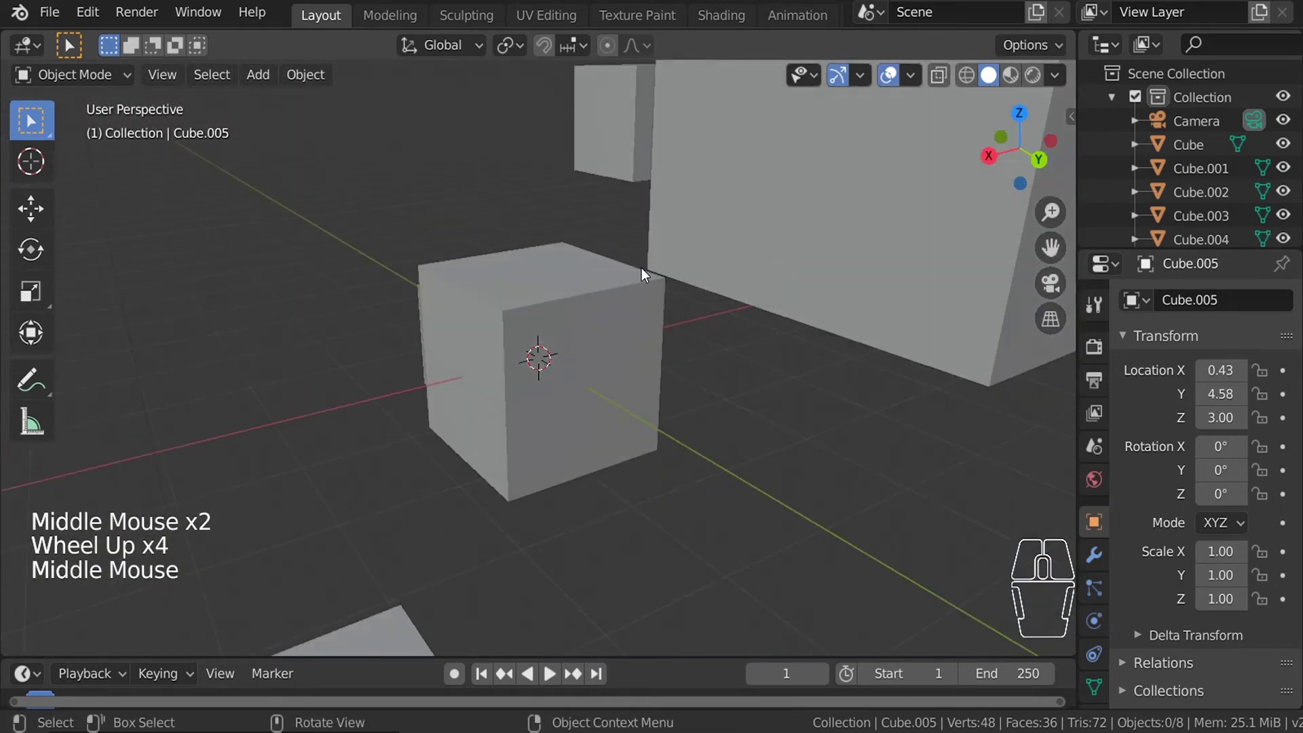
{"action": "scroll", "coordinate": [631, 279], "scroll_direction": "down", "scroll_amount": 5}
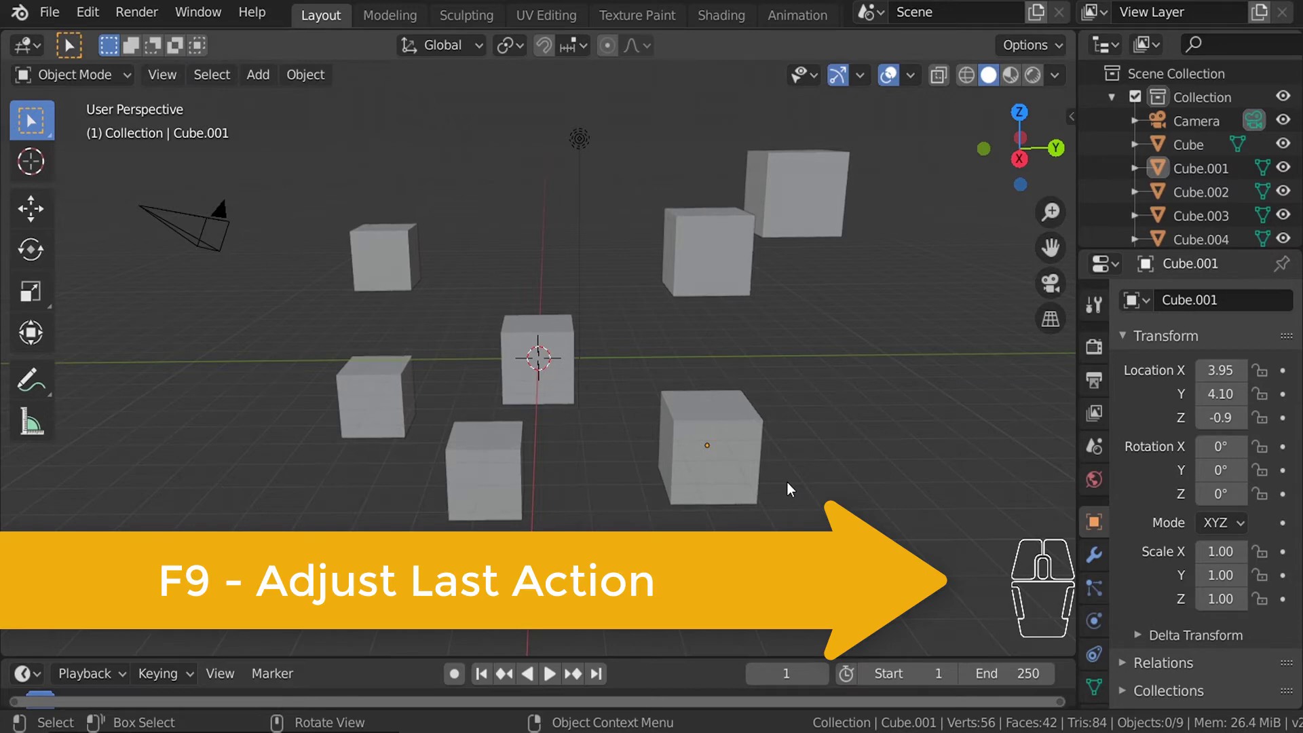
Duplicate the cube in front of the Y axis, place the copy beyond it along Y, and scale it up to about 1.65.
{"action": "left_click", "coordinate": [700, 483]}
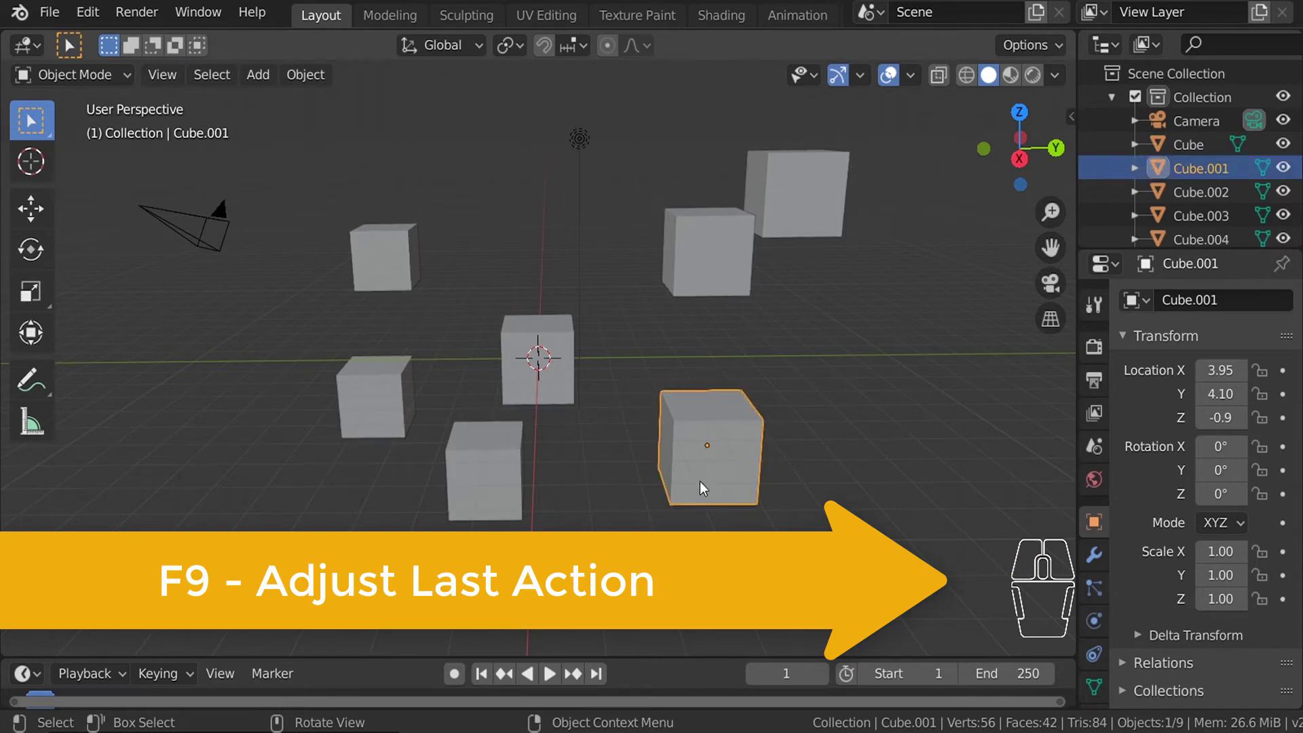
{"action": "key", "text": "shift+d"}
{"action": "left_click", "coordinate": [885, 524]}
{"action": "key", "text": "s"}
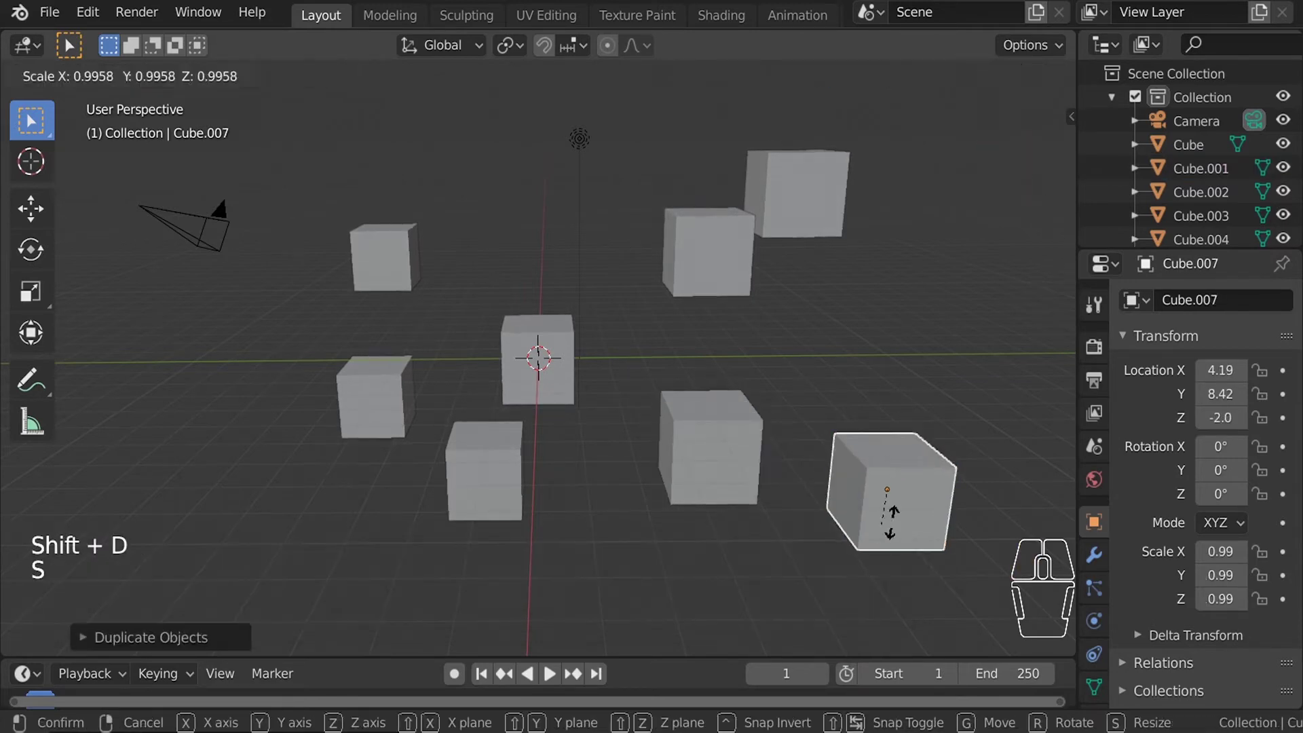
{"action": "left_click", "coordinate": [929, 528]}
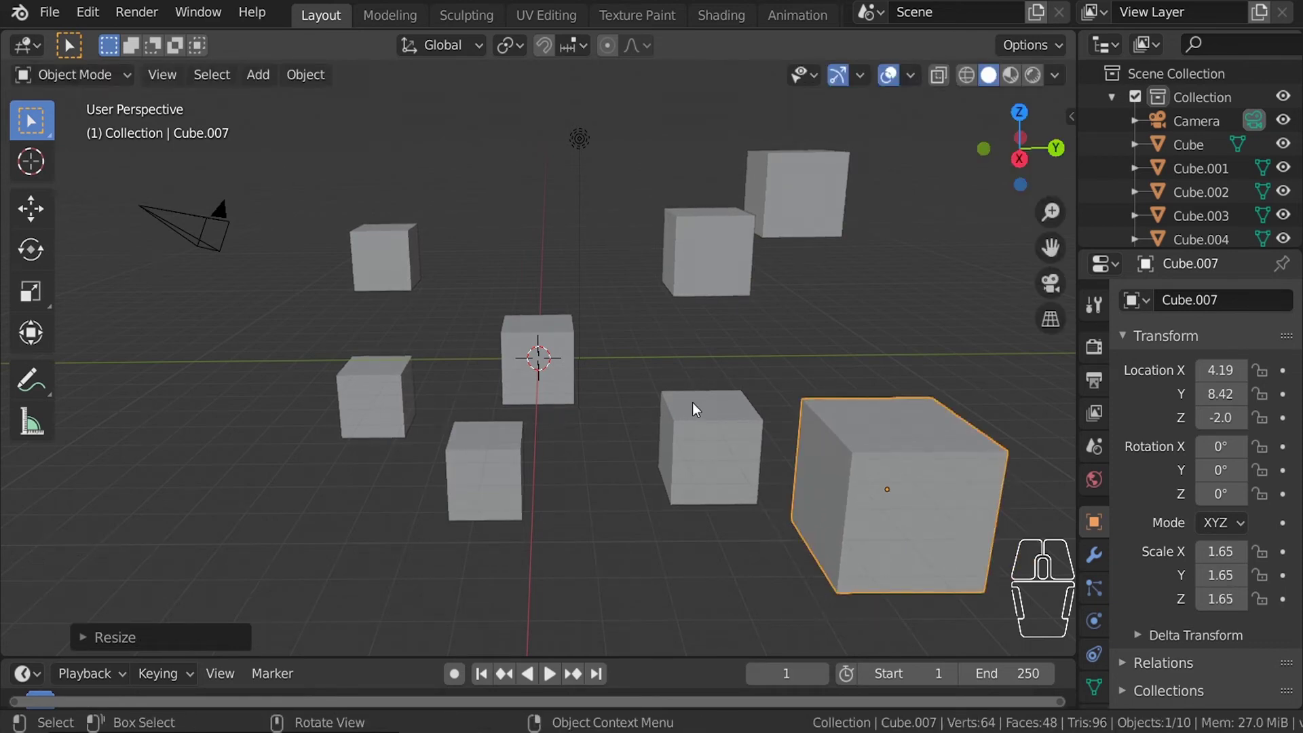
Adjust the last resize of the duplicated cube to scale X 3.512, Y -0.628 and Z 2.032, then deselect it.
{"action": "key", "text": "F9"}
{"action": "left_click", "coordinate": [211, 638]}
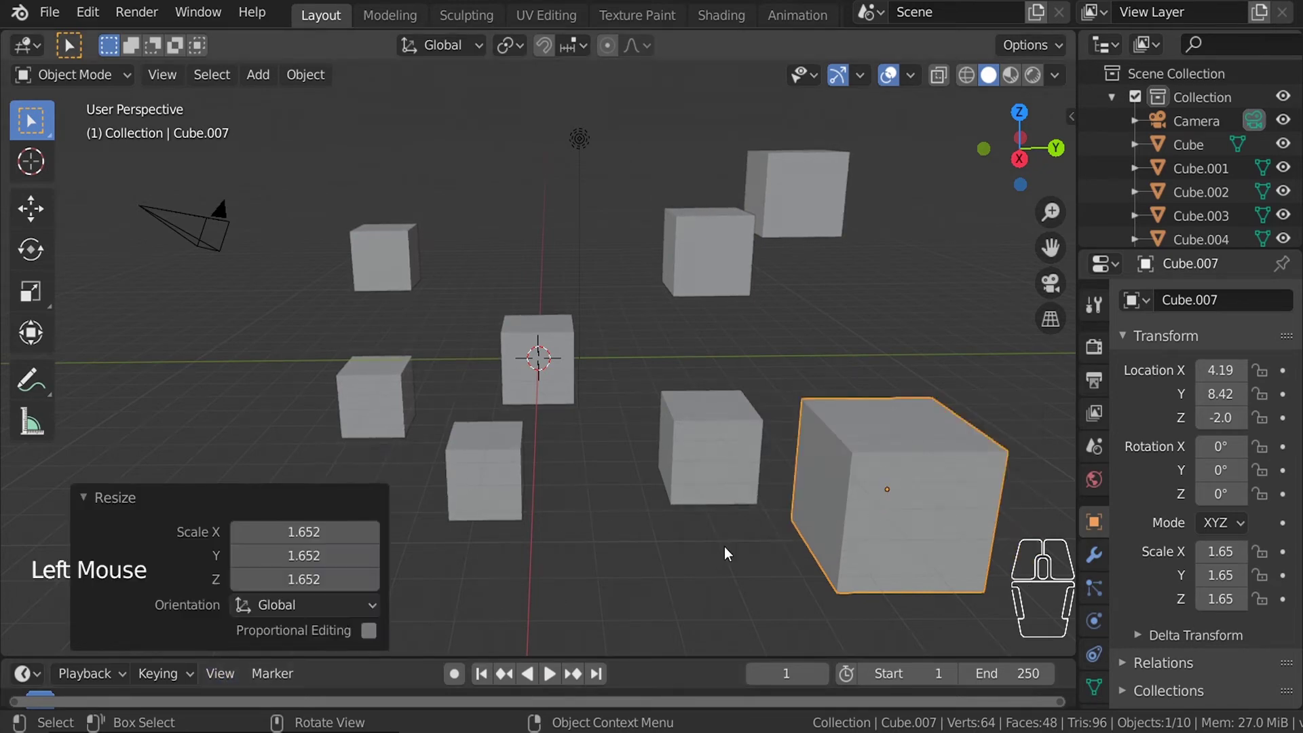
{"action": "left_click_drag", "start_coordinate": [285, 532], "coordinate": [339, 579]}
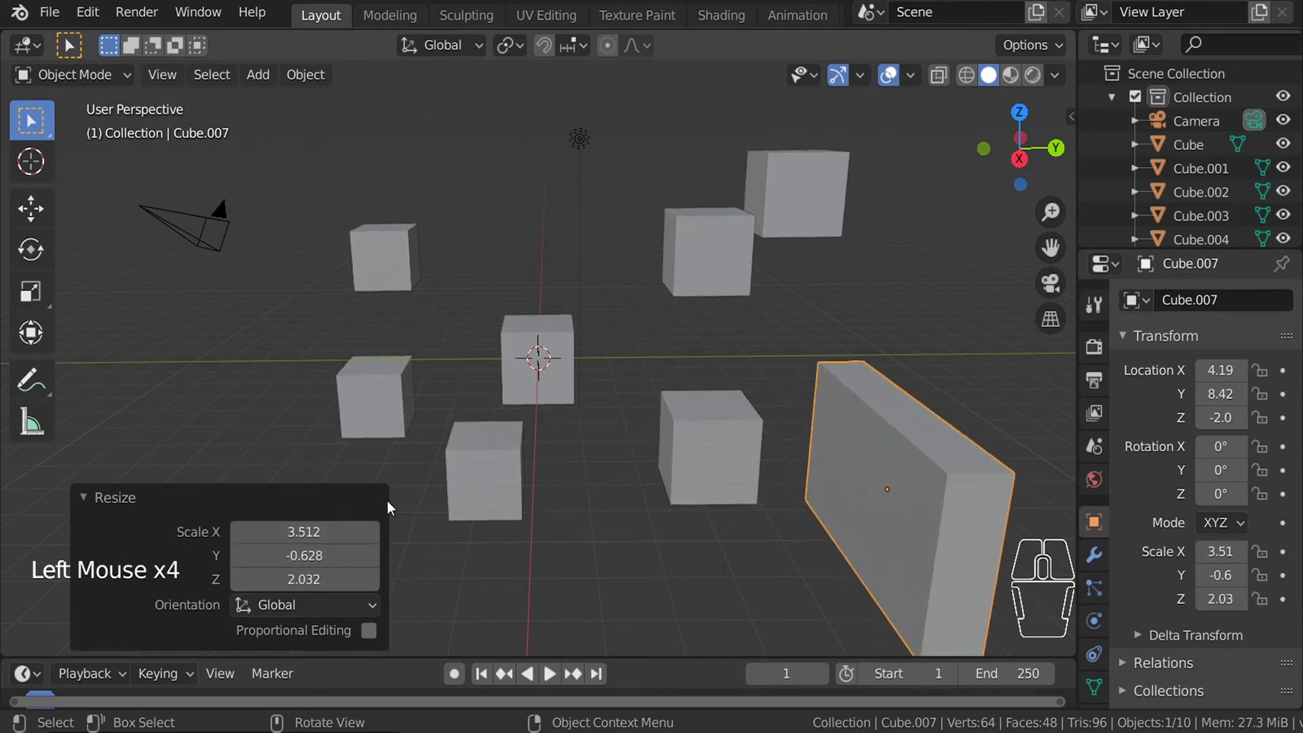
{"action": "left_click", "coordinate": [447, 540]}
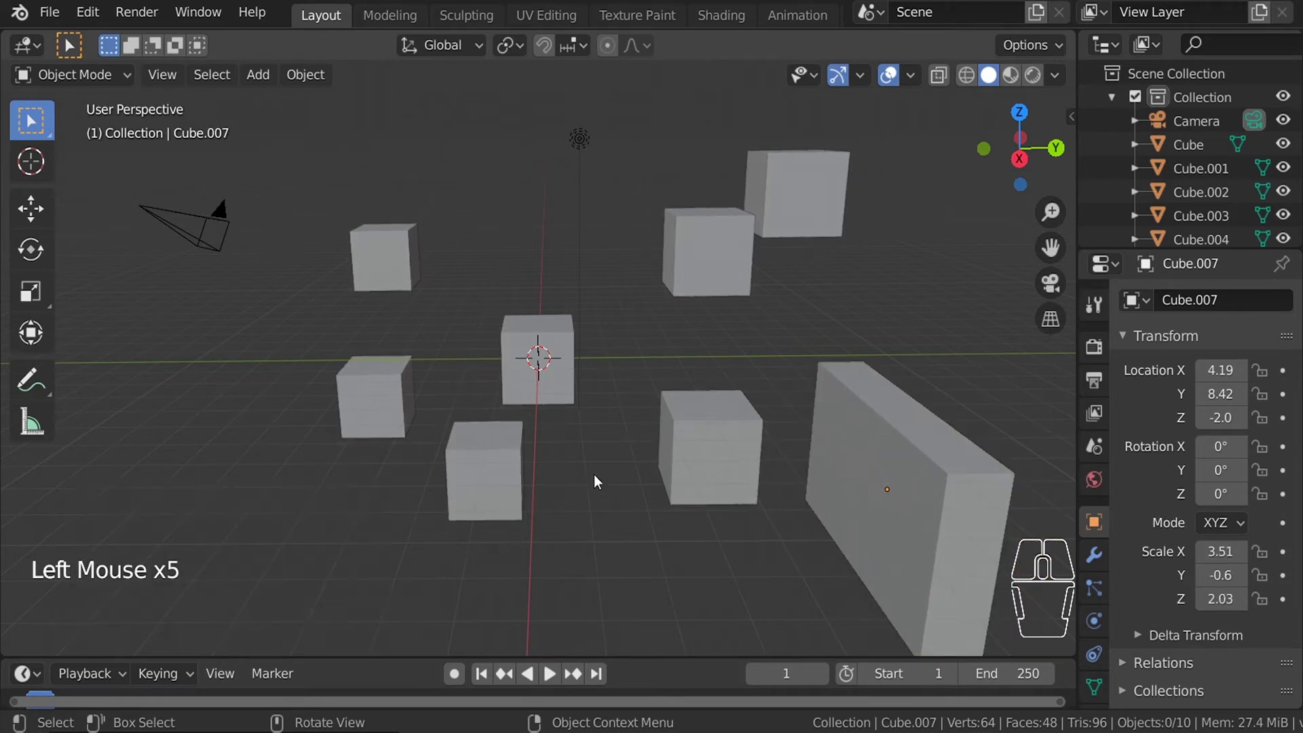
{"action": "key", "text": "F9"}
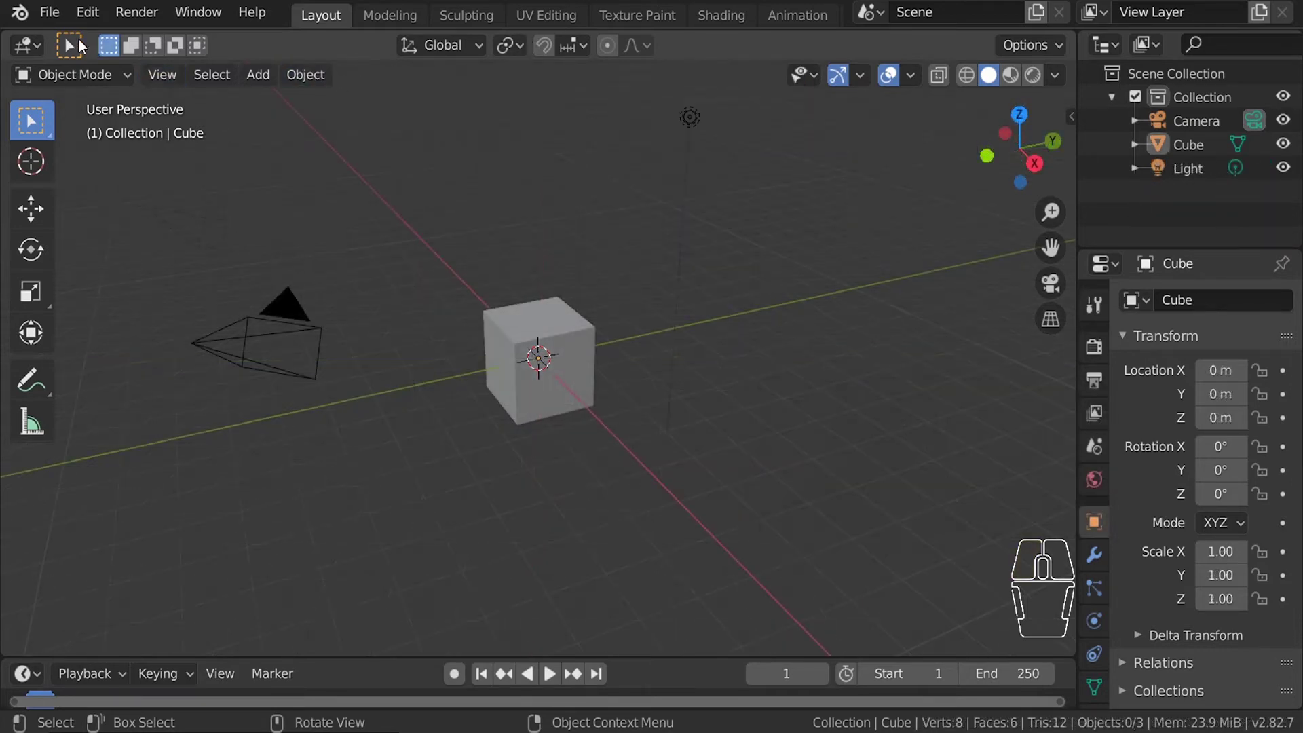
Switch the main area to the UV Editor and the Shader Editor in turn to compare their headers.
{"action": "left_click", "coordinate": [27, 45]}
{"action": "left_click", "coordinate": [218, 336]}
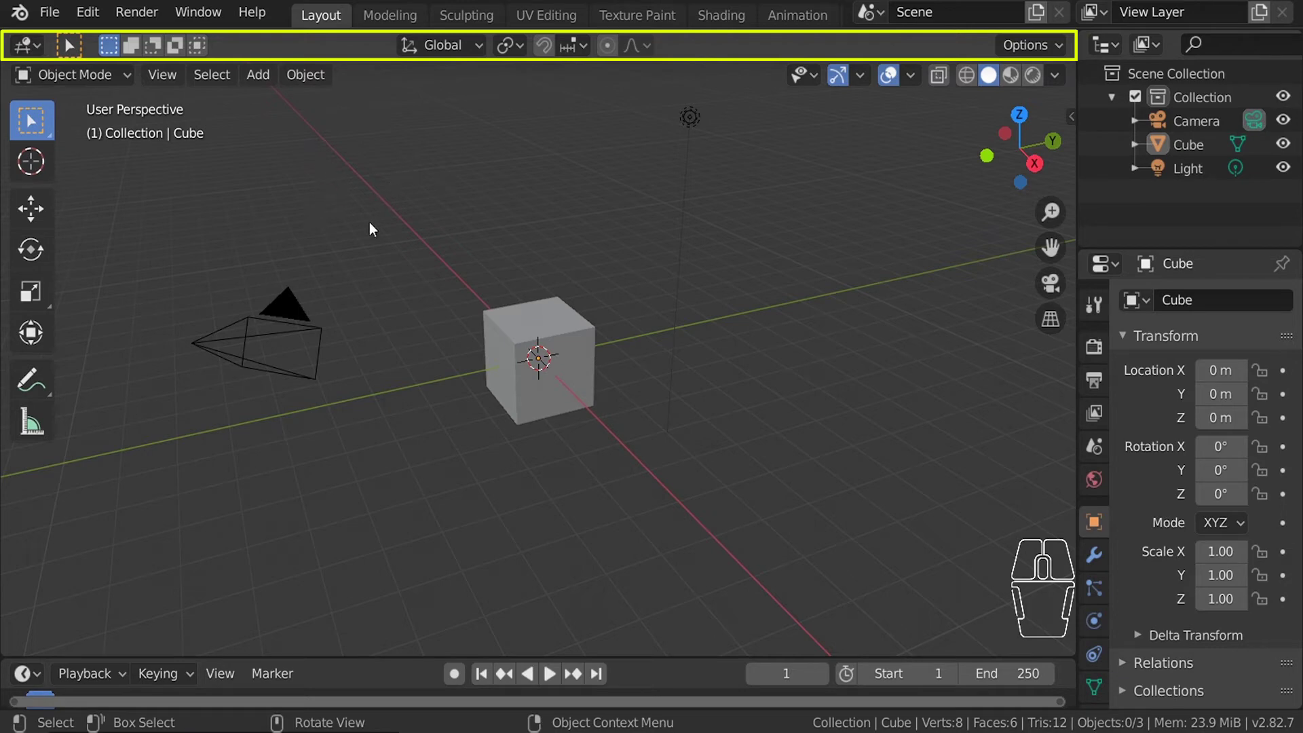
{"action": "left_click", "coordinate": [29, 47]}
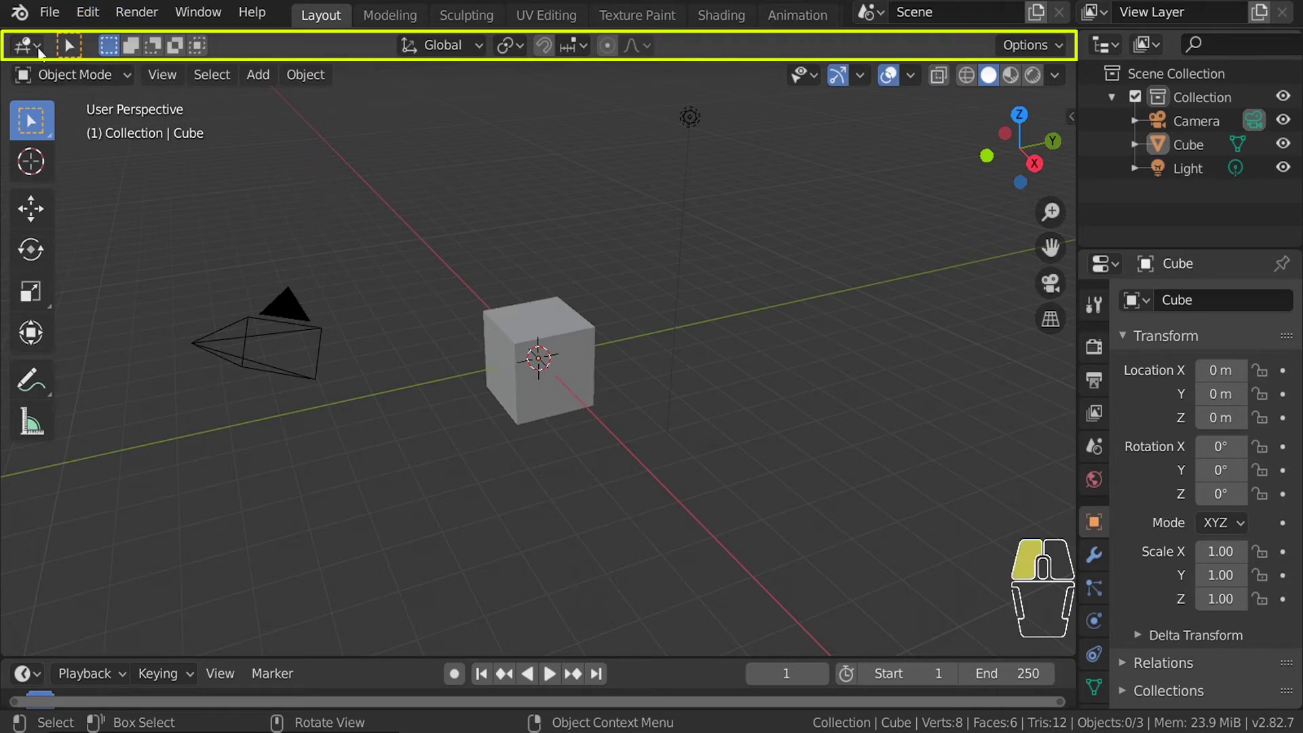
{"action": "left_click", "coordinate": [95, 174]}
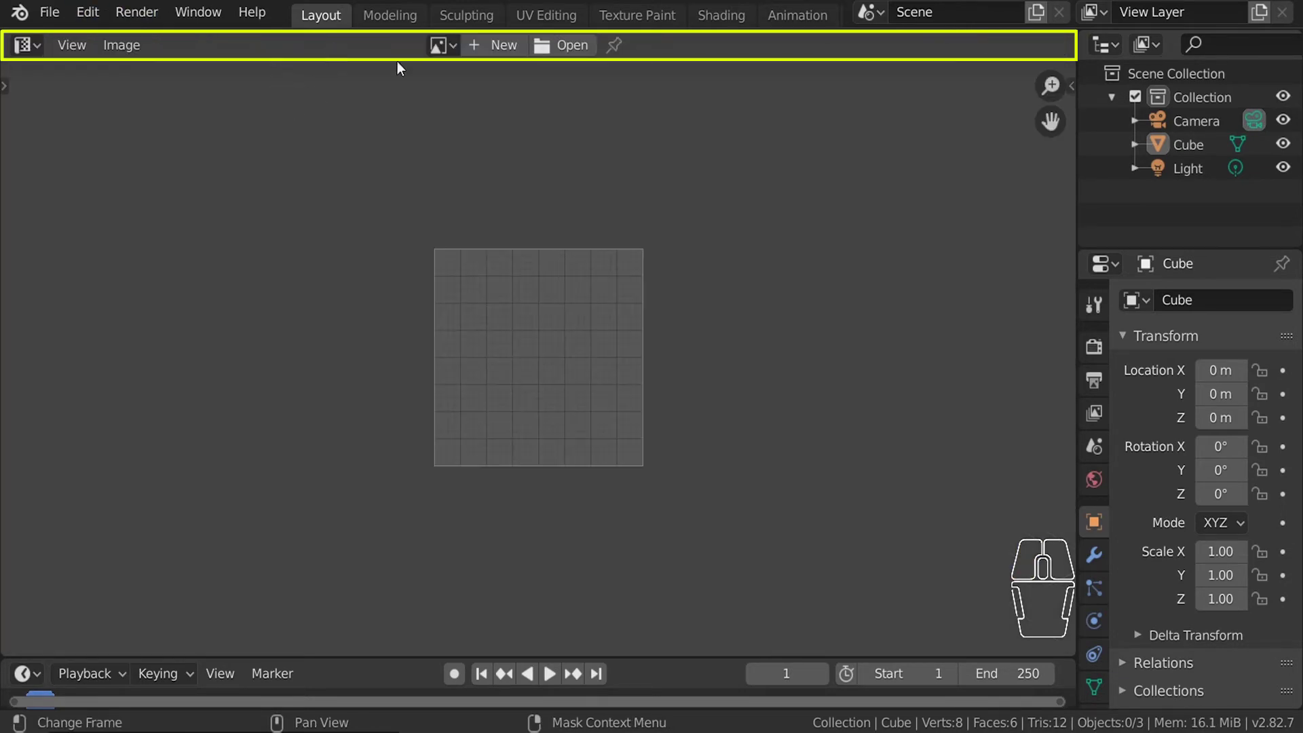
{"action": "left_click", "coordinate": [27, 45]}
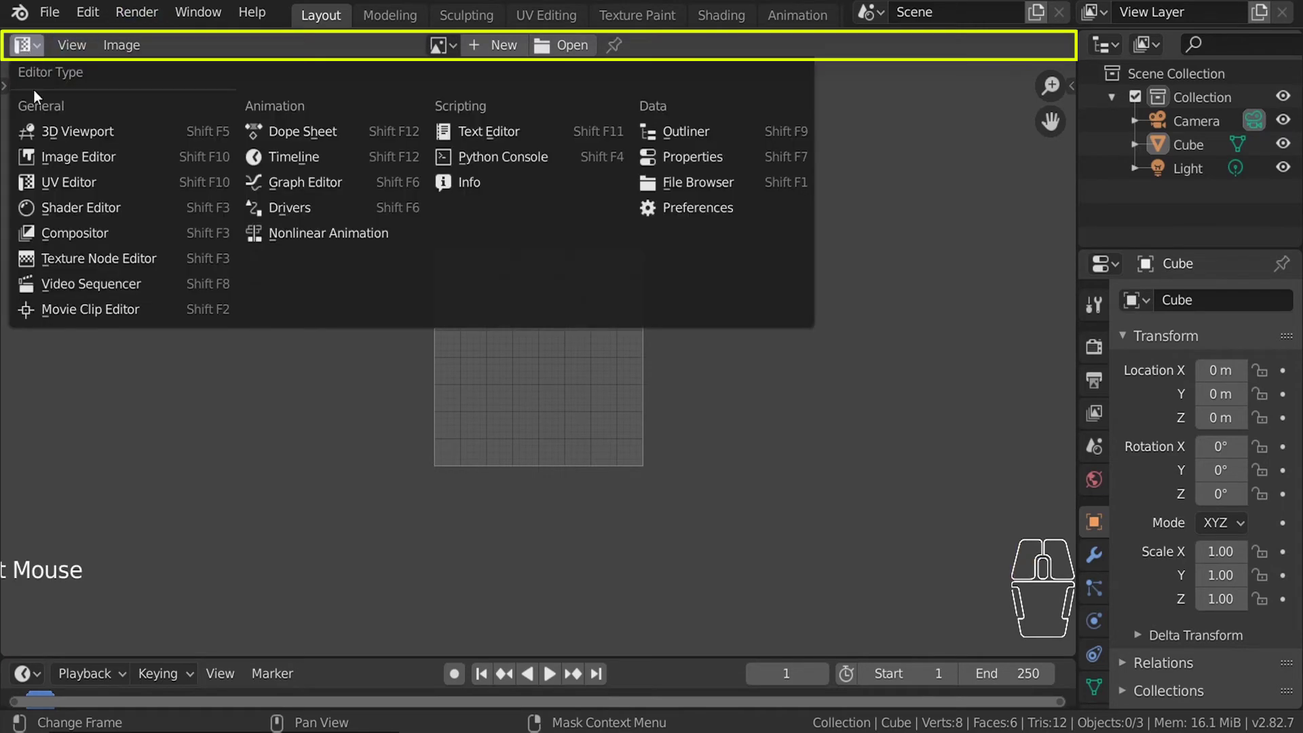
{"action": "left_click", "coordinate": [68, 215]}
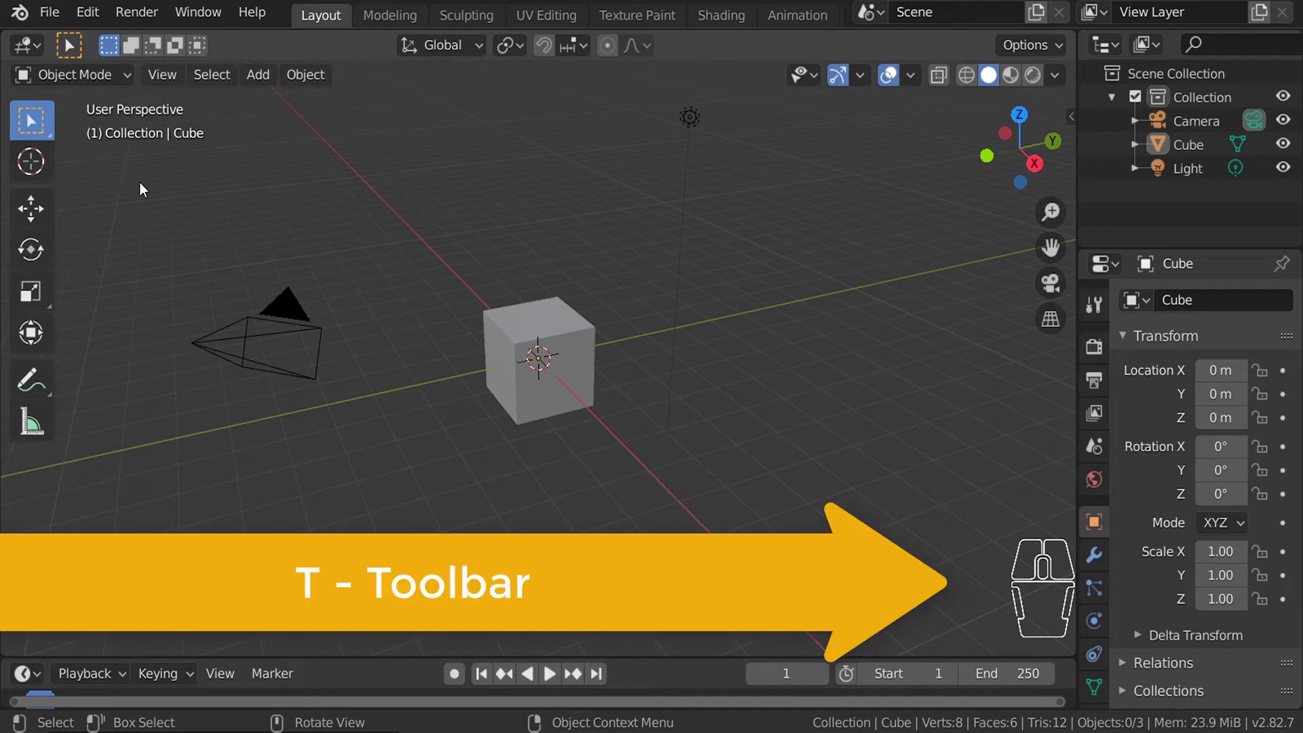
Hide and show the 3D Viewport's toolbar several times, leaving it displayed.
{"action": "key", "text": "t"}
{"action": "key", "text": "t"}
{"action": "key", "text": "t"}
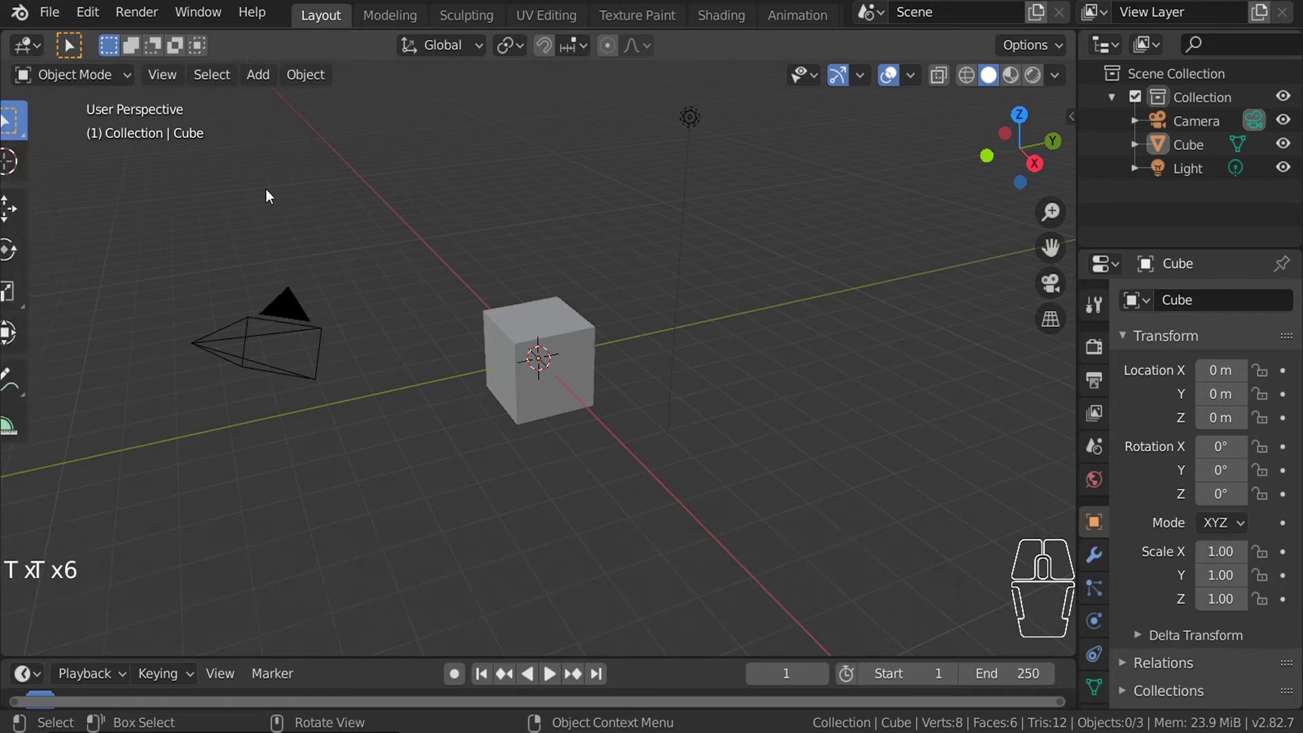
{"action": "key", "text": "t"}
{"action": "key", "text": "t"}
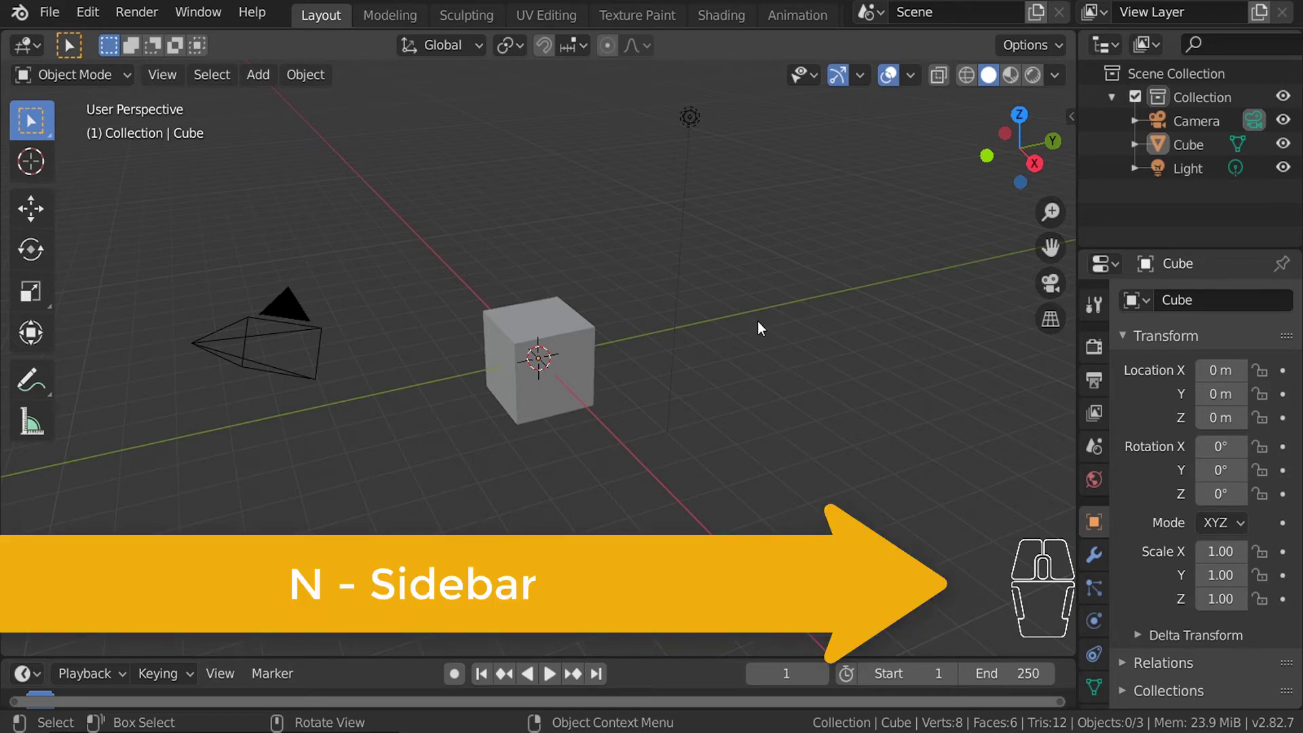
Show and hide the 3D Viewport's sidebar several times, leaving it hidden.
{"action": "key", "text": "n"}
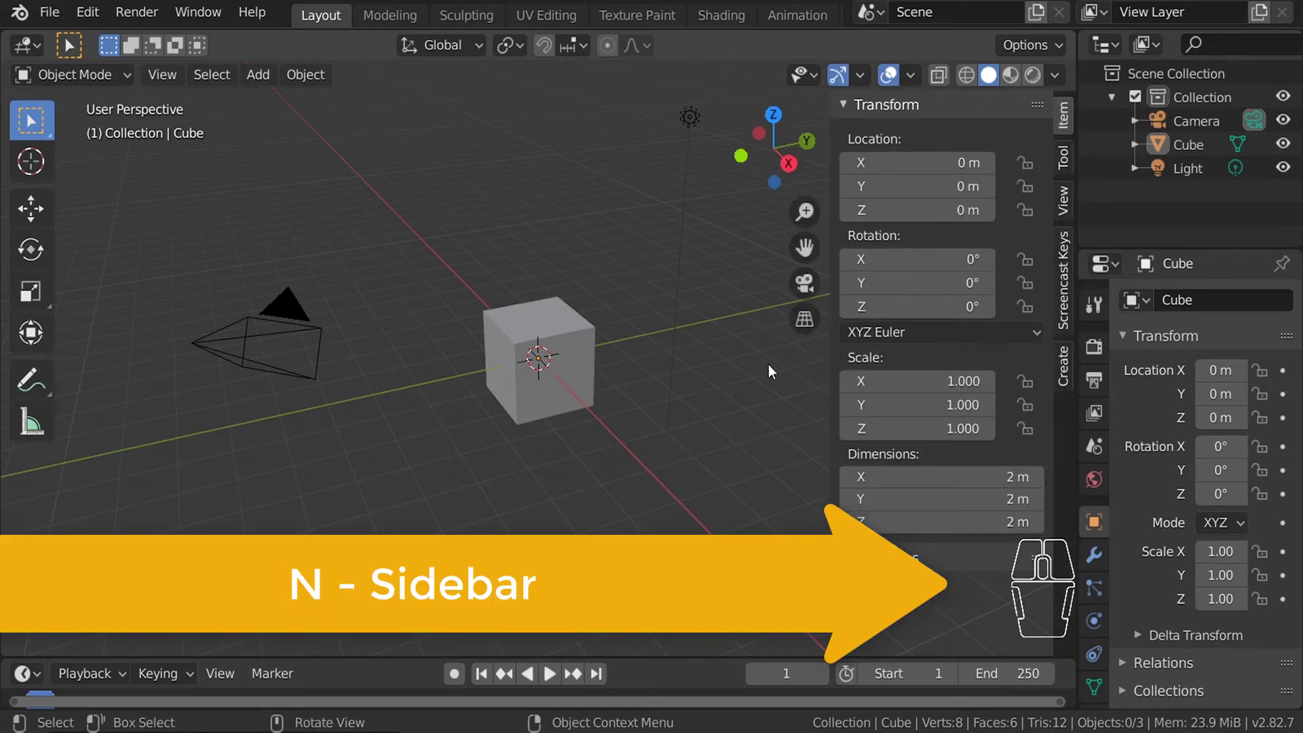
{"action": "key", "text": "n"}
{"action": "key", "text": "n"}
{"action": "key", "text": "n"}
{"action": "key", "text": "n"}
{"action": "key", "text": "n"}
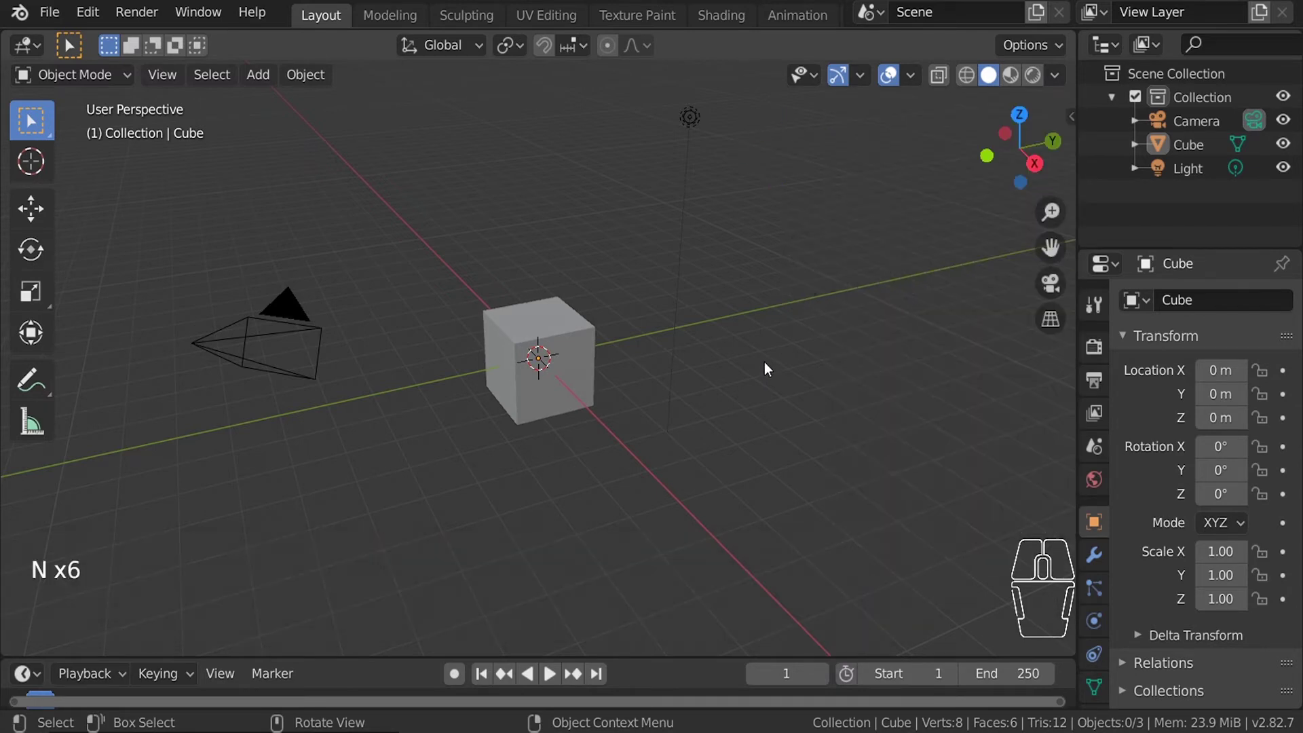
{"action": "key", "text": "n"}
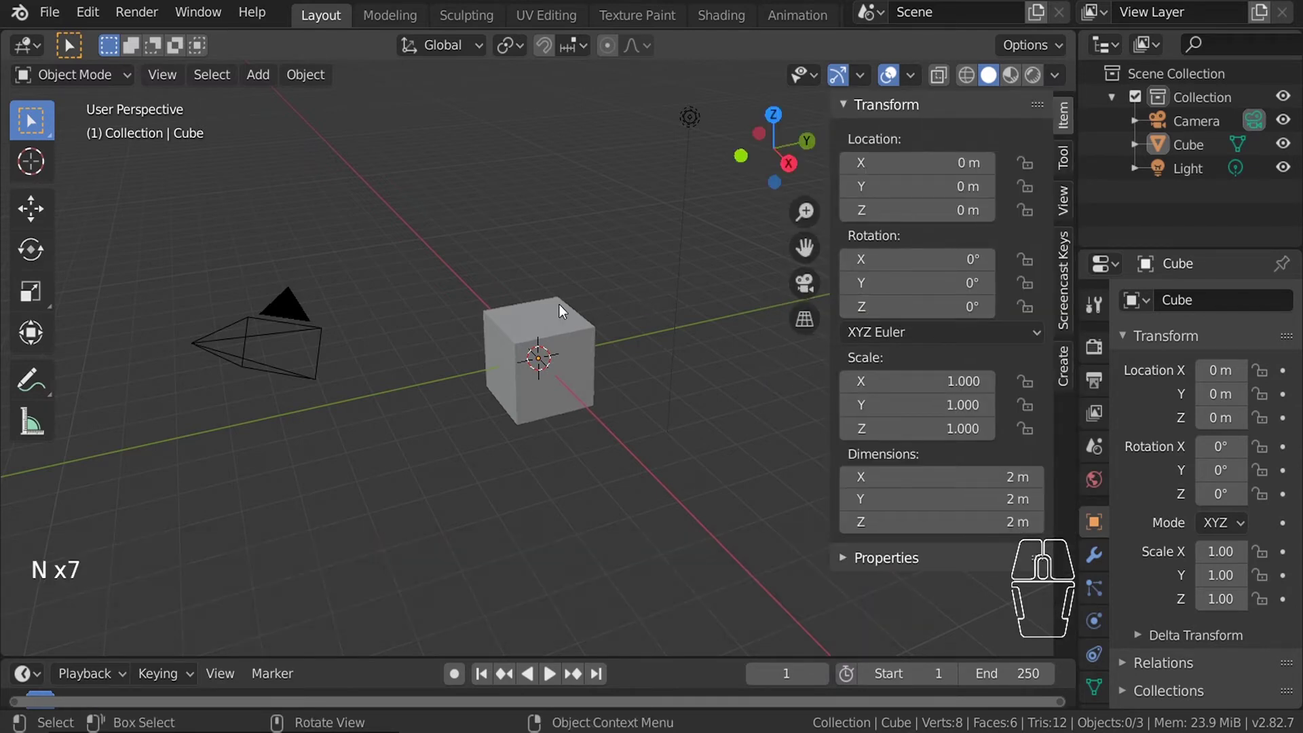
{"action": "key", "text": "n"}
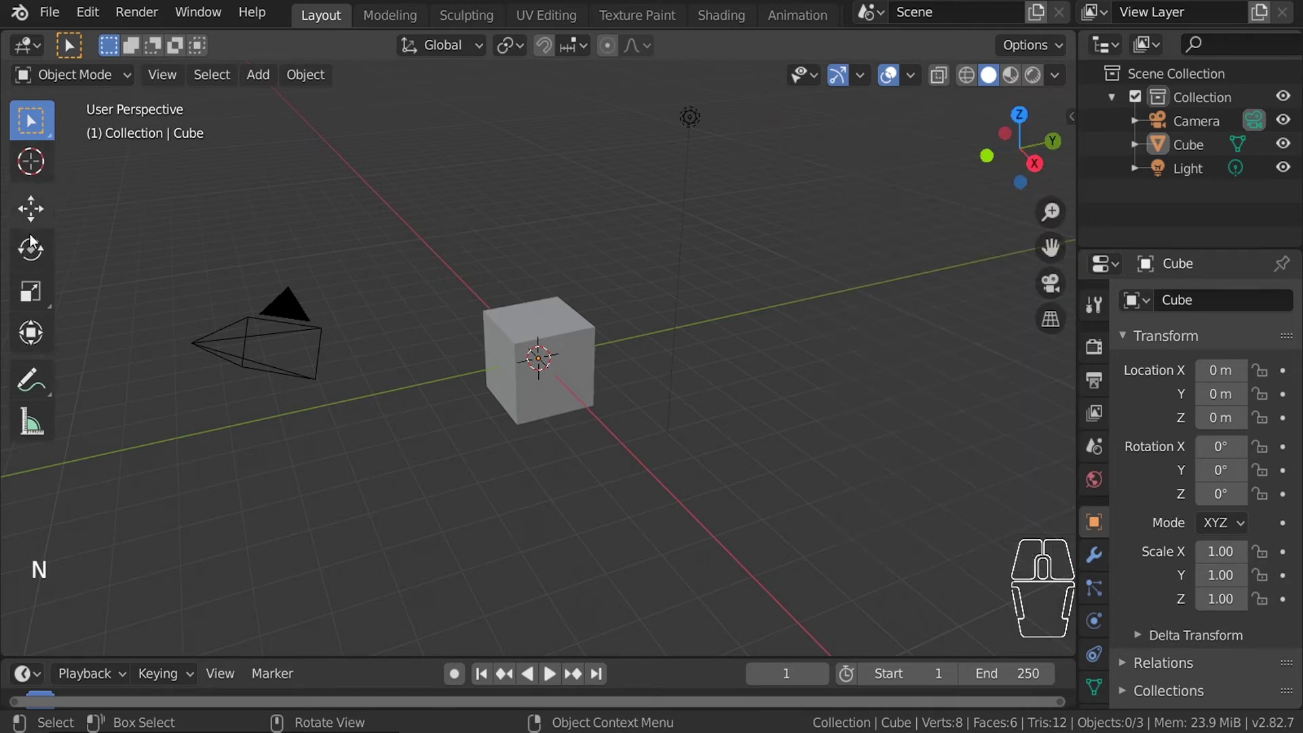
Draw three freehand arrows with the Annotate tool, pointing outward from the lower part of the cube.
{"action": "left_click", "coordinate": [36, 126]}
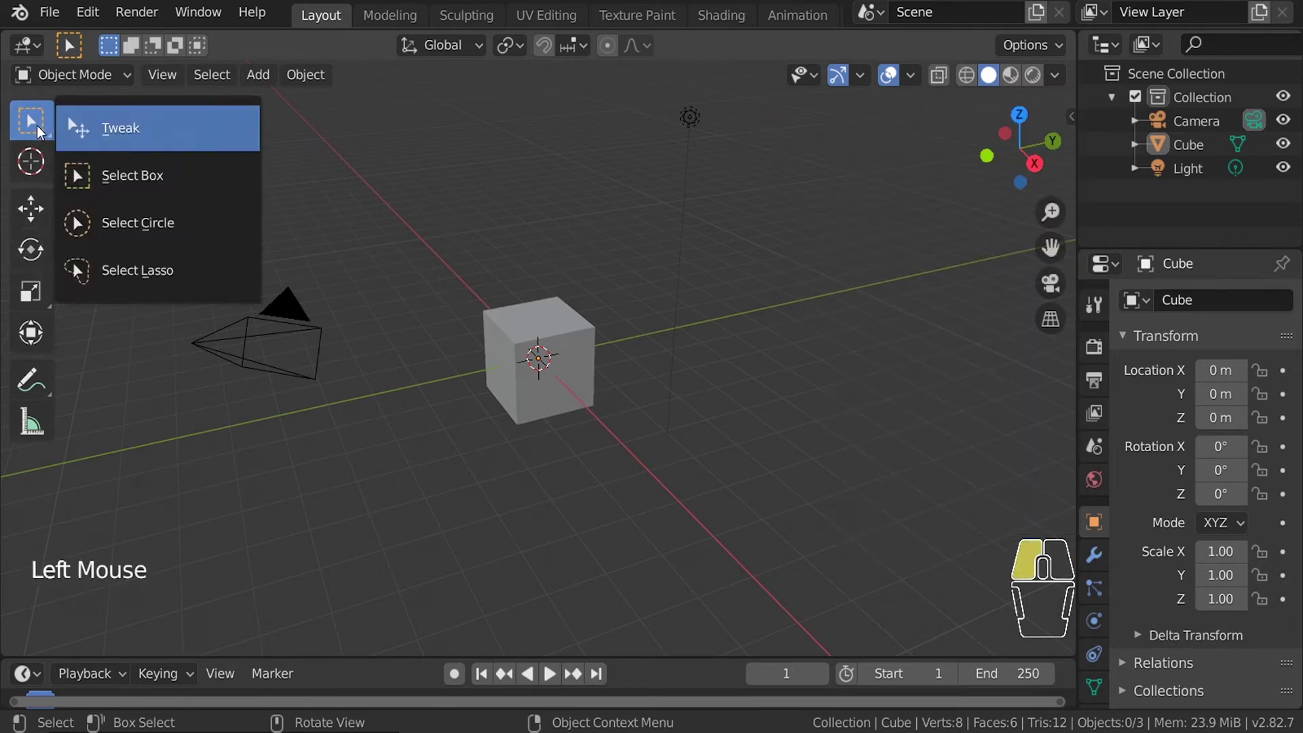
{"action": "left_click", "coordinate": [39, 382]}
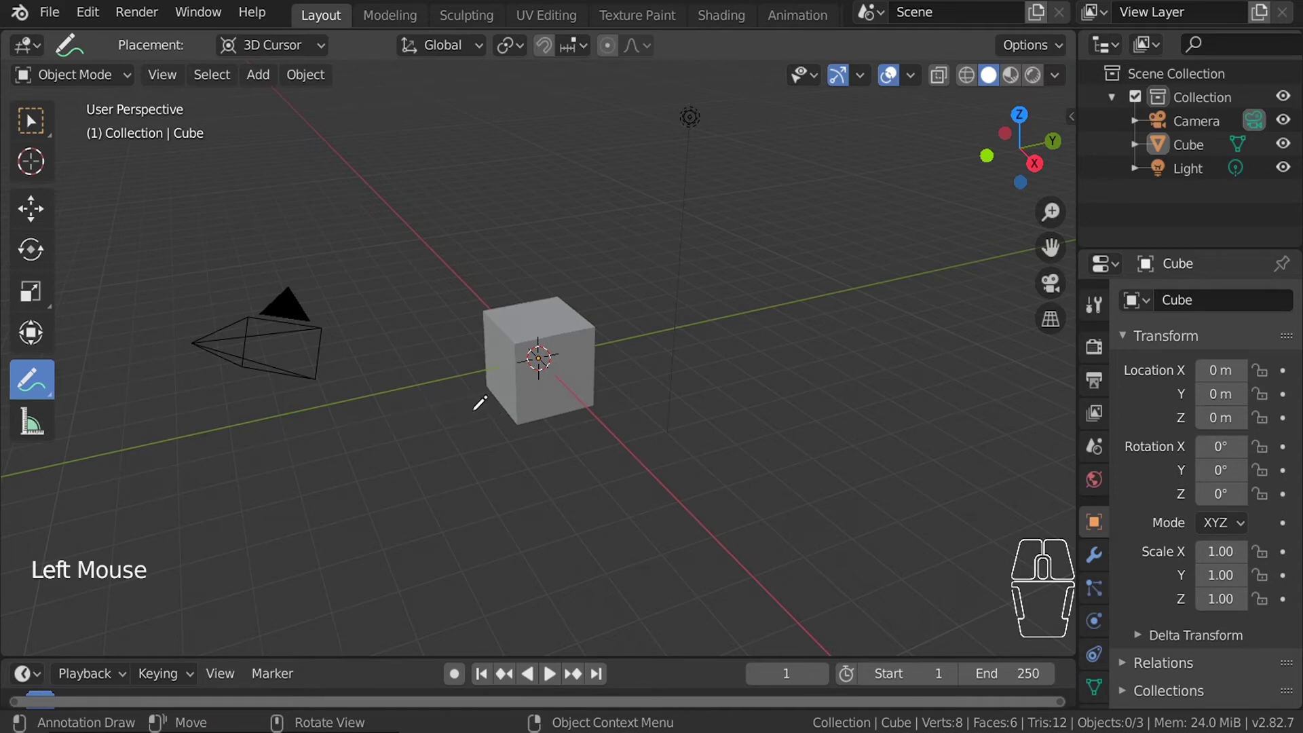
{"action": "scroll", "coordinate": [488, 397], "scroll_direction": "down", "scroll_amount": 1}
{"action": "scroll", "coordinate": [498, 390], "scroll_direction": "up", "scroll_amount": 1}
{"action": "scroll", "coordinate": [509, 383], "scroll_direction": "down", "scroll_amount": 1}
{"action": "scroll", "coordinate": [523, 370], "scroll_direction": "up", "scroll_amount": 4}
{"action": "mouse_move", "coordinate": [574, 407]}
{"action": "left_mouse_down"}
{"action": "mouse_move", "coordinate": [699, 472]}
{"action": "mouse_move", "coordinate": [660, 496]}
{"action": "left_mouse_up"}
{"action": "mouse_move", "coordinate": [860, 429]}
{"action": "middle_mouse_down"}
{"action": "mouse_move", "coordinate": [771, 454]}
{"action": "mouse_move", "coordinate": [596, 369]}
{"action": "mouse_move", "coordinate": [487, 364]}
{"action": "middle_mouse_up"}
{"action": "middle_click_drag", "start_coordinate": [621, 385], "coordinate": [552, 388]}
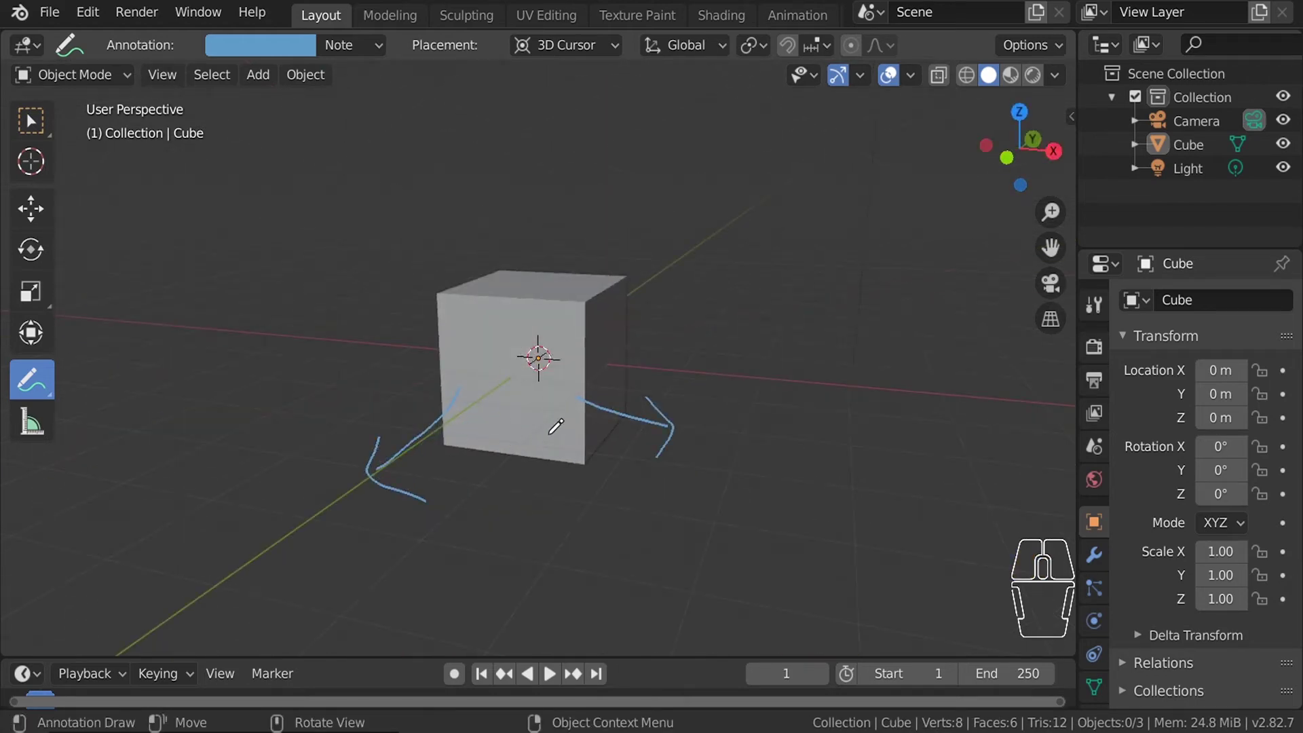
{"action": "mouse_move", "coordinate": [553, 415]}
{"action": "left_mouse_down"}
{"action": "mouse_move", "coordinate": [586, 517]}
{"action": "mouse_move", "coordinate": [615, 484]}
{"action": "left_mouse_up"}
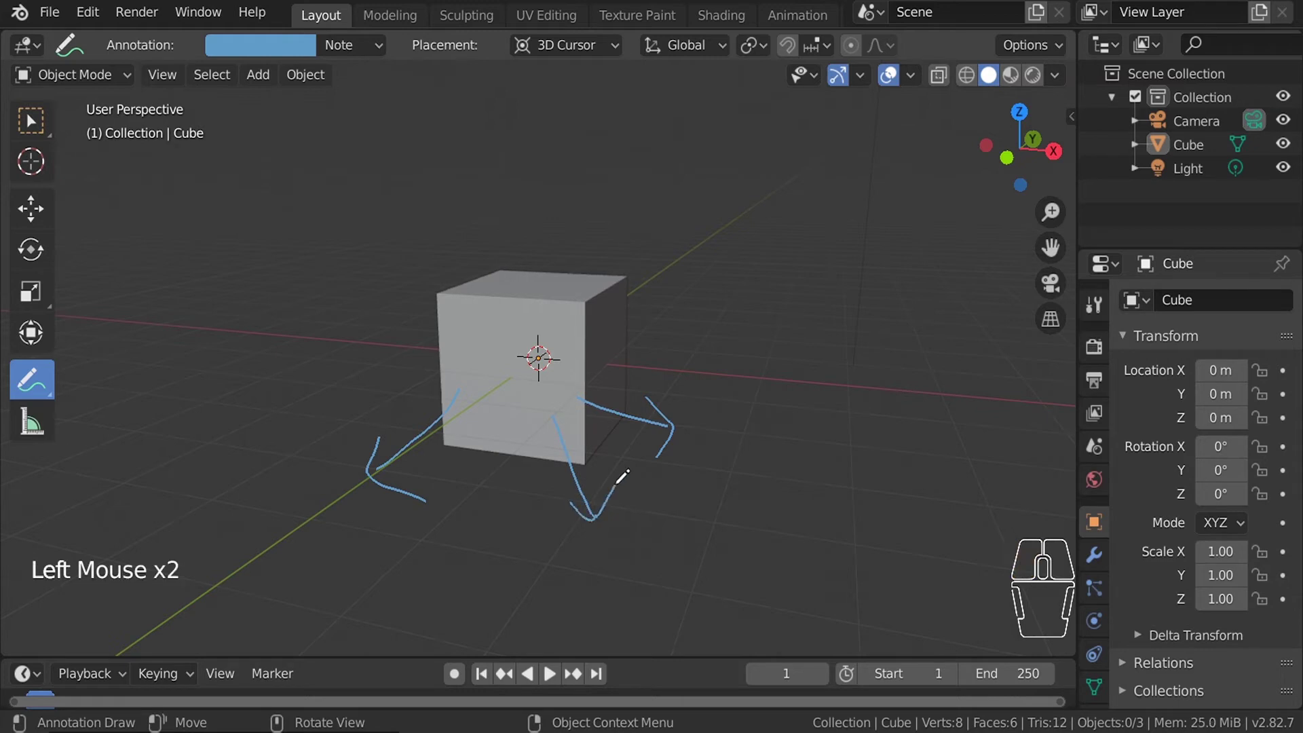
Erase all the annotation arrows around the cube with the Annotate Eraser.
{"action": "left_click", "coordinate": [47, 388]}
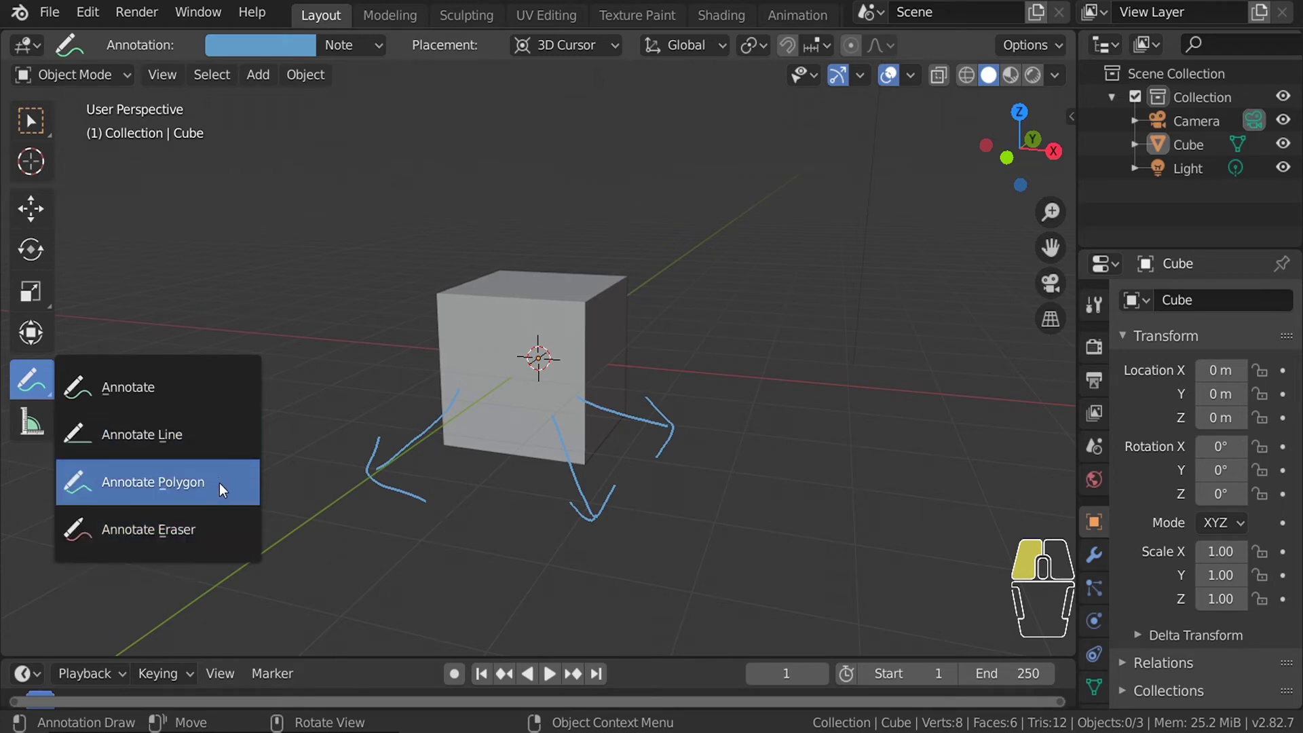
{"action": "left_click", "coordinate": [169, 529]}
{"action": "mouse_move", "coordinate": [380, 468]}
{"action": "left_mouse_down"}
{"action": "mouse_move", "coordinate": [398, 442]}
{"action": "mouse_move", "coordinate": [704, 507]}
{"action": "left_mouse_up"}
{"action": "left_click_drag", "start_coordinate": [704, 508], "coordinate": [620, 425]}
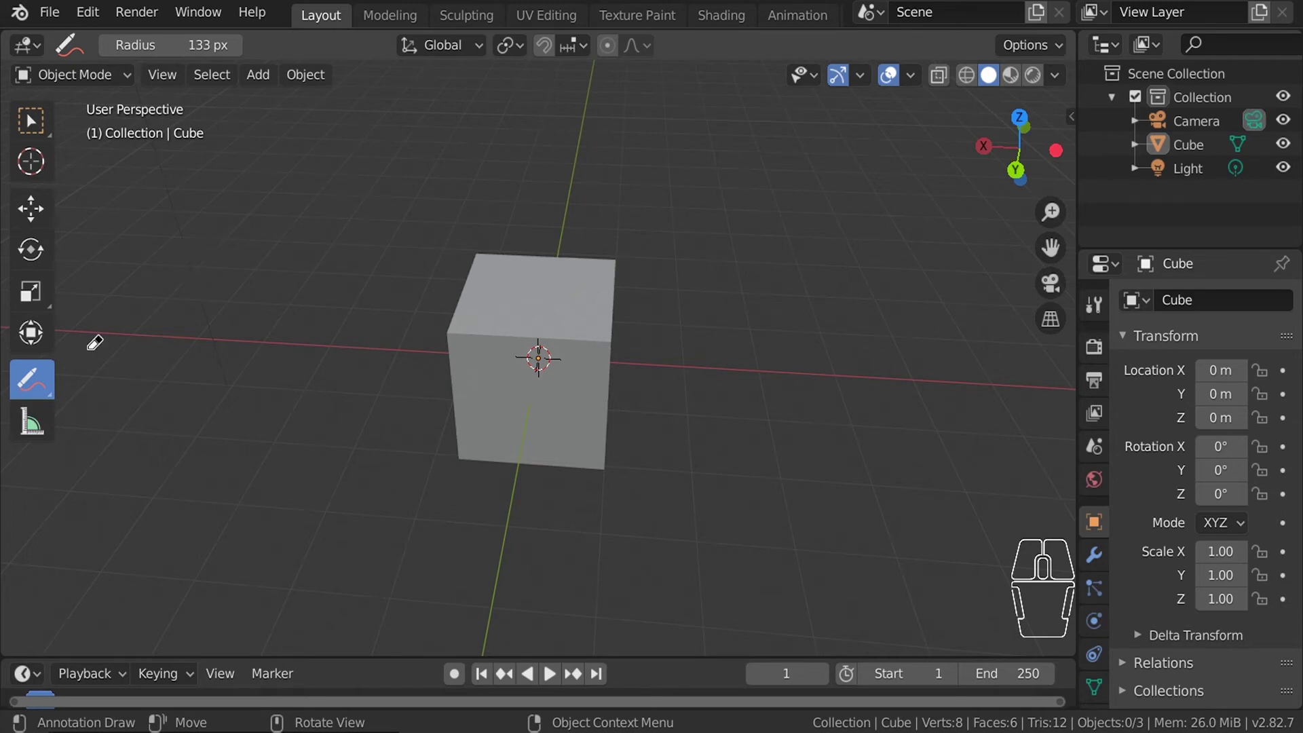
Measure both diagonals across the cube and one long distance on each side of it, then return to the Select Box tool.
{"action": "left_click", "coordinate": [32, 428]}
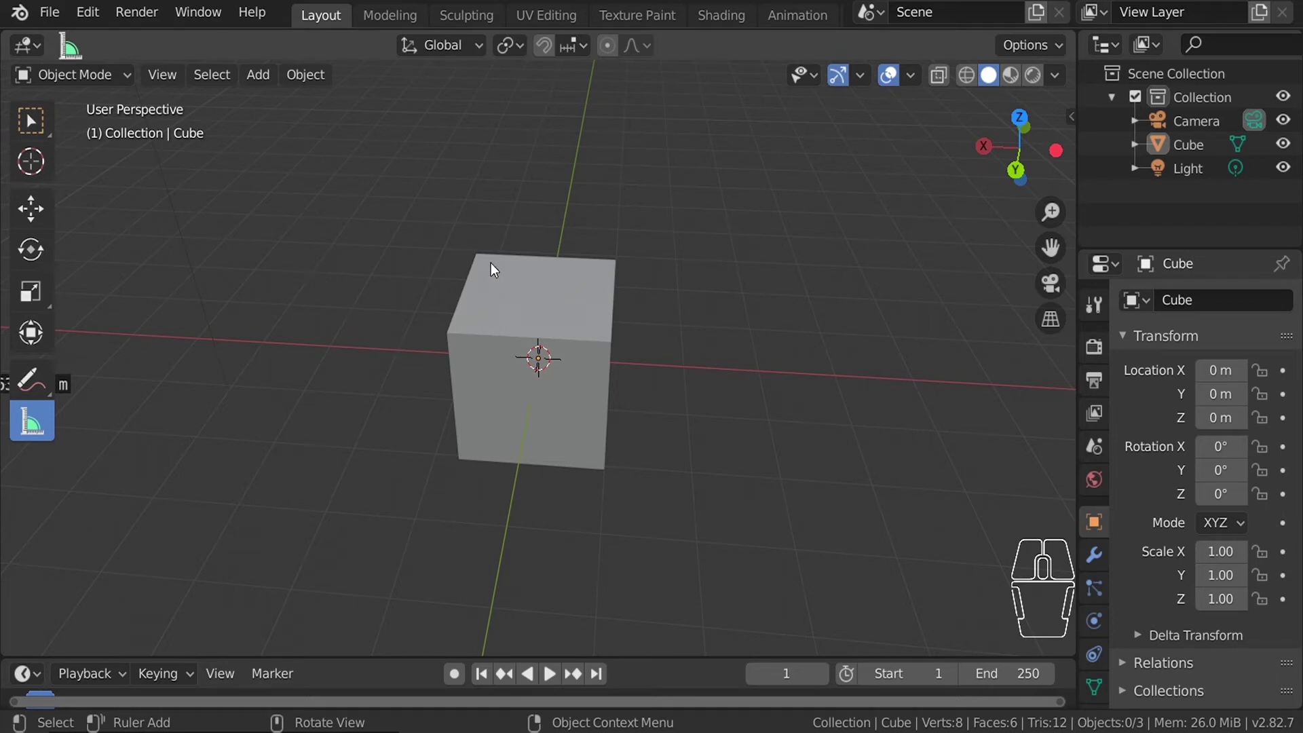
{"action": "left_click_drag", "start_coordinate": [477, 254], "coordinate": [501, 278]}
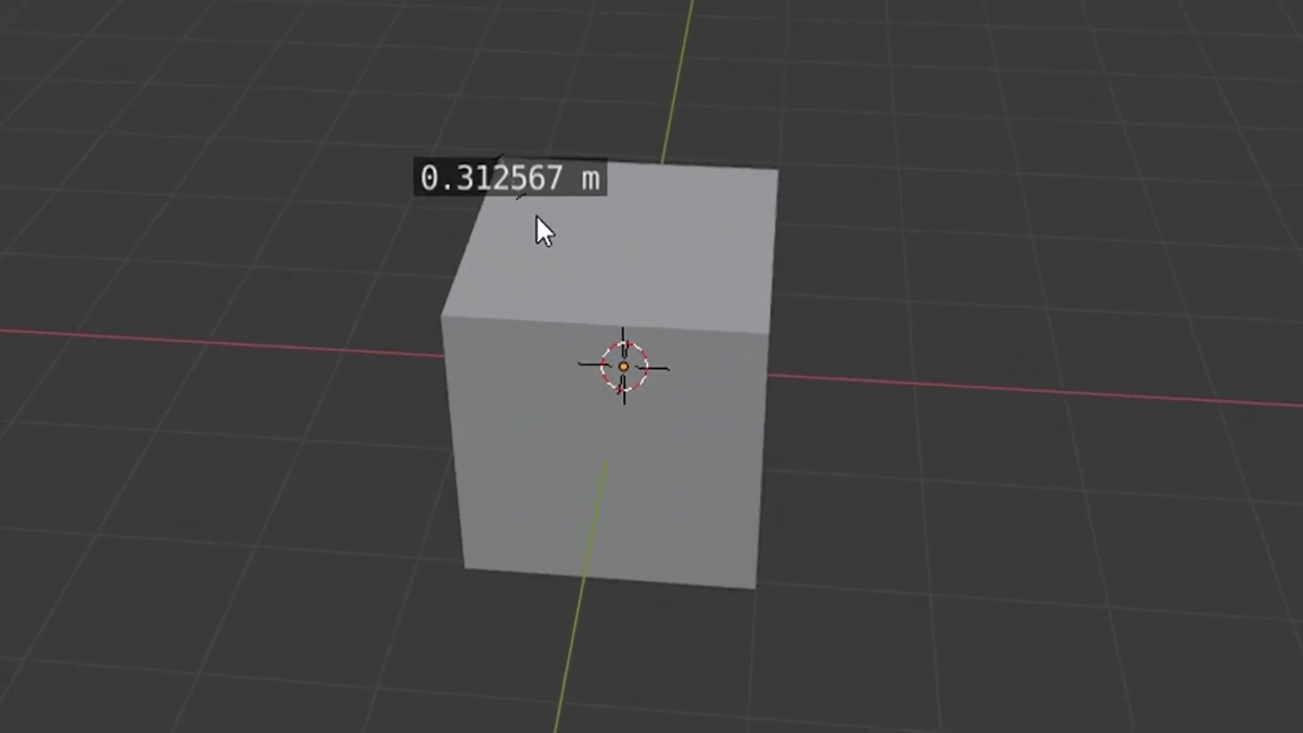
{"action": "left_click_drag", "start_coordinate": [536, 217], "coordinate": [751, 585]}
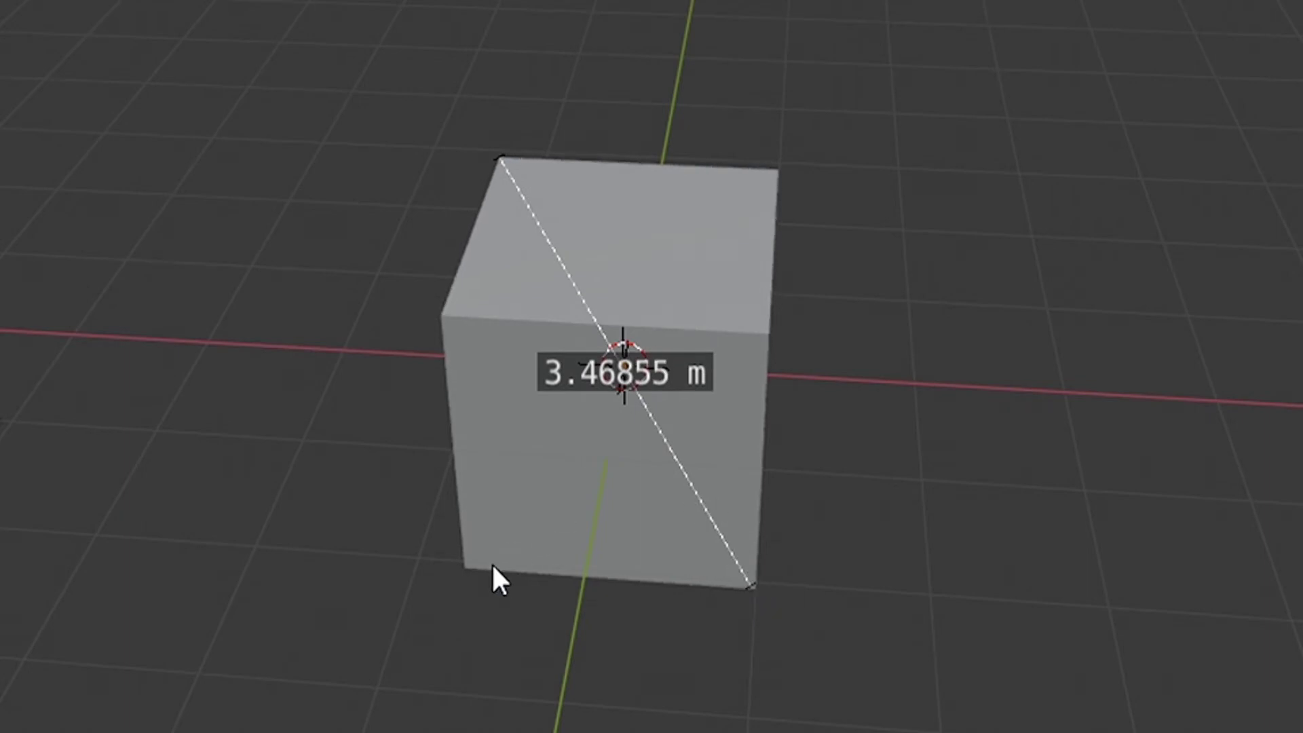
{"action": "left_click_drag", "start_coordinate": [466, 566], "coordinate": [777, 170]}
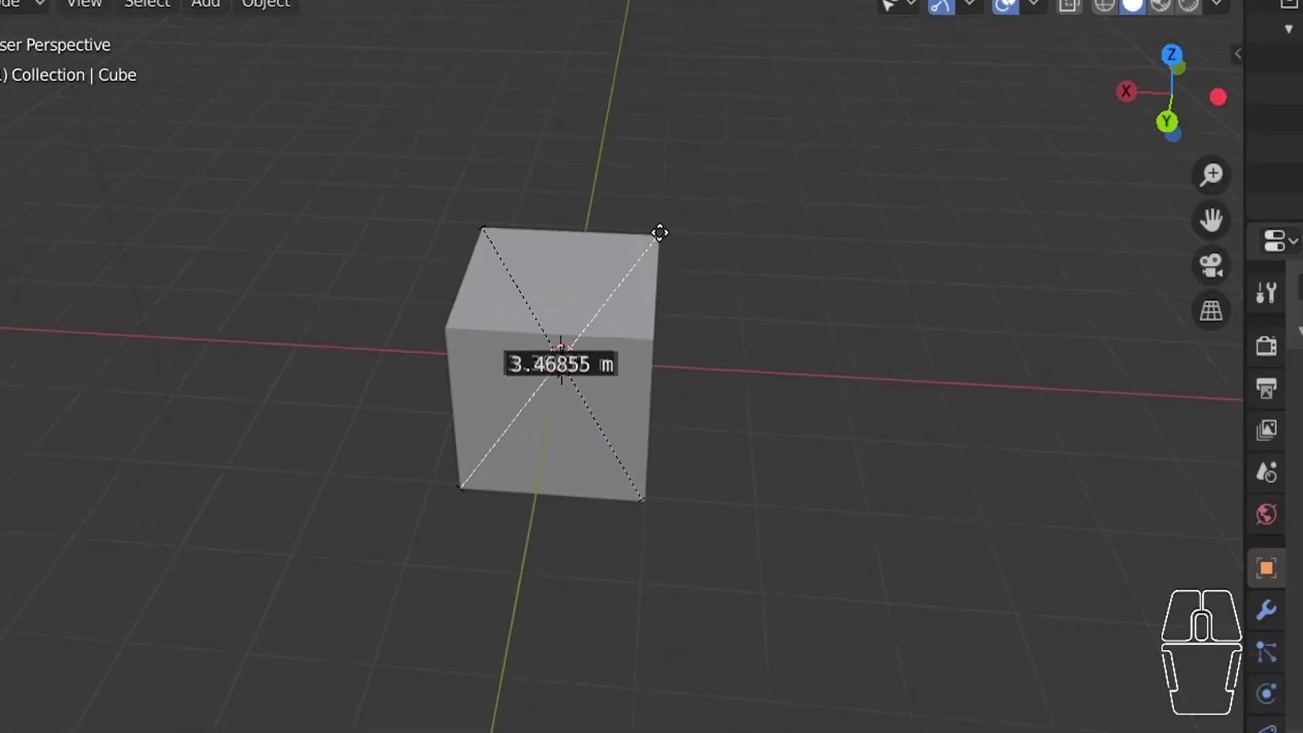
{"action": "left_click_drag", "start_coordinate": [708, 132], "coordinate": [888, 558]}
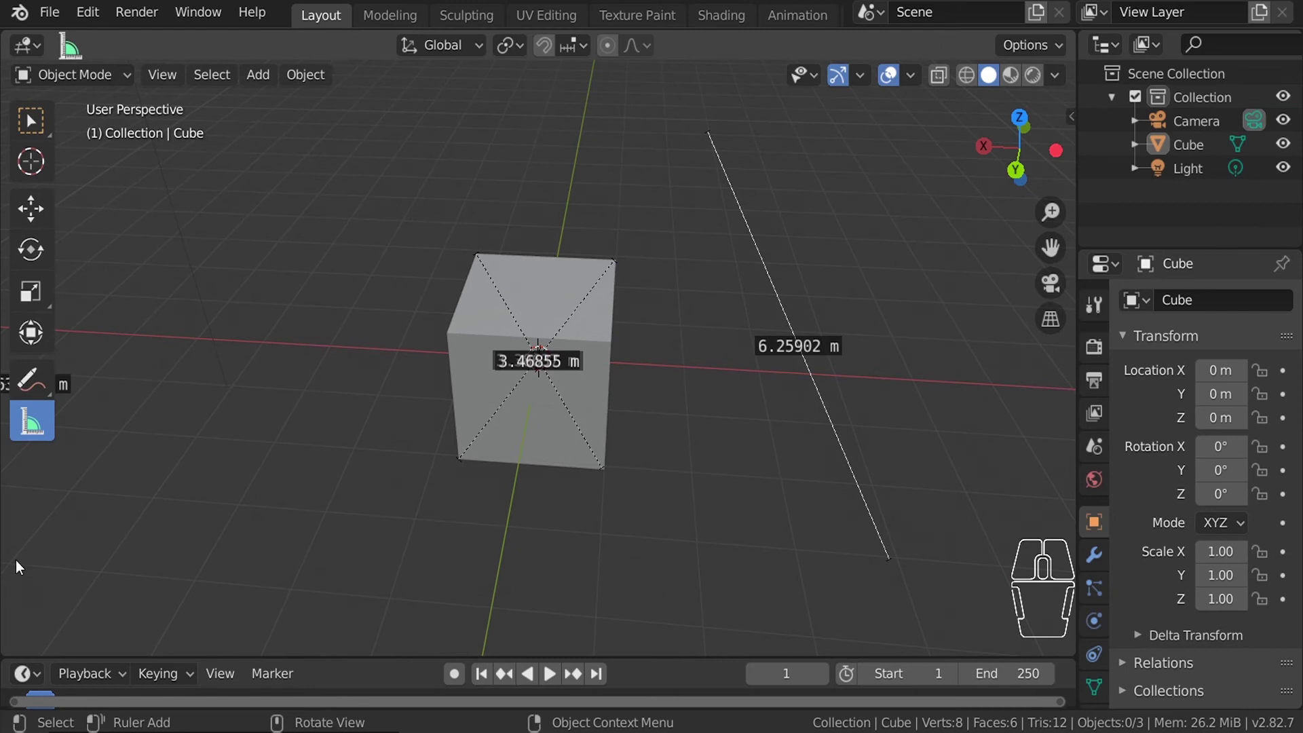
{"action": "left_click_drag", "start_coordinate": [168, 585], "coordinate": [463, 93]}
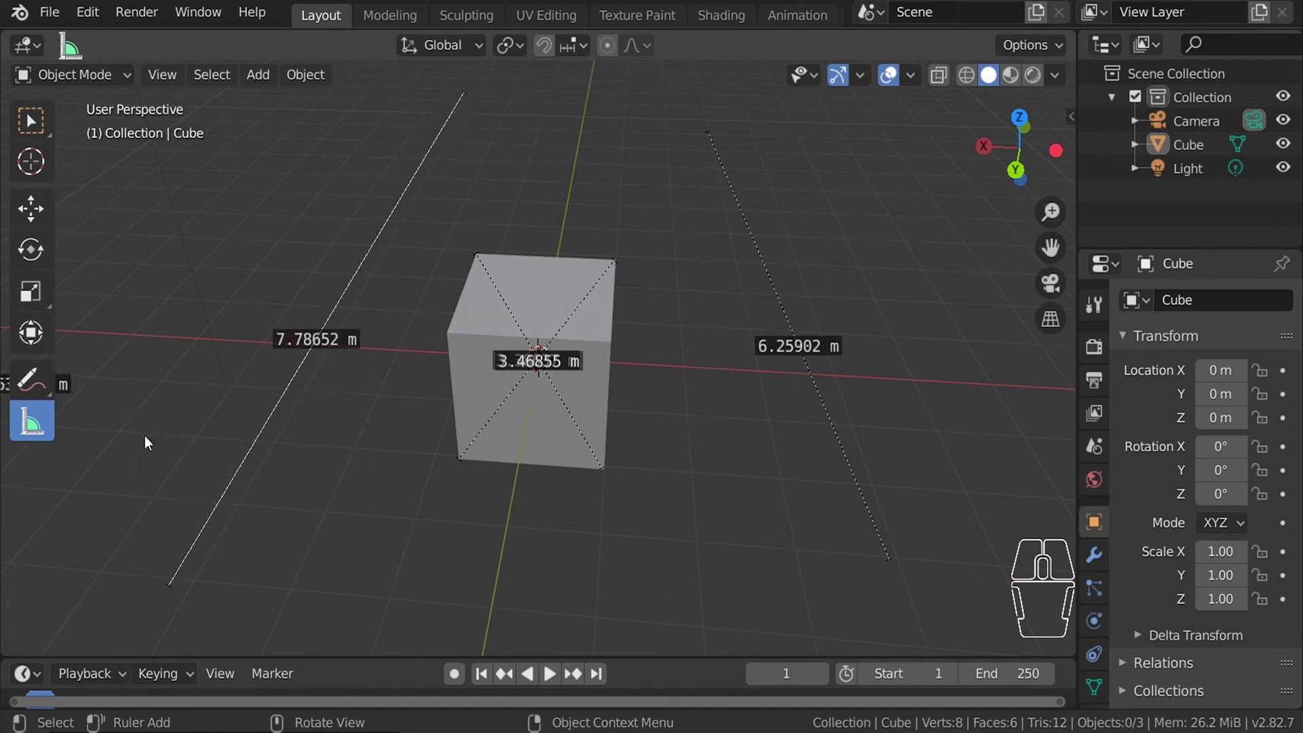
{"action": "left_click", "coordinate": [30, 125]}
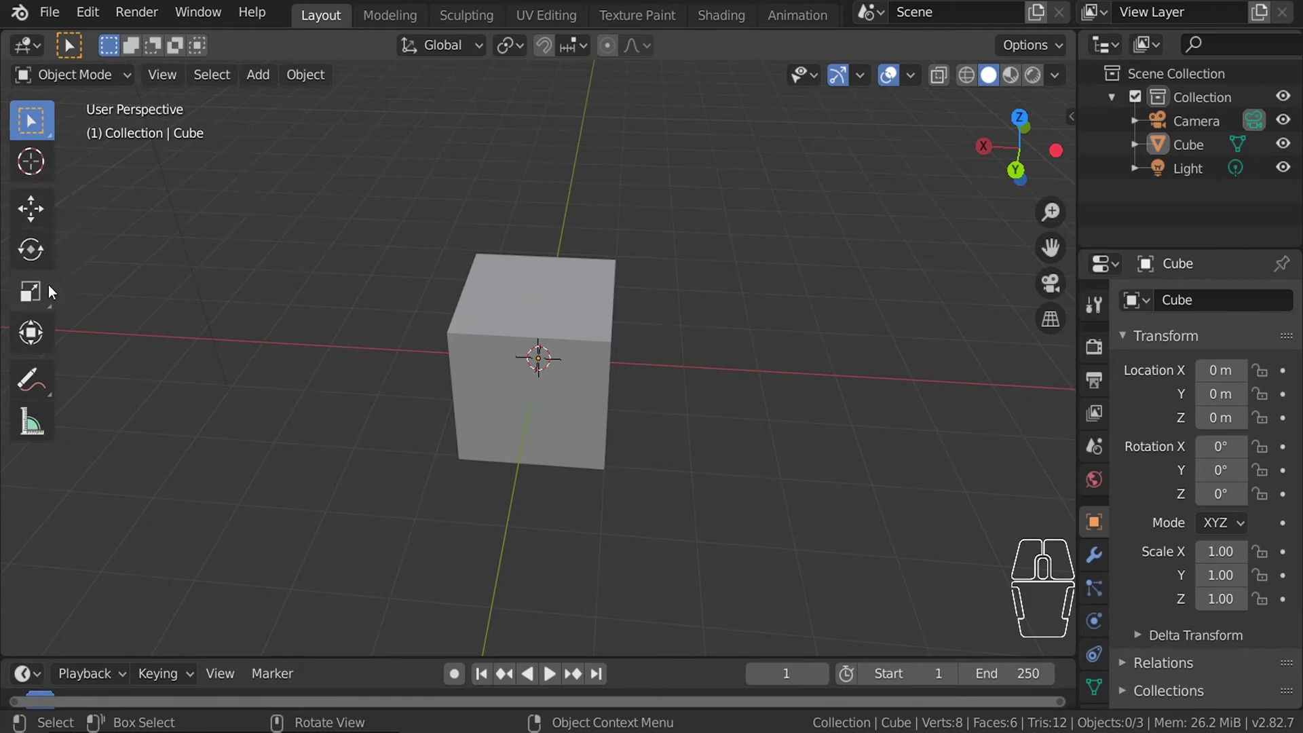
Toggle the 3D Viewport's toolbar off and on twice and open the sidebar with the cube's transform values.
{"action": "key", "text": "t"}
{"action": "key", "text": "t"}
{"action": "key", "text": "t"}
{"action": "key", "text": "t"}
{"action": "key", "text": "n"}
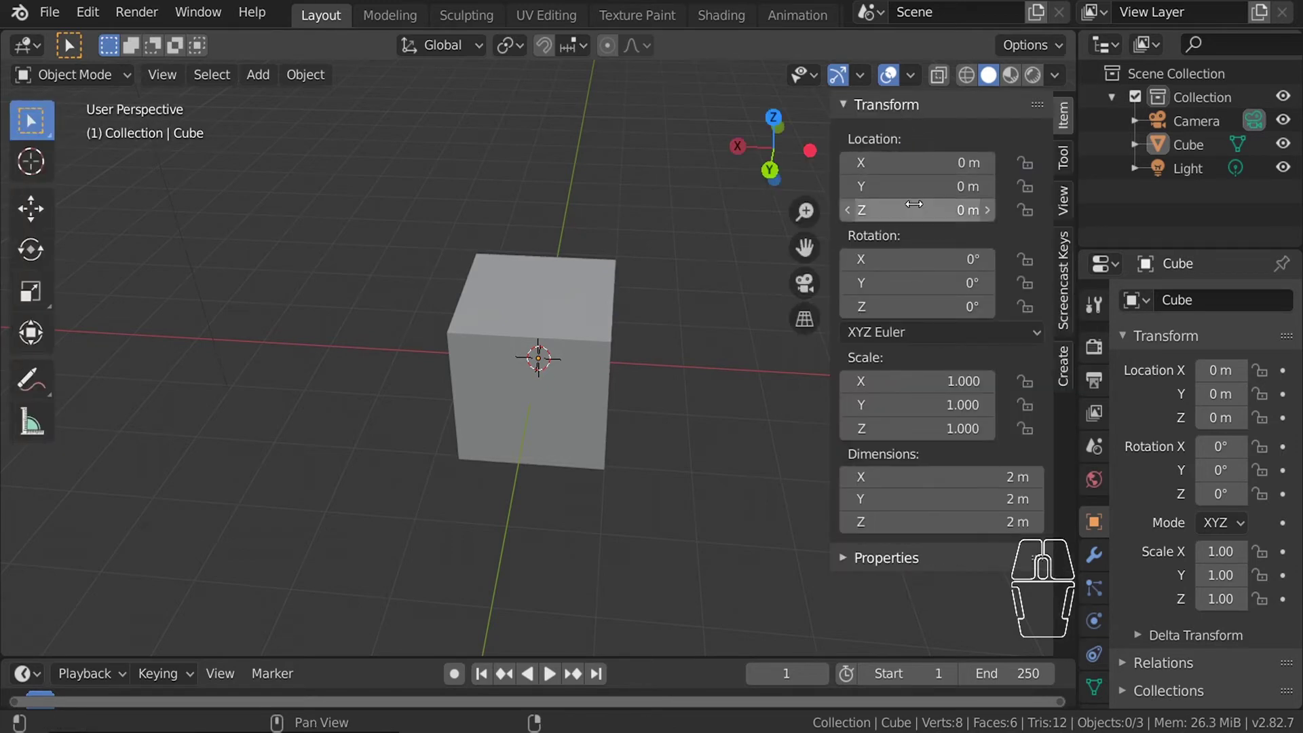
Set the cube's location to X -1.17 m, Y 1.29 m, Z 1.96 m, its X rotation to -20.6° and its Y scale to 0.220.
{"action": "left_click_drag", "start_coordinate": [913, 157], "coordinate": [957, 209]}
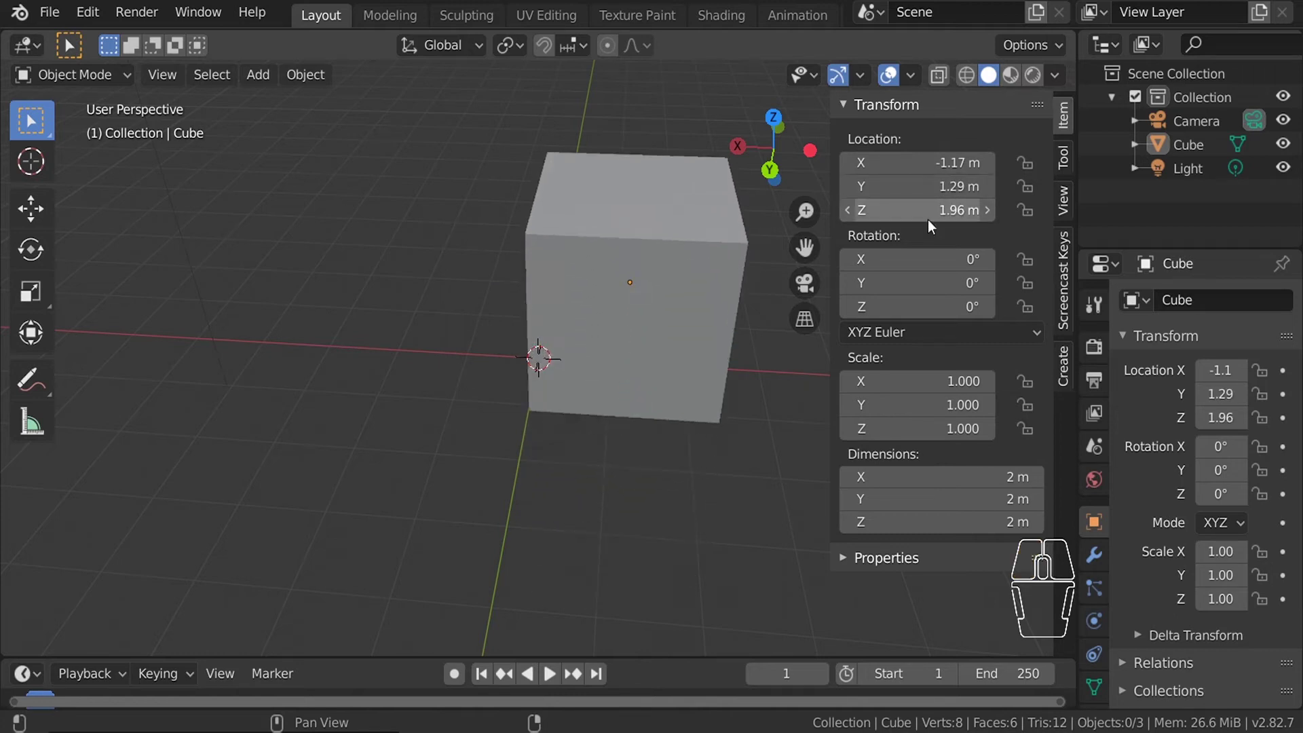
{"action": "left_click_drag", "start_coordinate": [916, 258], "coordinate": [882, 258]}
{"action": "left_click_drag", "start_coordinate": [922, 412], "coordinate": [872, 412]}
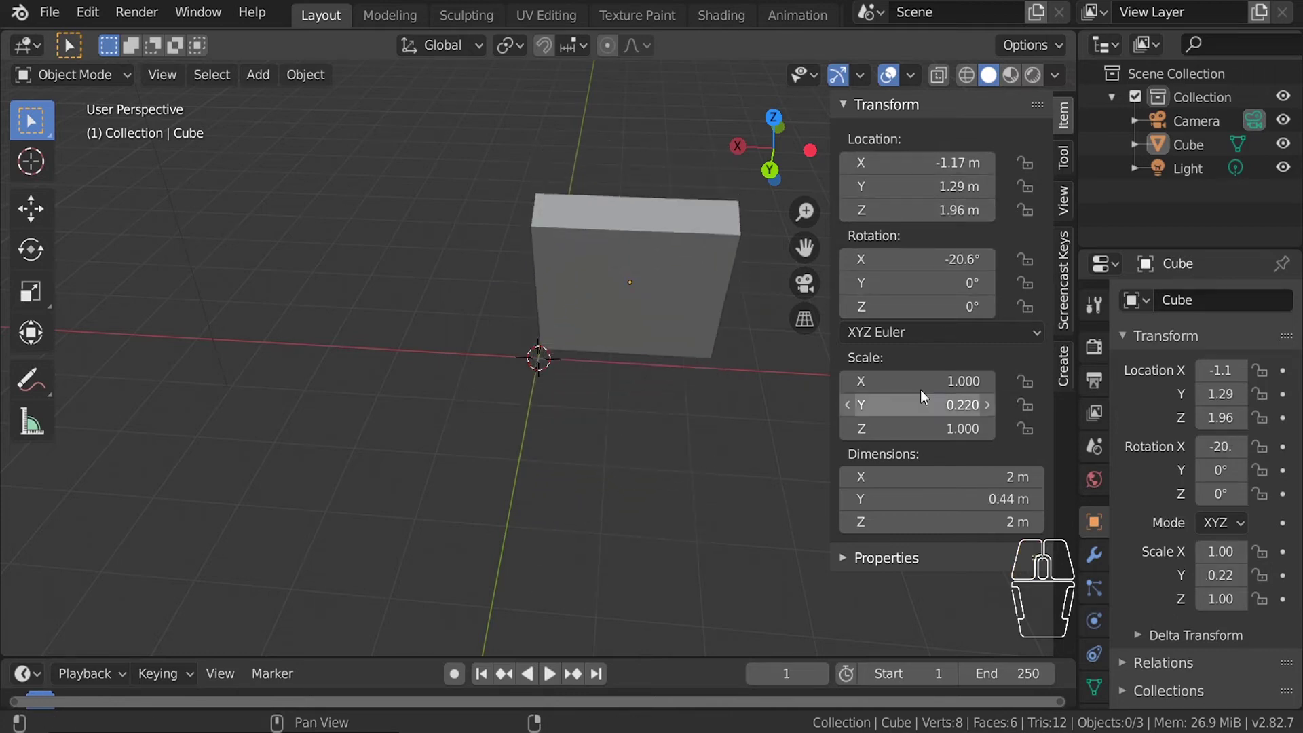
Review the sidebar's Tool and View settings, including the 3D cursor values, and hide the sidebar.
{"action": "left_click", "coordinate": [1063, 157]}
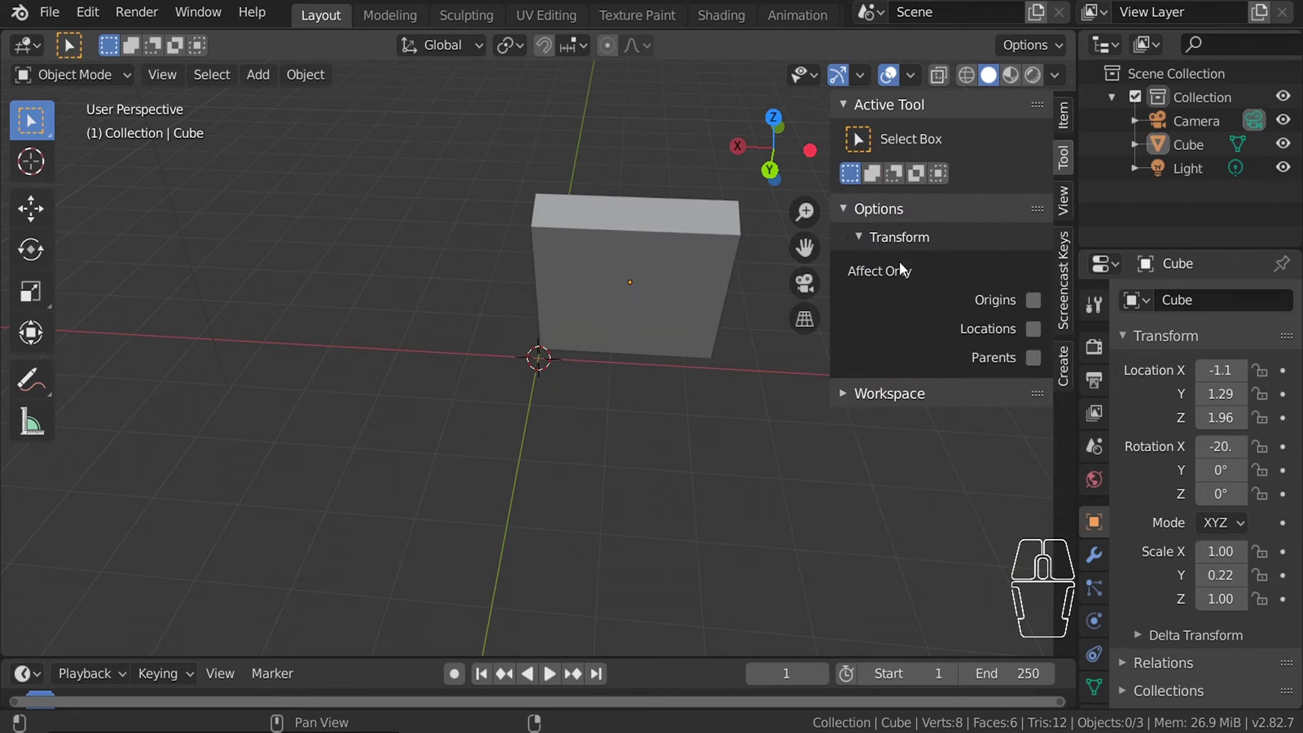
{"action": "left_click", "coordinate": [1063, 204]}
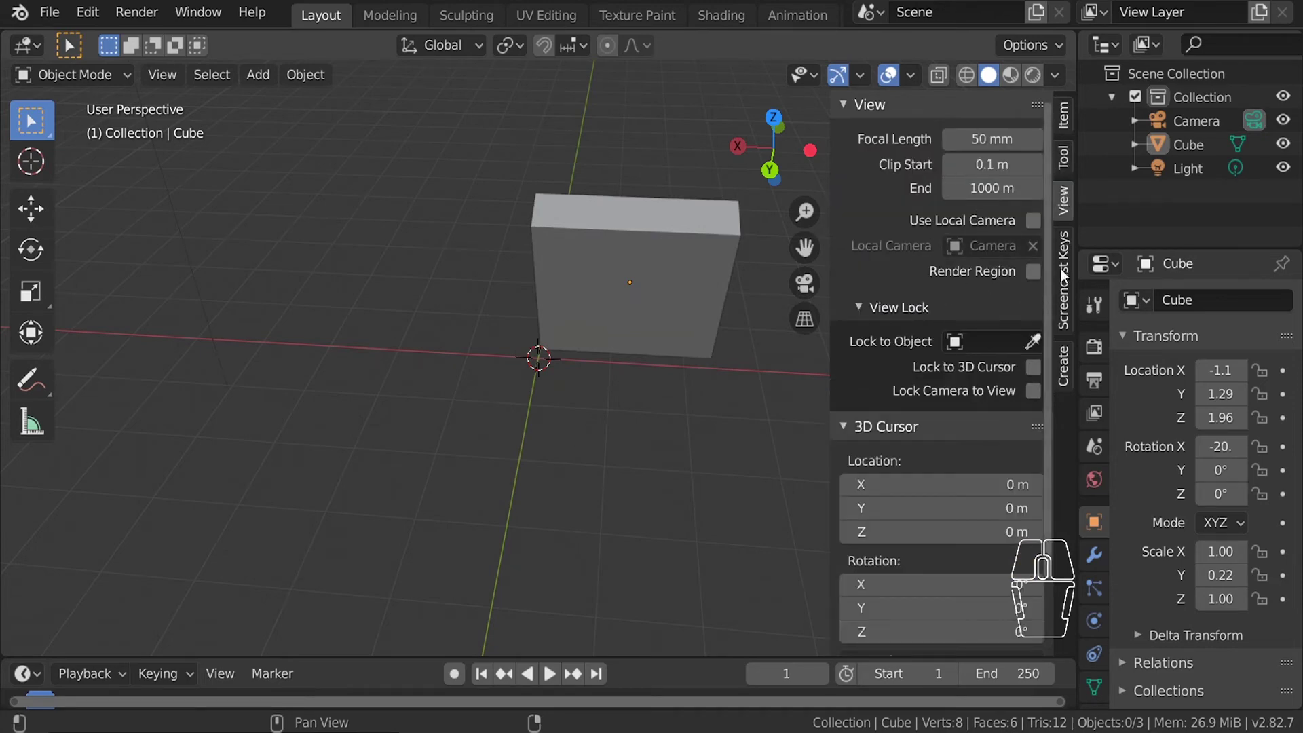
{"action": "scroll", "coordinate": [1049, 271], "scroll_direction": "down", "scroll_amount": 3}
{"action": "scroll", "coordinate": [1024, 345], "scroll_direction": "up", "scroll_amount": 3}
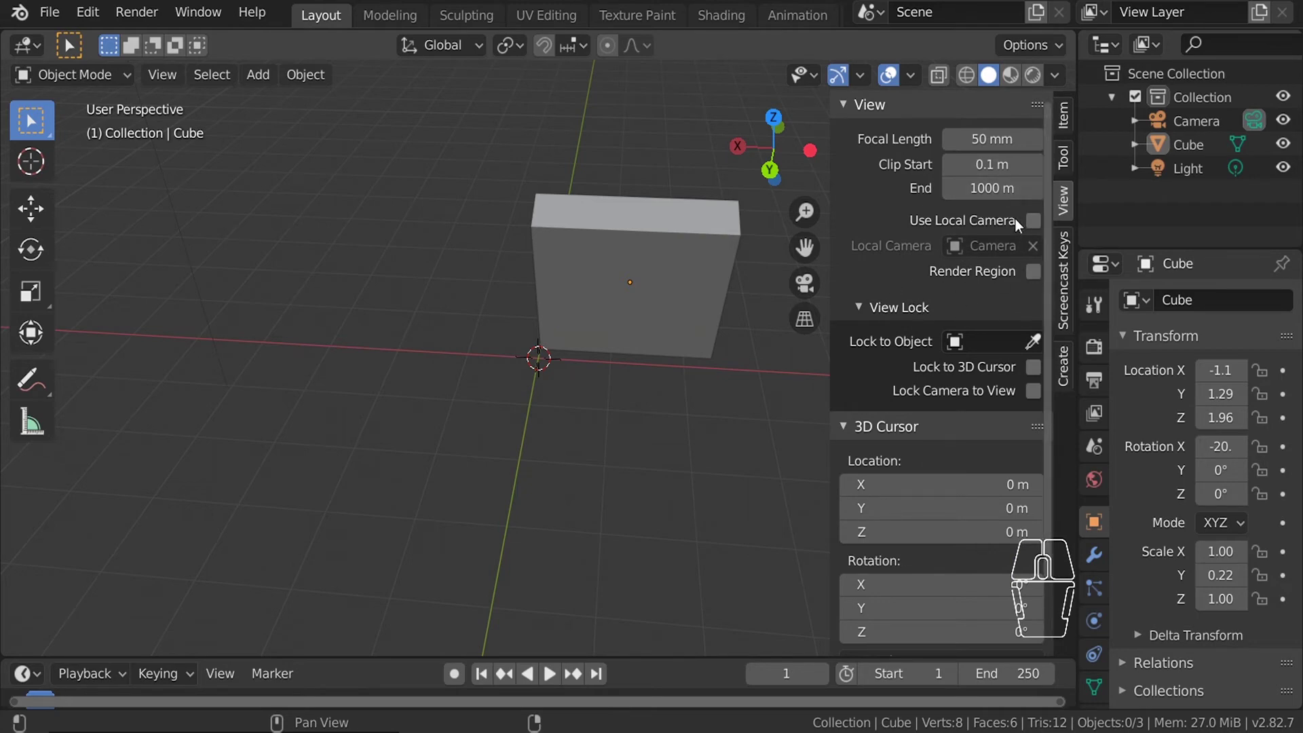
{"action": "key", "text": "n"}
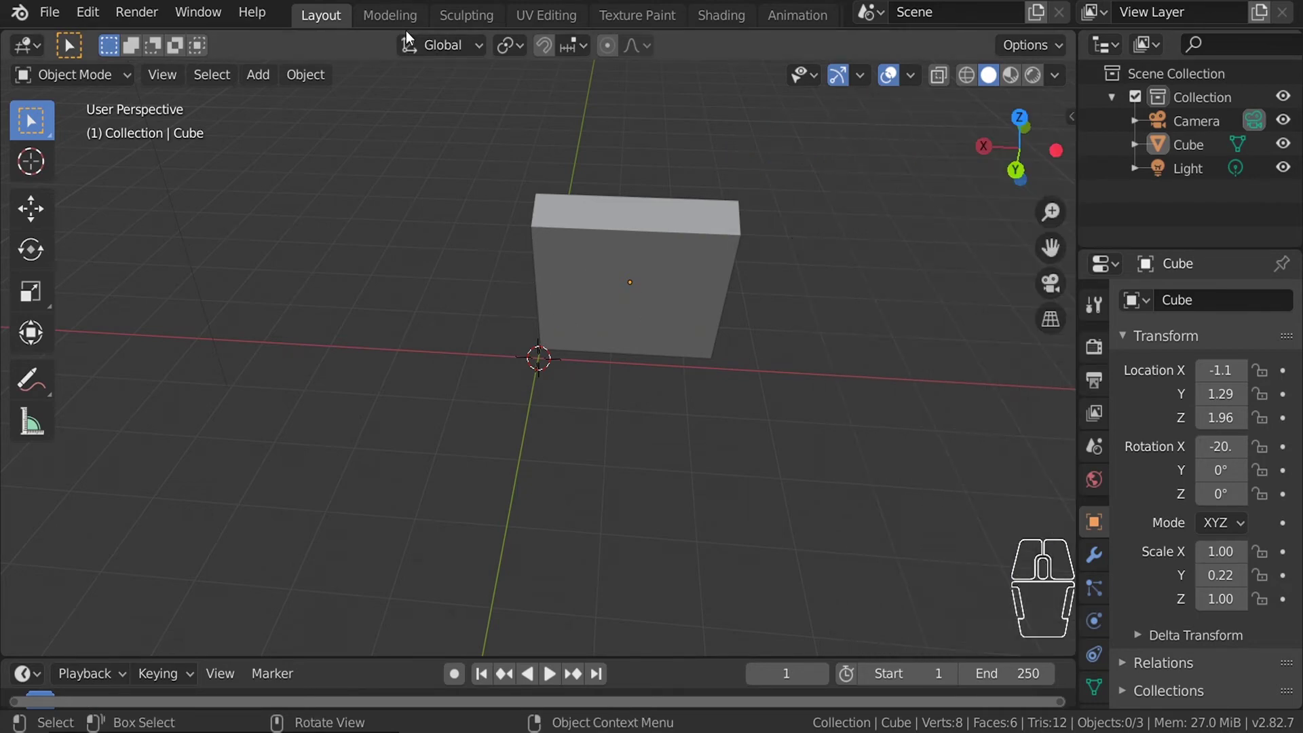
Look through the full list of workspaces and open the Animation workspace.
{"action": "scroll", "coordinate": [665, 6], "scroll_direction": "down", "scroll_amount": 4}
{"action": "scroll", "coordinate": [664, 9], "scroll_direction": "down", "scroll_amount": 5}
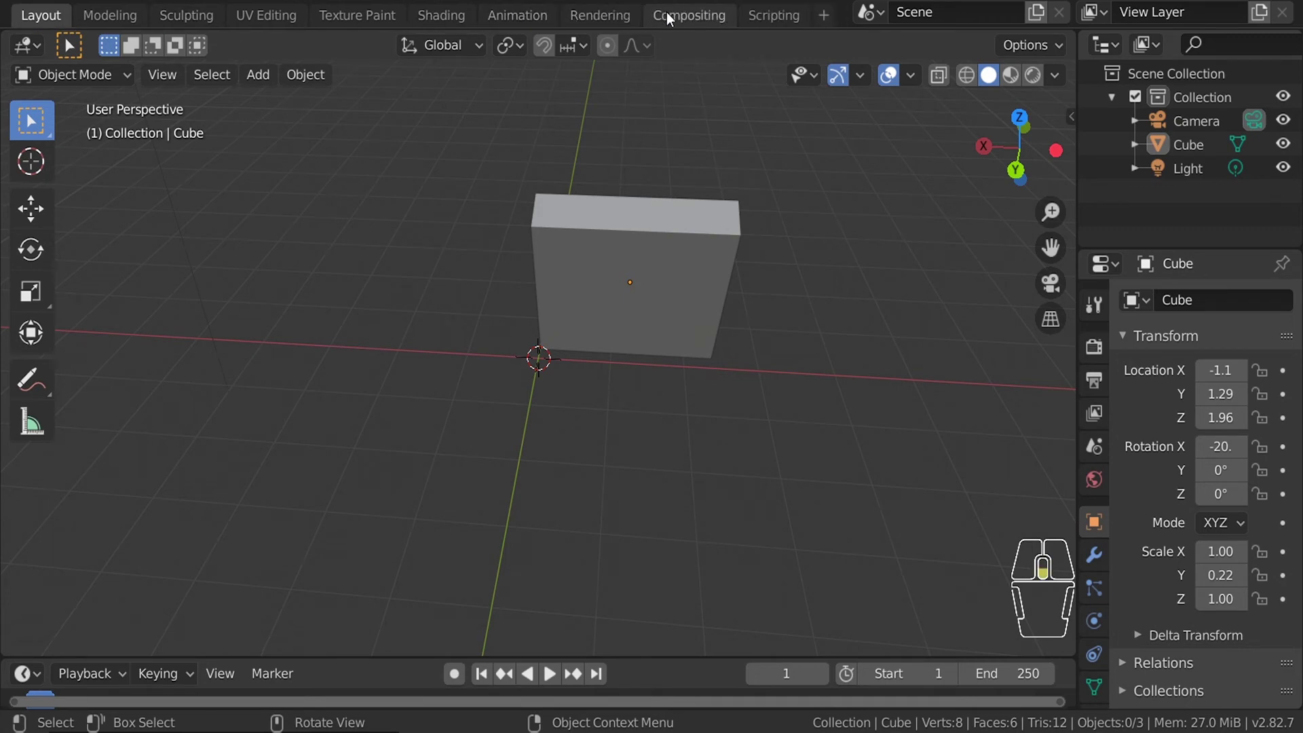
{"action": "scroll", "coordinate": [488, 16], "scroll_direction": "up", "scroll_amount": 9}
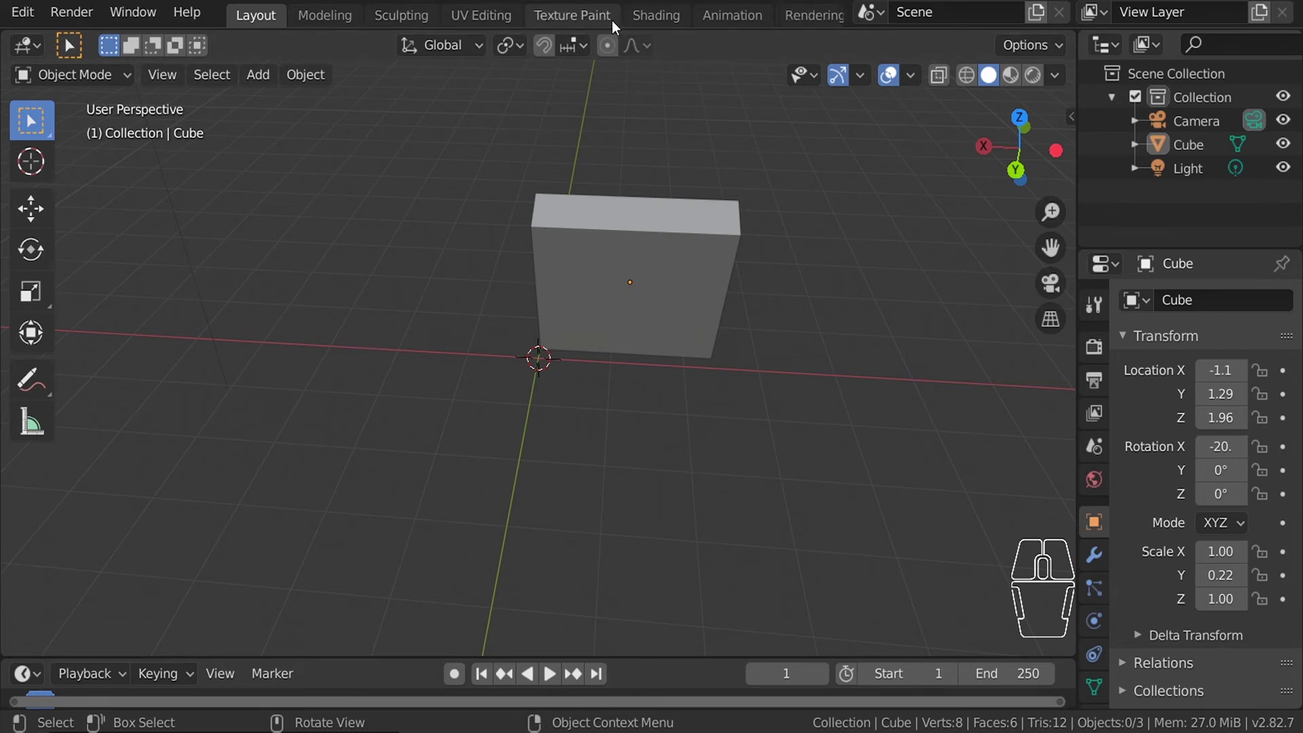
{"action": "scroll", "coordinate": [612, 19], "scroll_direction": "down", "scroll_amount": 3}
{"action": "left_click", "coordinate": [693, 18]}
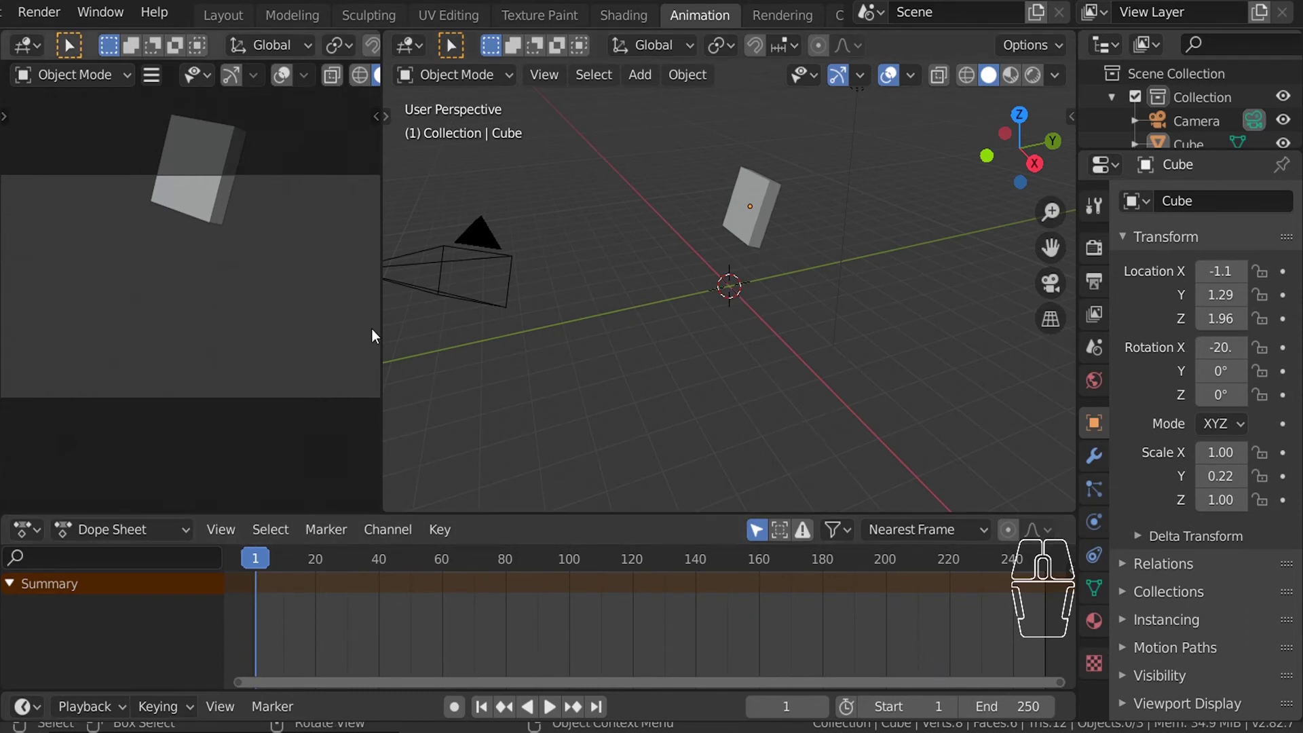
Switch to the Shading workspace and bring the Principled BSDF and Material Output nodes into view.
{"action": "key", "text": "ctrl+Page_Up"}
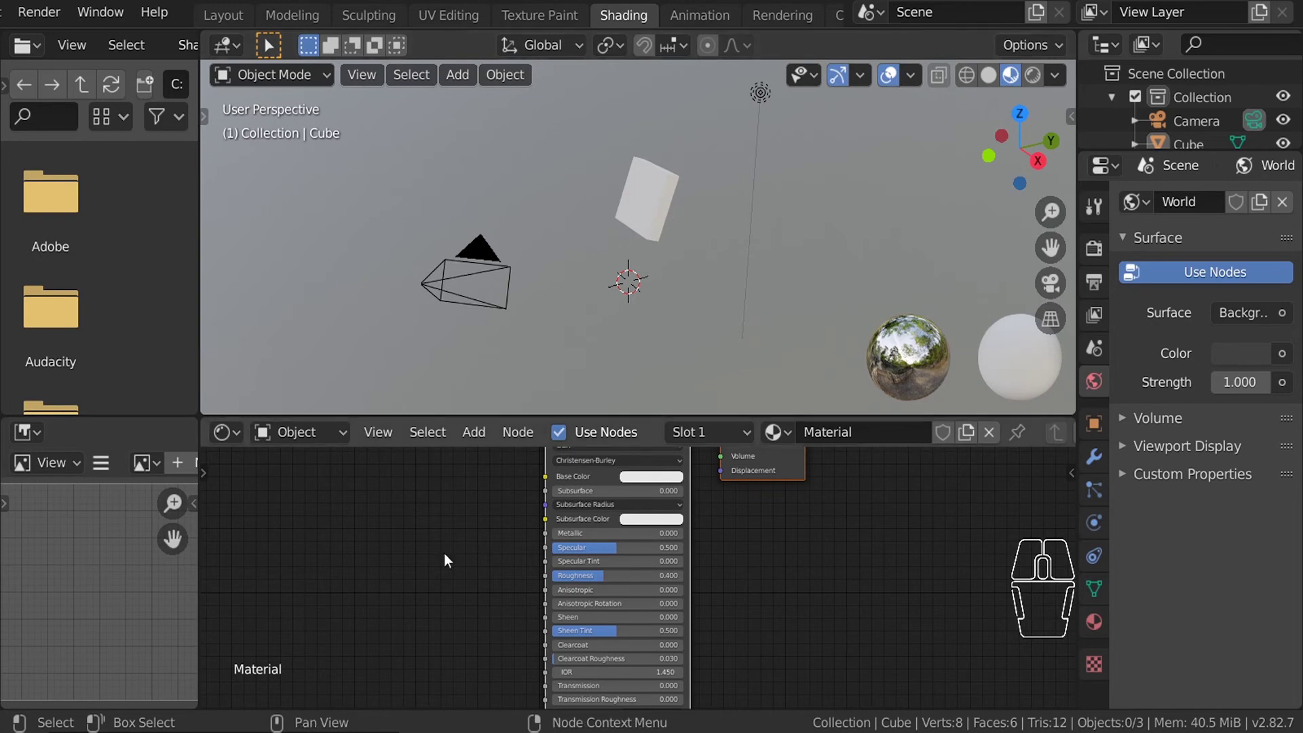
{"action": "middle_click_drag", "start_coordinate": [675, 548], "coordinate": [646, 630]}
{"action": "scroll", "coordinate": [611, 583], "scroll_direction": "up", "scroll_amount": 3}
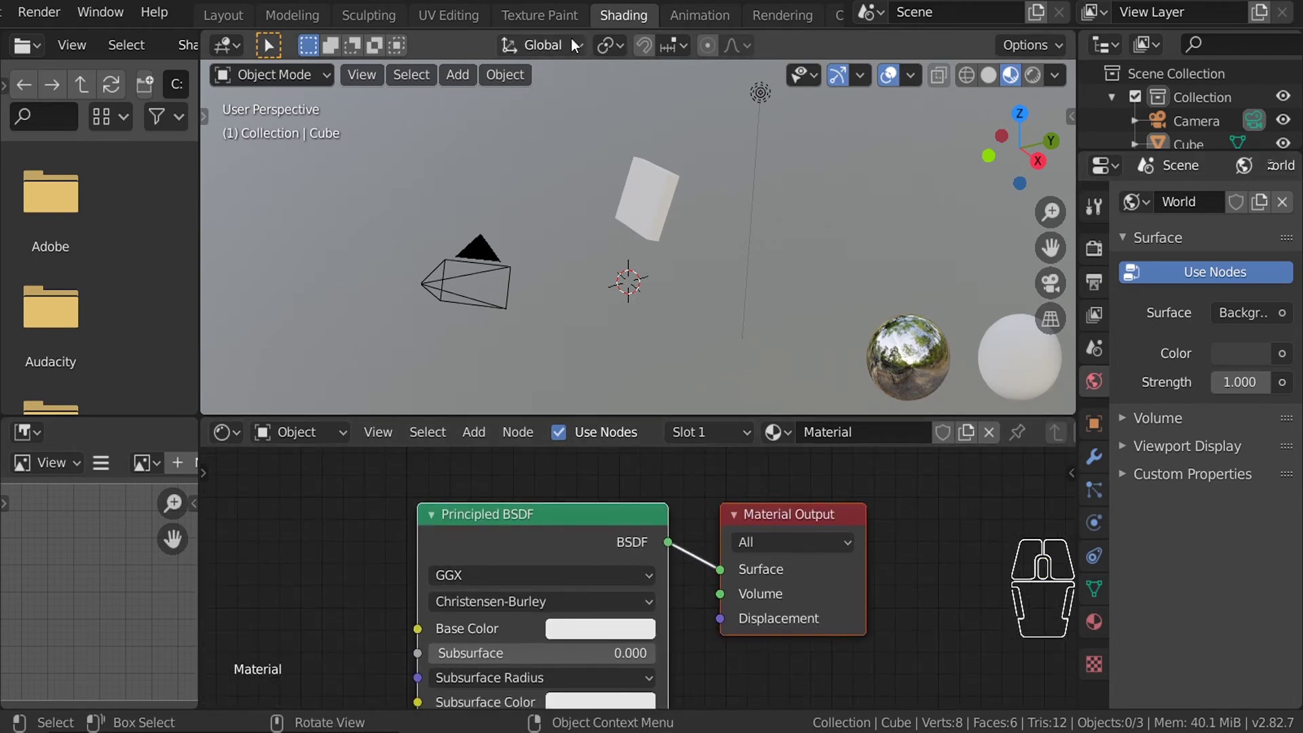
Open the Texture Paint workspace, inspect the cube there, and switch to the UV Editing workspace.
{"action": "left_click", "coordinate": [539, 15]}
{"action": "scroll", "coordinate": [859, 309], "scroll_direction": "up", "scroll_amount": 2}
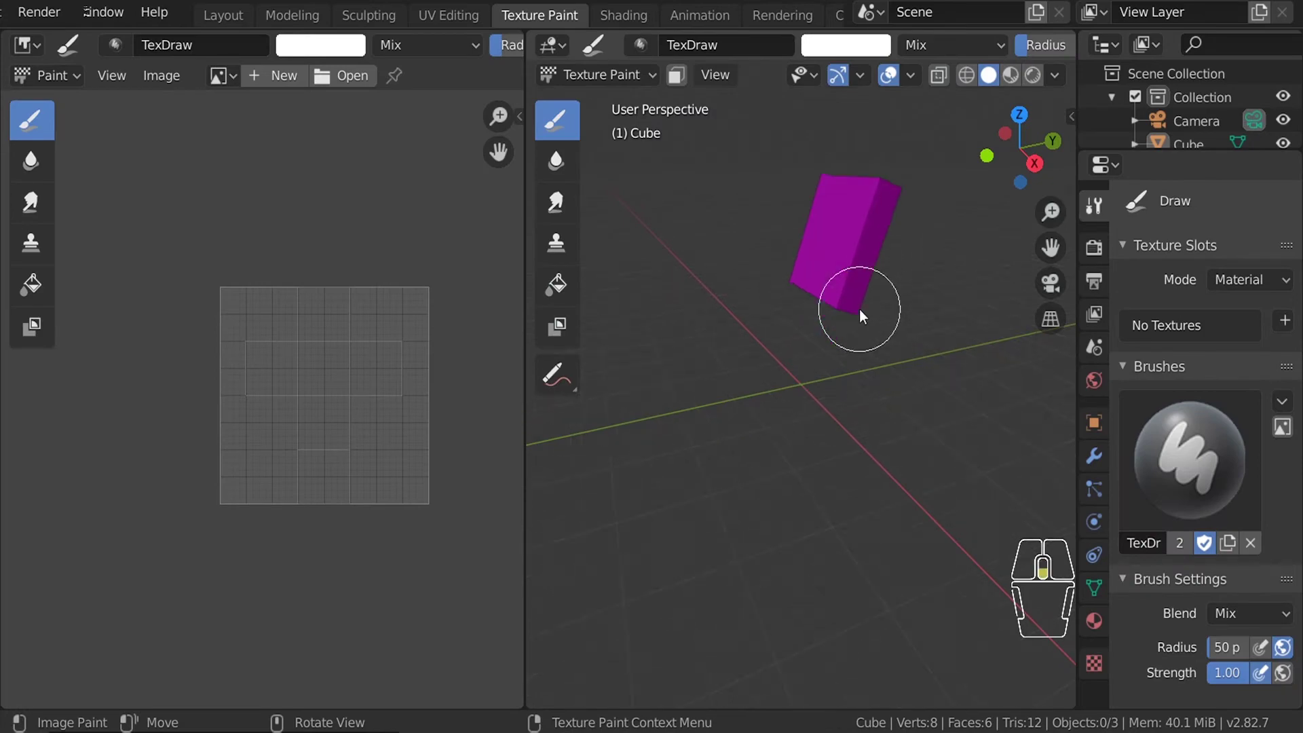
{"action": "scroll", "coordinate": [859, 309], "scroll_direction": "down", "scroll_amount": 1}
{"action": "middle_click_drag", "start_coordinate": [892, 247], "coordinate": [928, 309]}
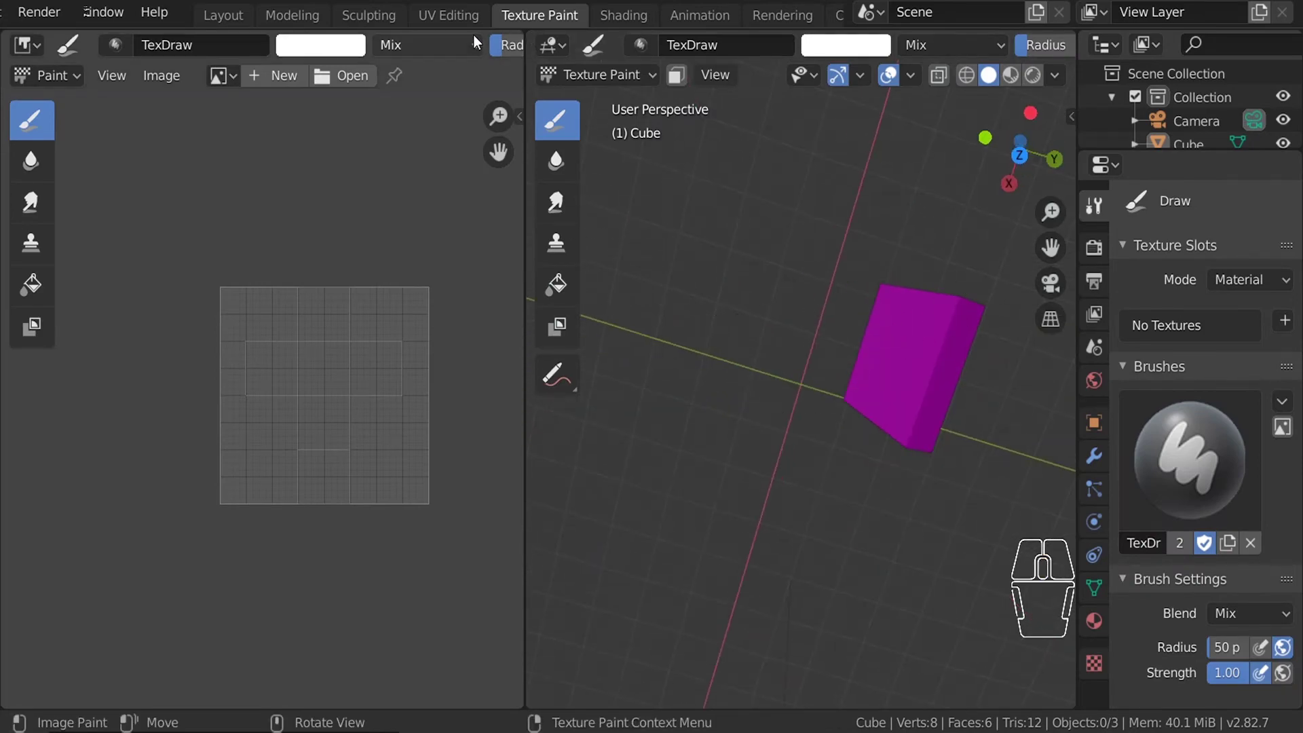
{"action": "left_click", "coordinate": [447, 15]}
Return to the Layout workspace and inspect the flattened cube, camera and light from several angles.
{"action": "left_click", "coordinate": [223, 15]}
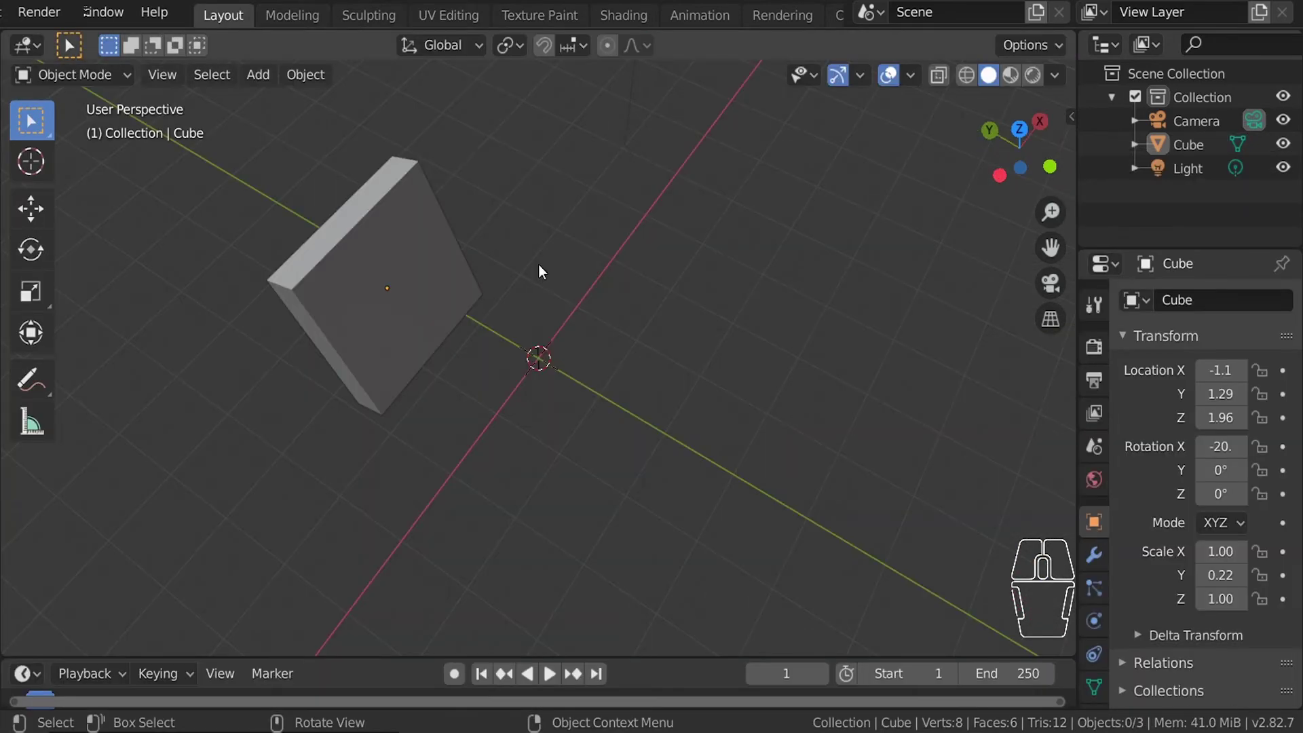
{"action": "middle_click_drag", "start_coordinate": [544, 269], "coordinate": [591, 277]}
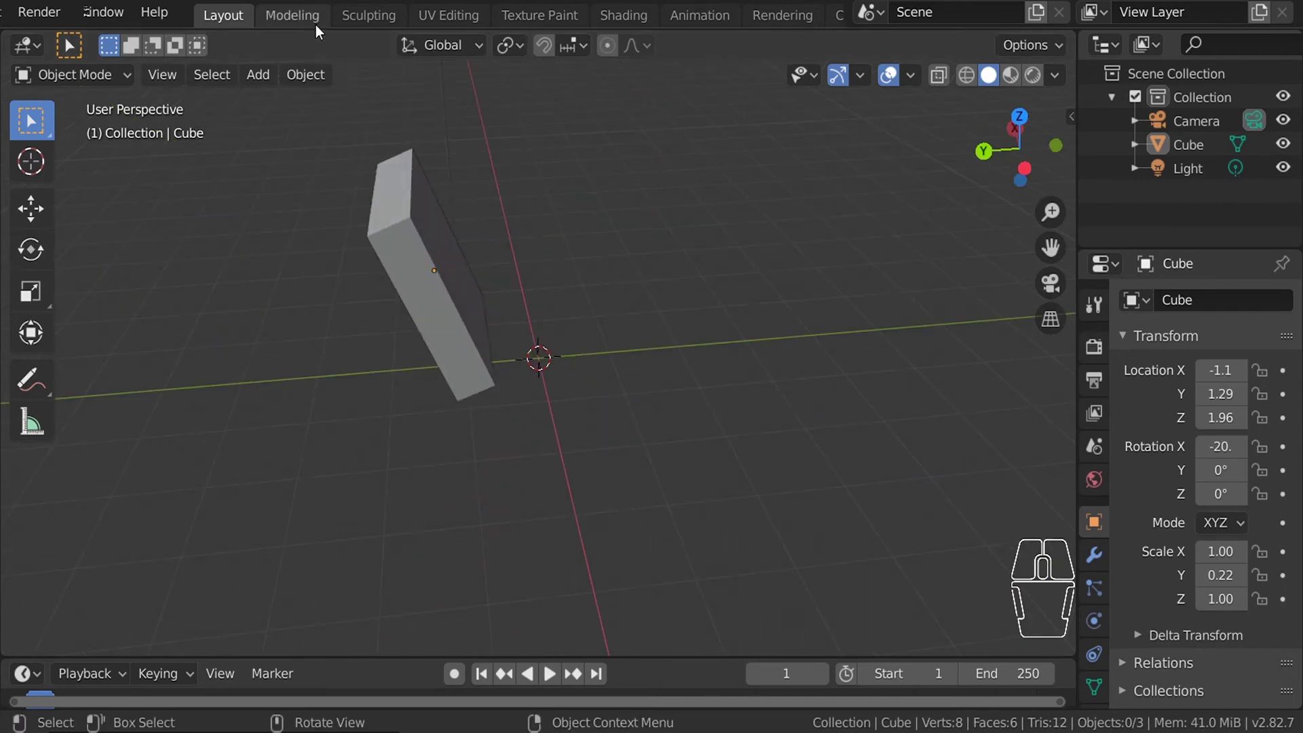
{"action": "middle_click_drag", "start_coordinate": [357, 205], "coordinate": [849, 221]}
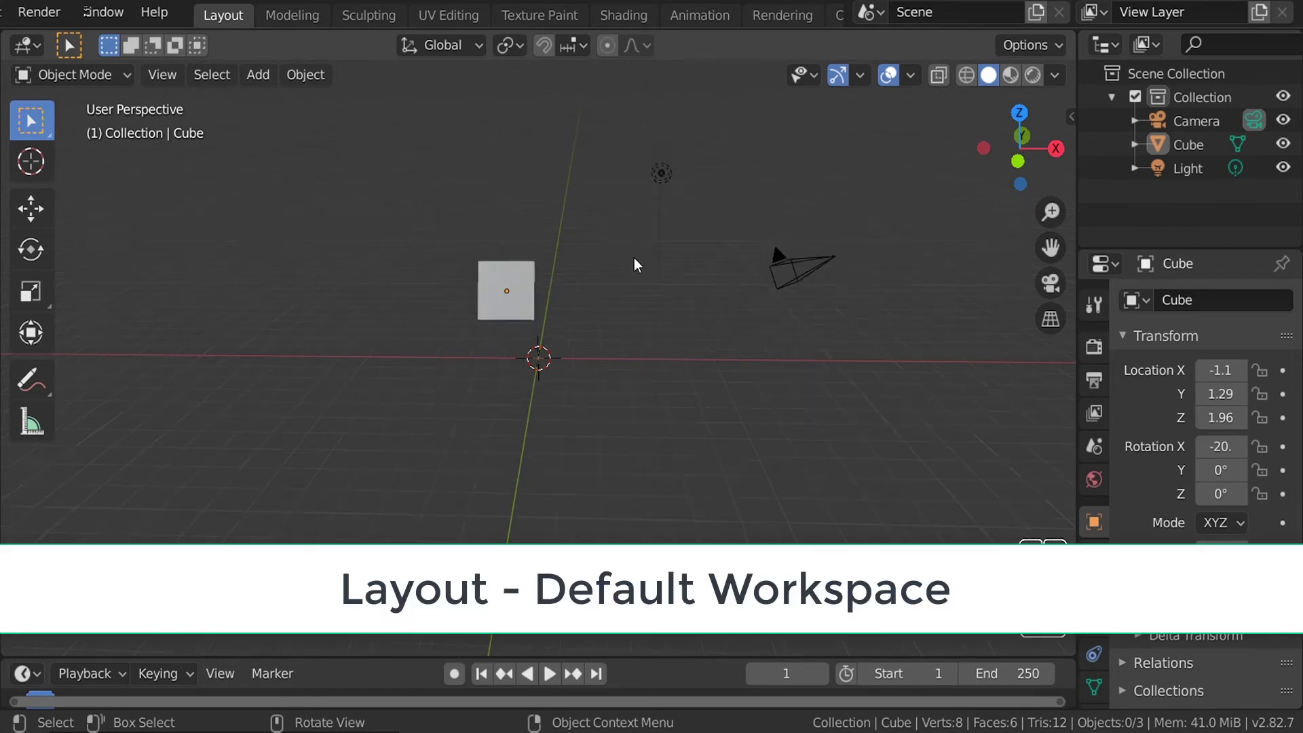
{"action": "middle_click_drag", "start_coordinate": [633, 265], "coordinate": [611, 332]}
{"action": "middle_click_drag", "start_coordinate": [562, 267], "coordinate": [662, 359]}
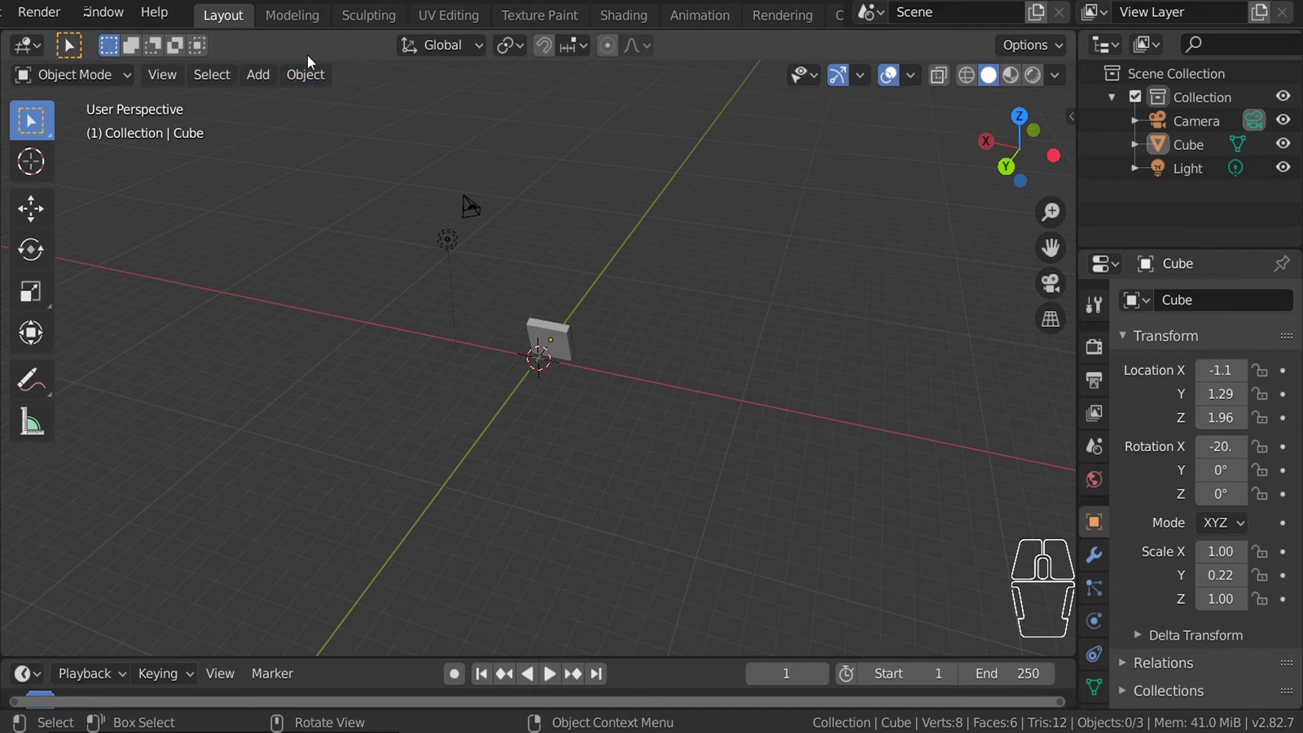
Switch to the Modeling workspace and examine the cube in Edit Mode from several angles.
{"action": "left_click", "coordinate": [306, 20]}
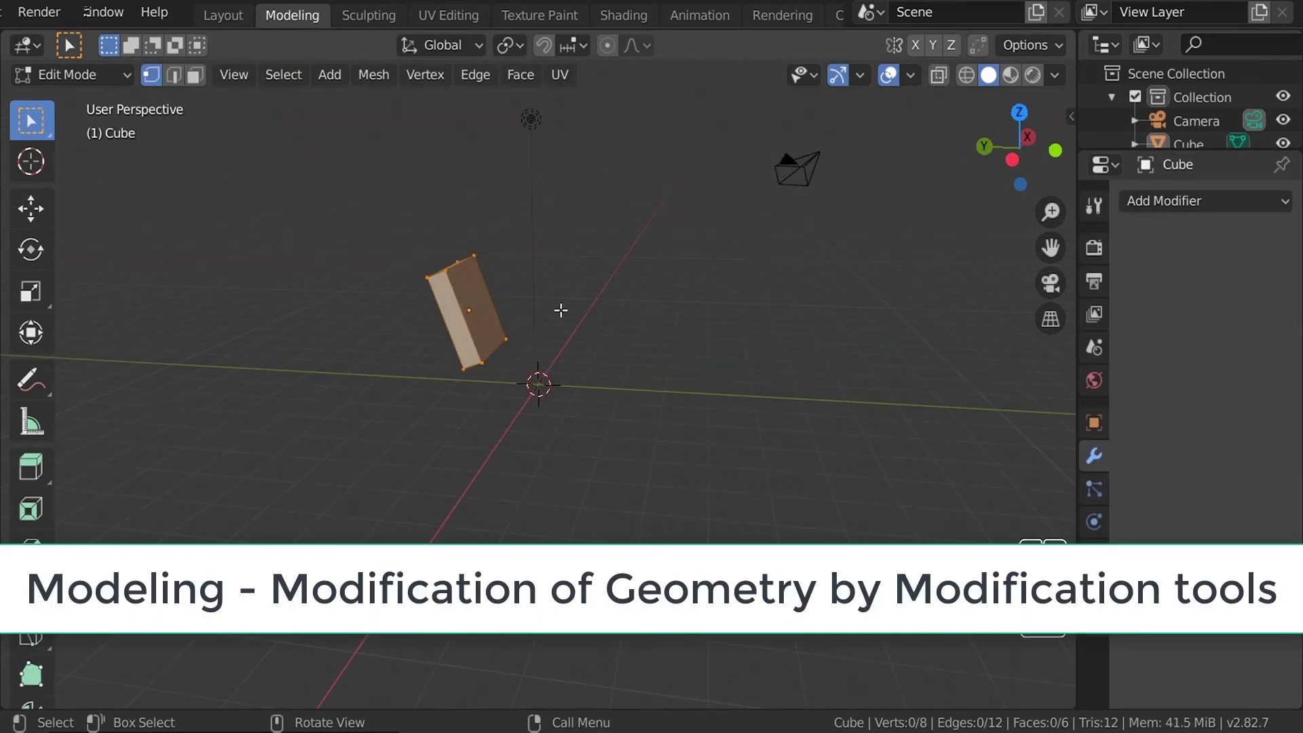
{"action": "middle_click_drag", "start_coordinate": [628, 286], "coordinate": [486, 324]}
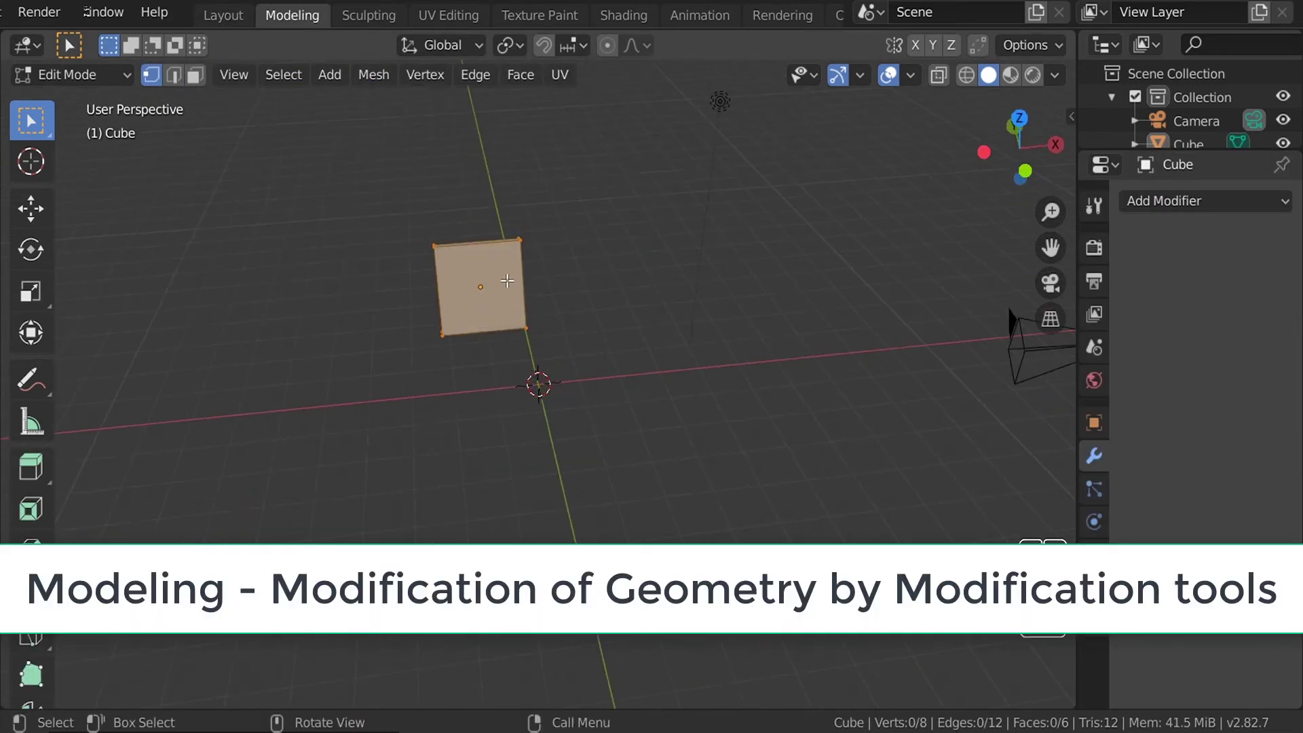
{"action": "middle_click_drag", "start_coordinate": [507, 281], "coordinate": [465, 300]}
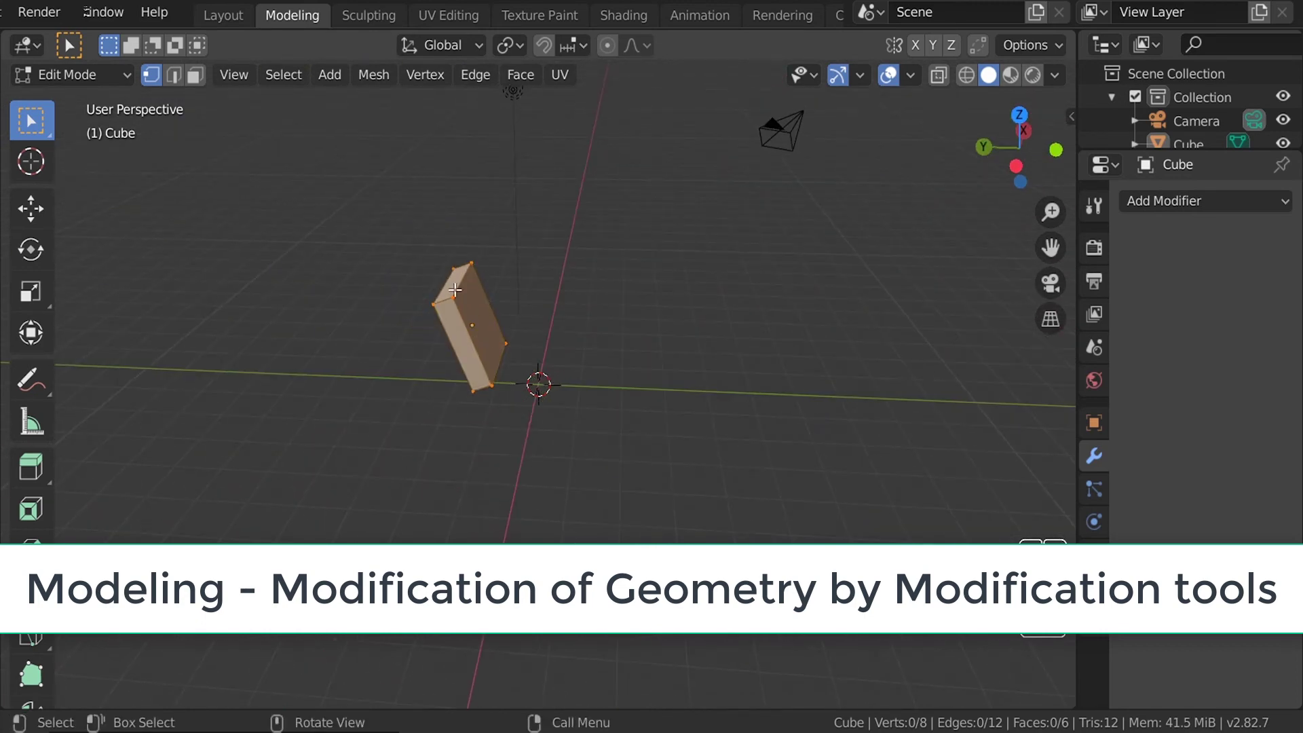
{"action": "middle_click_drag", "start_coordinate": [414, 252], "coordinate": [140, 160]}
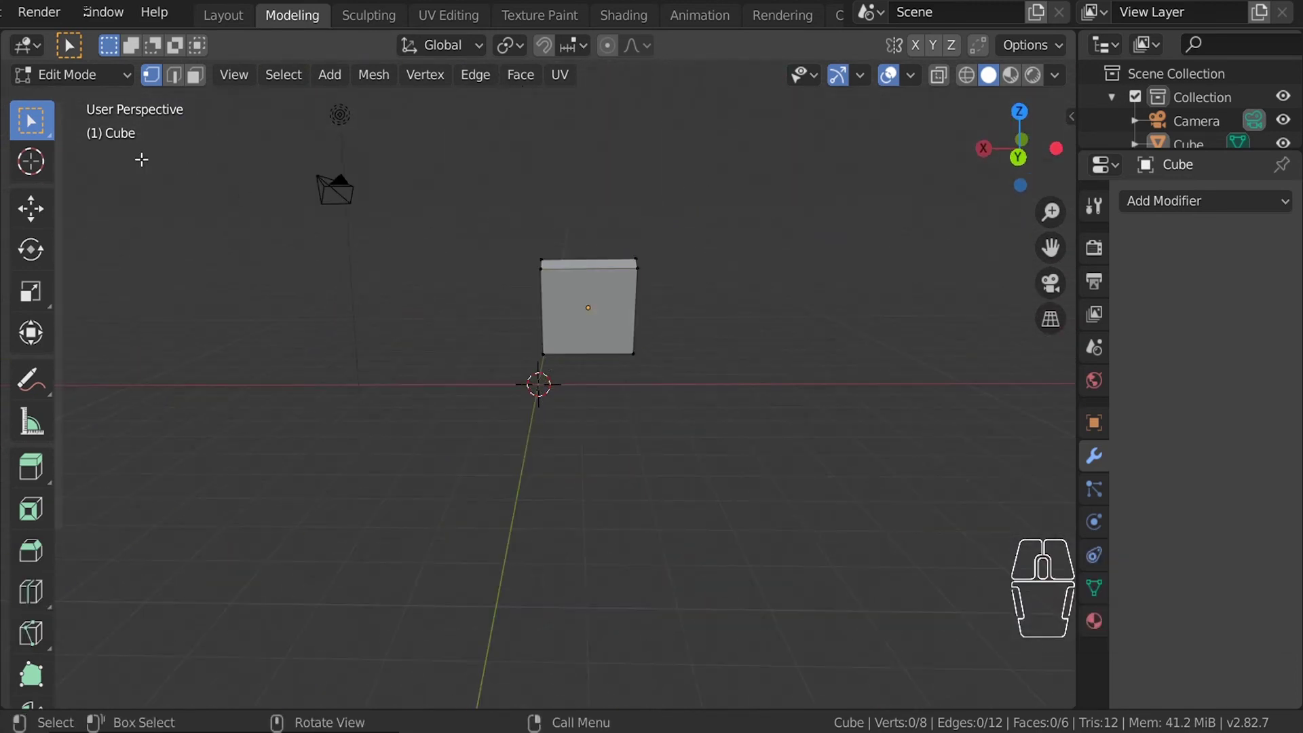
{"action": "left_click", "coordinate": [76, 72]}
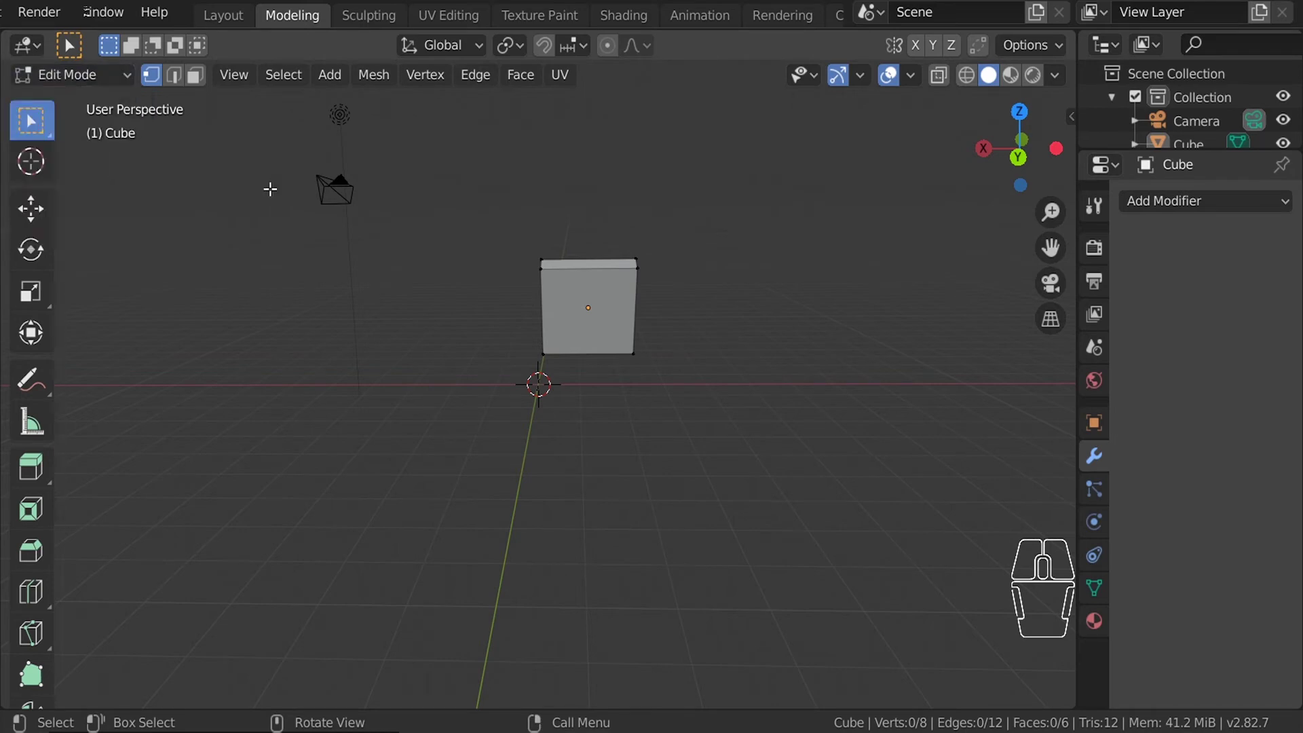
{"action": "middle_click_drag", "start_coordinate": [271, 186], "coordinate": [544, 289]}
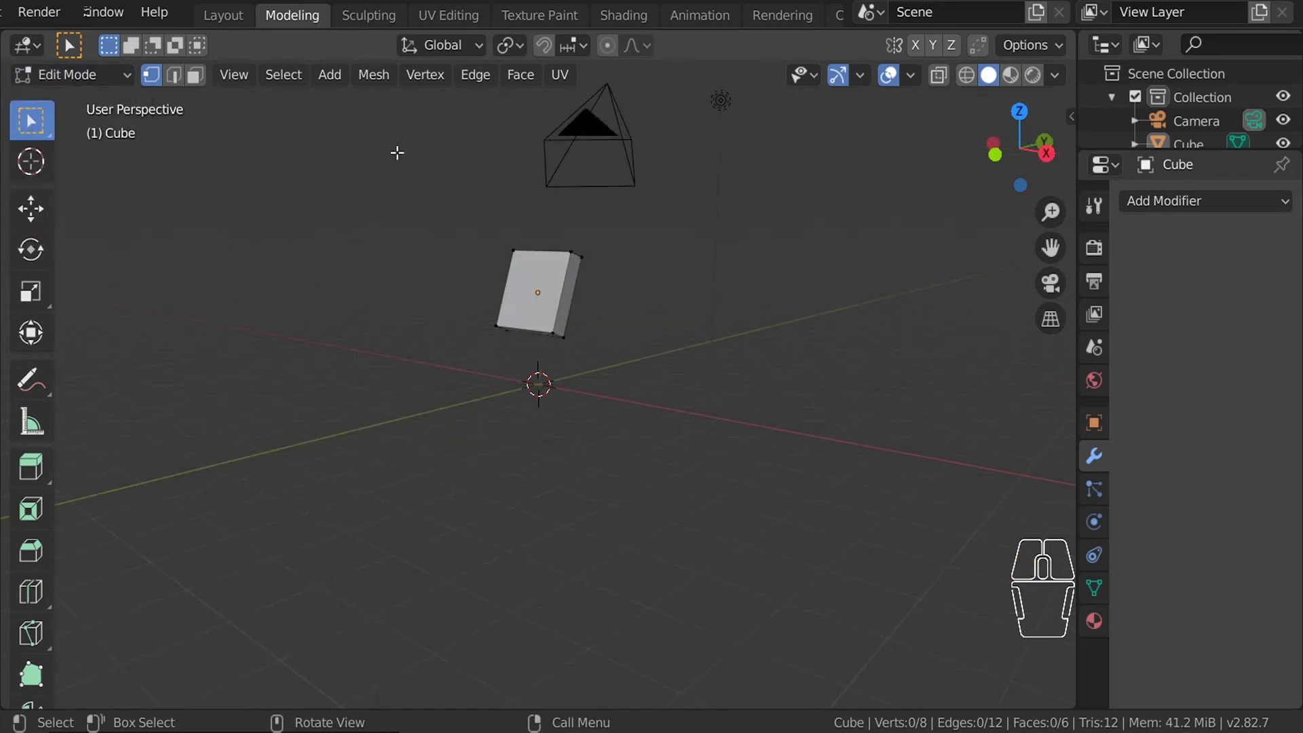
{"action": "middle_click_drag", "start_coordinate": [406, 235], "coordinate": [528, 155]}
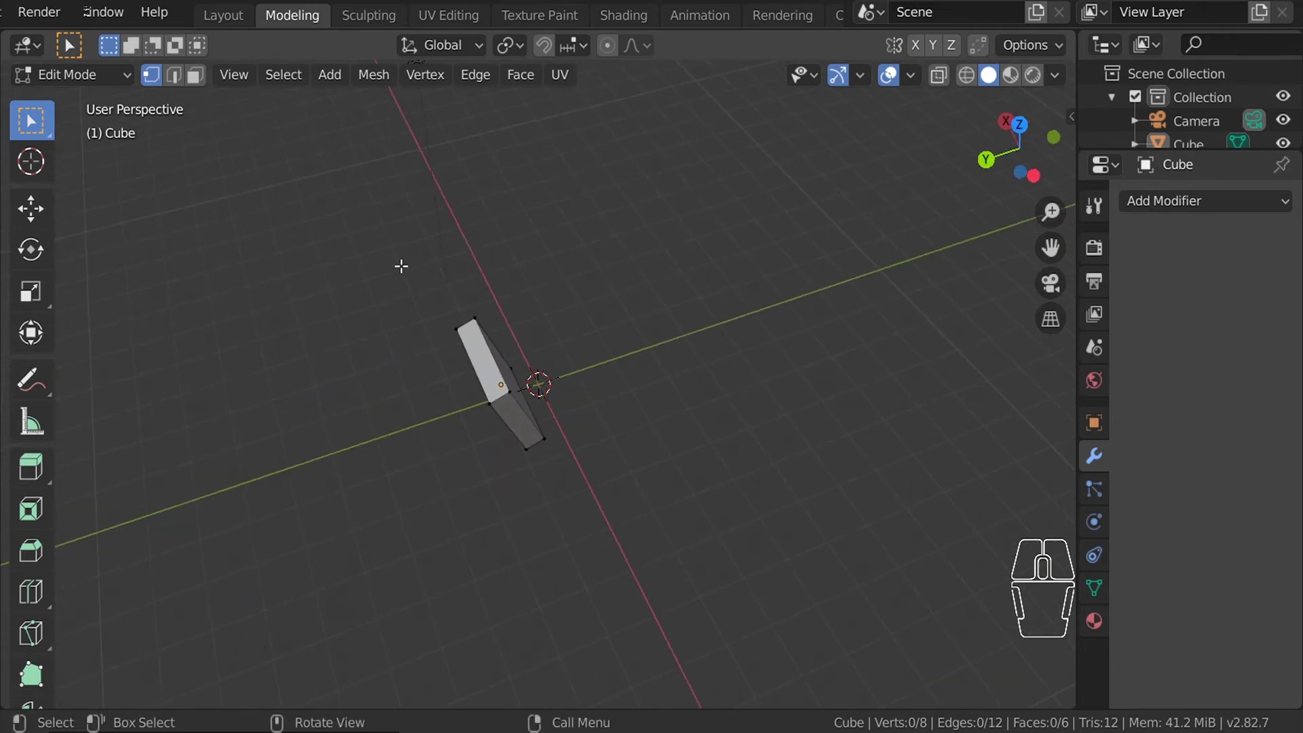
{"action": "middle_click_drag", "start_coordinate": [401, 266], "coordinate": [624, 321]}
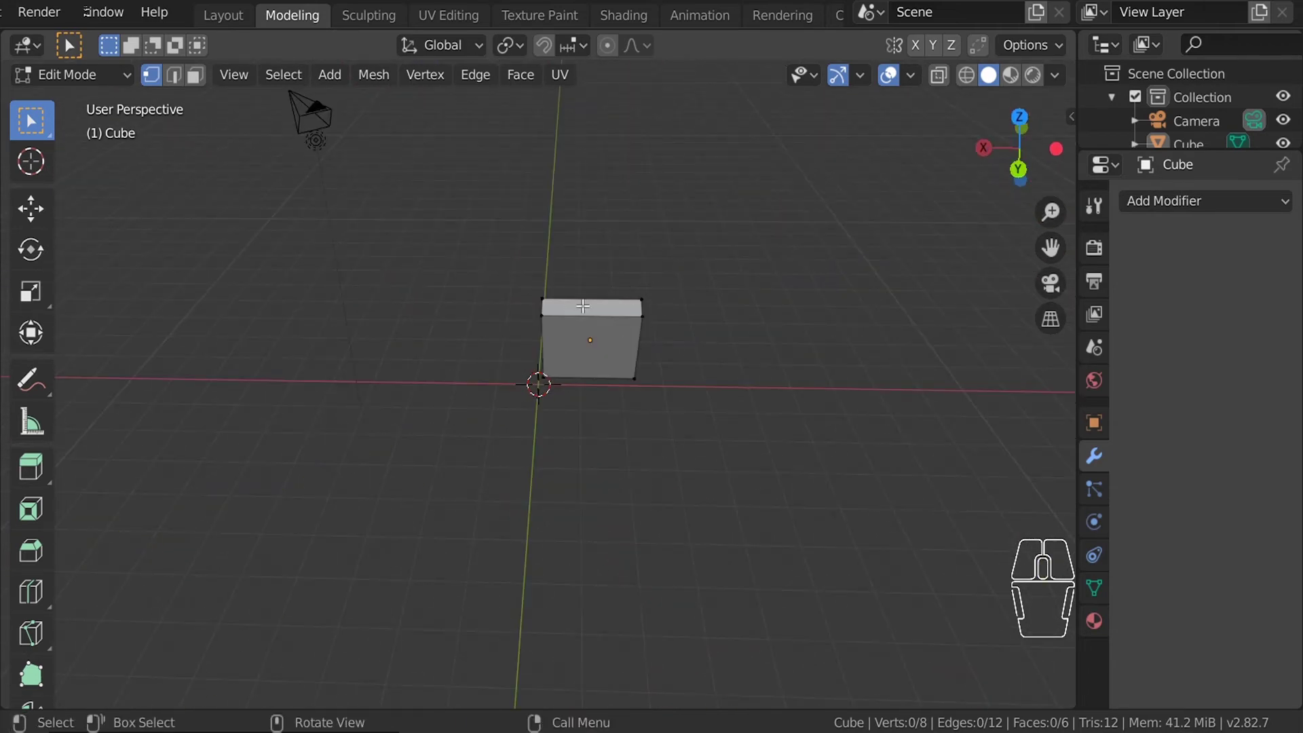
Switch to the Sculpting workspace, browse its sculpt brushes and inspect the cube from different sides.
{"action": "left_click", "coordinate": [368, 14]}
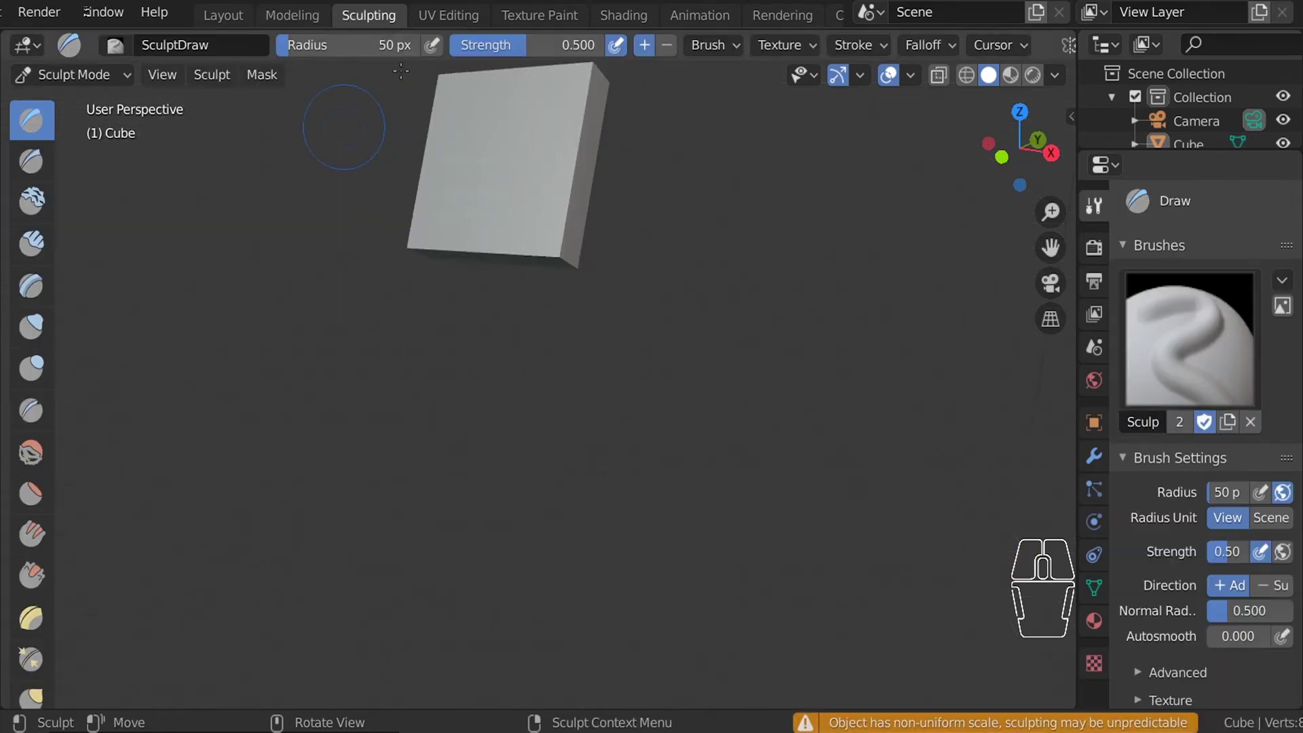
{"action": "middle_click_drag", "start_coordinate": [588, 157], "coordinate": [258, 242]}
{"action": "middle_click_drag", "start_coordinate": [707, 325], "coordinate": [279, 256]}
{"action": "scroll", "coordinate": [41, 325], "scroll_direction": "down", "scroll_amount": 7}
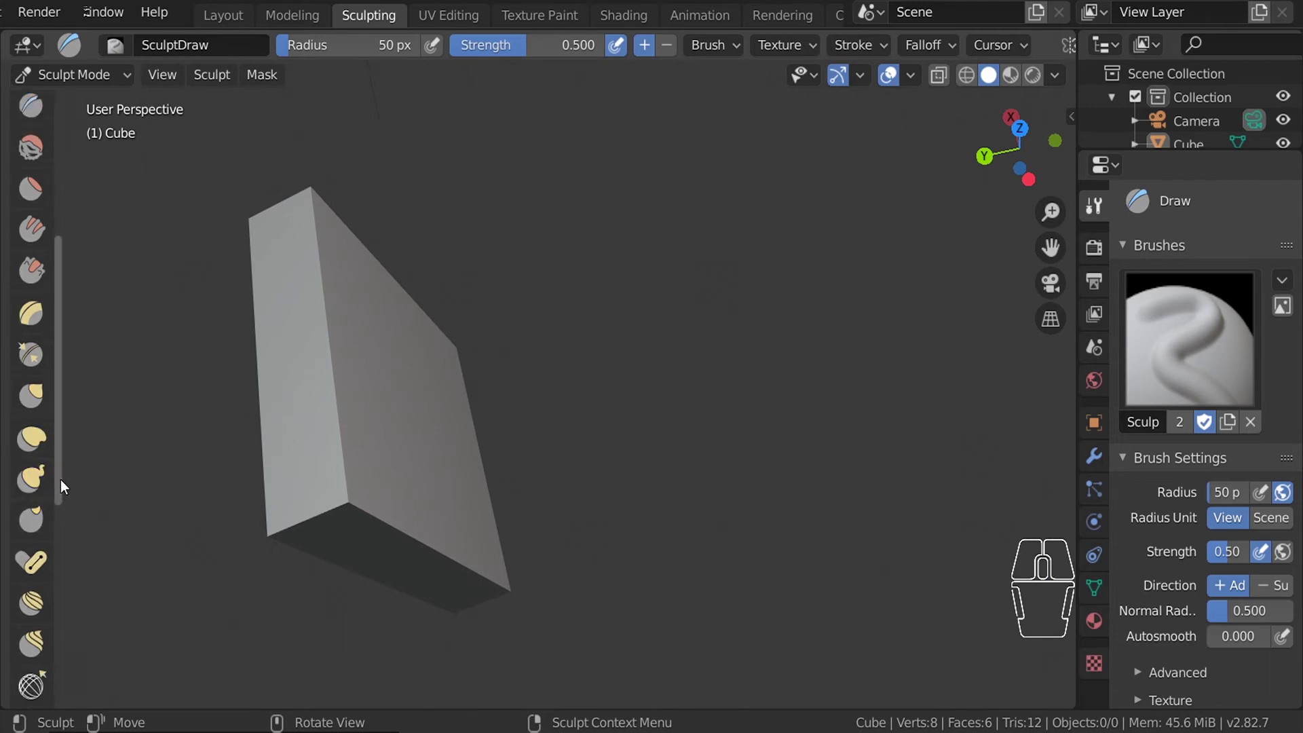
{"action": "left_click_drag", "start_coordinate": [60, 479], "coordinate": [52, 319]}
{"action": "middle_click_drag", "start_coordinate": [232, 387], "coordinate": [864, 504]}
{"action": "mouse_move", "coordinate": [546, 569]}
{"action": "middle_mouse_down"}
{"action": "mouse_move", "coordinate": [672, 451]}
{"action": "mouse_move", "coordinate": [757, 541]}
{"action": "mouse_move", "coordinate": [544, 392]}
{"action": "middle_mouse_up"}
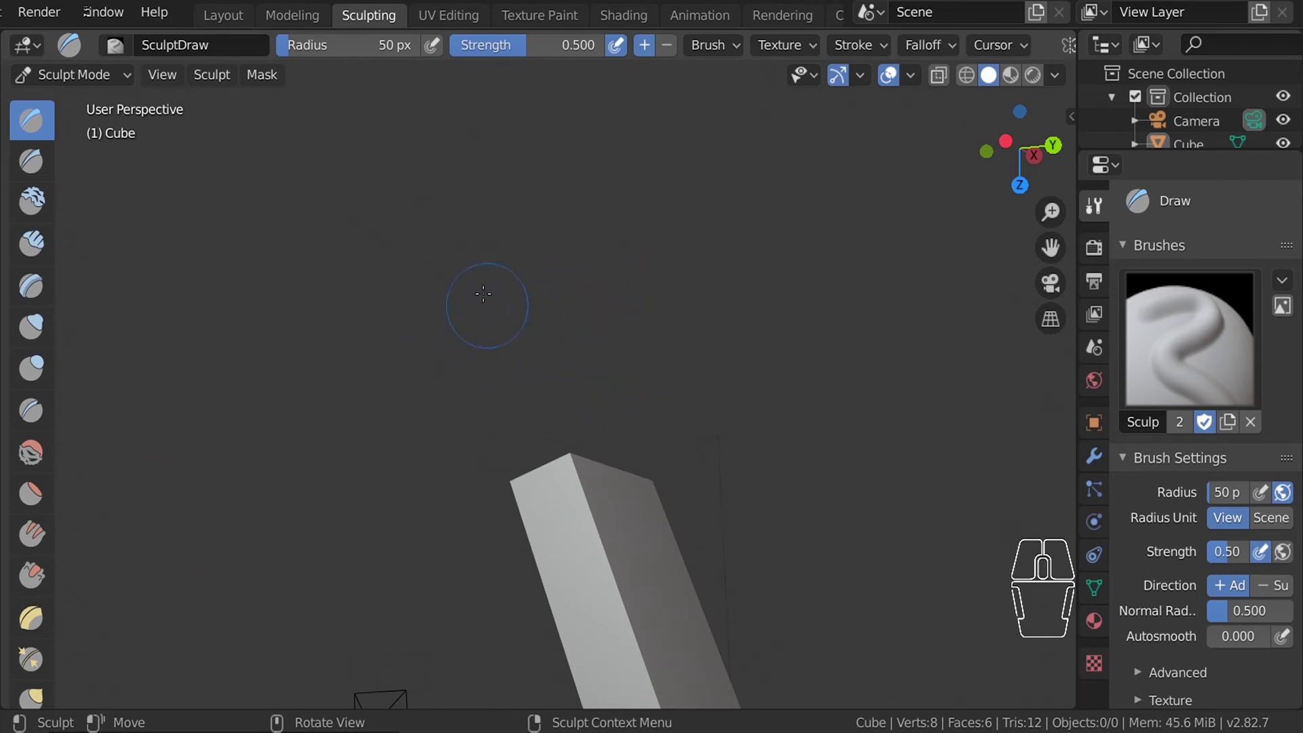
{"action": "mouse_move", "coordinate": [600, 436]}
{"action": "middle_mouse_down"}
{"action": "mouse_move", "coordinate": [570, 400]}
{"action": "mouse_move", "coordinate": [607, 427]}
{"action": "middle_mouse_up"}
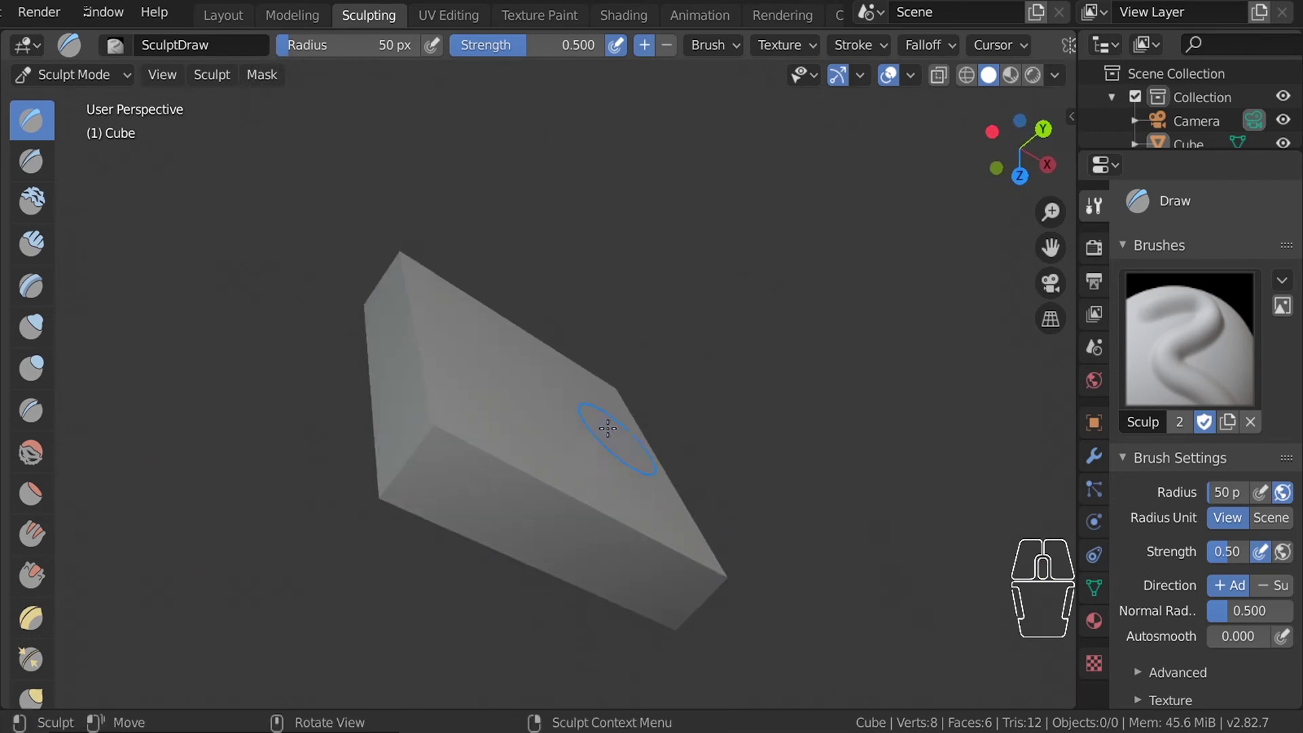
{"action": "middle_click_drag", "start_coordinate": [508, 450], "coordinate": [622, 503]}
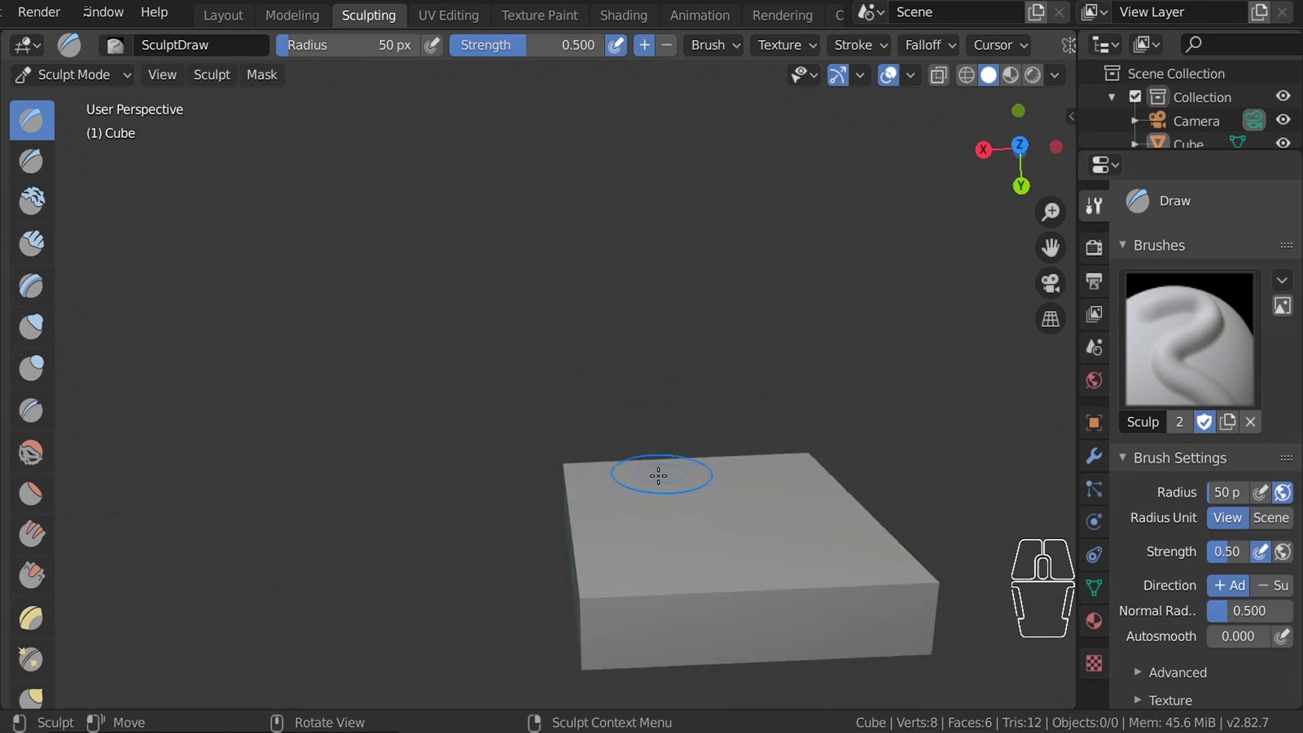
Switch to the UV Editing workspace and select all of the cube's geometry to display its UV layout.
{"action": "left_click", "coordinate": [452, 17]}
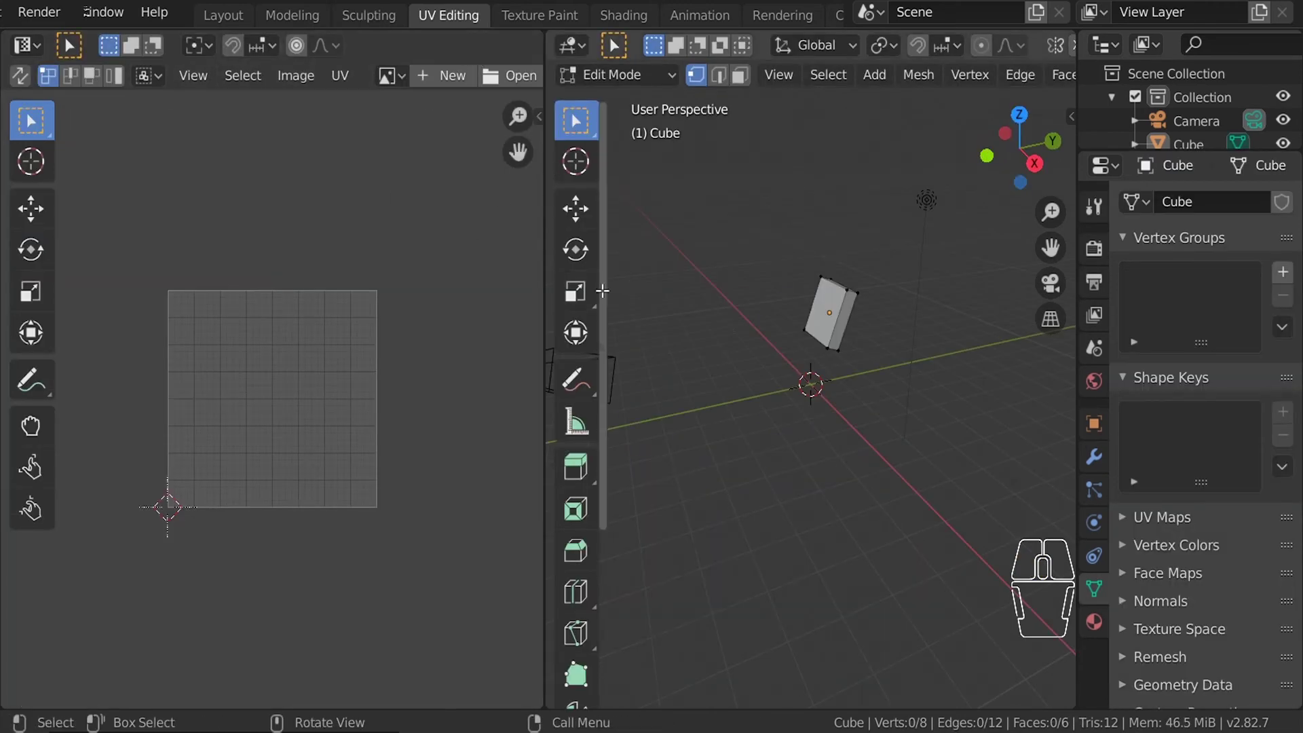
{"action": "middle_click_drag", "start_coordinate": [750, 381], "coordinate": [902, 237]}
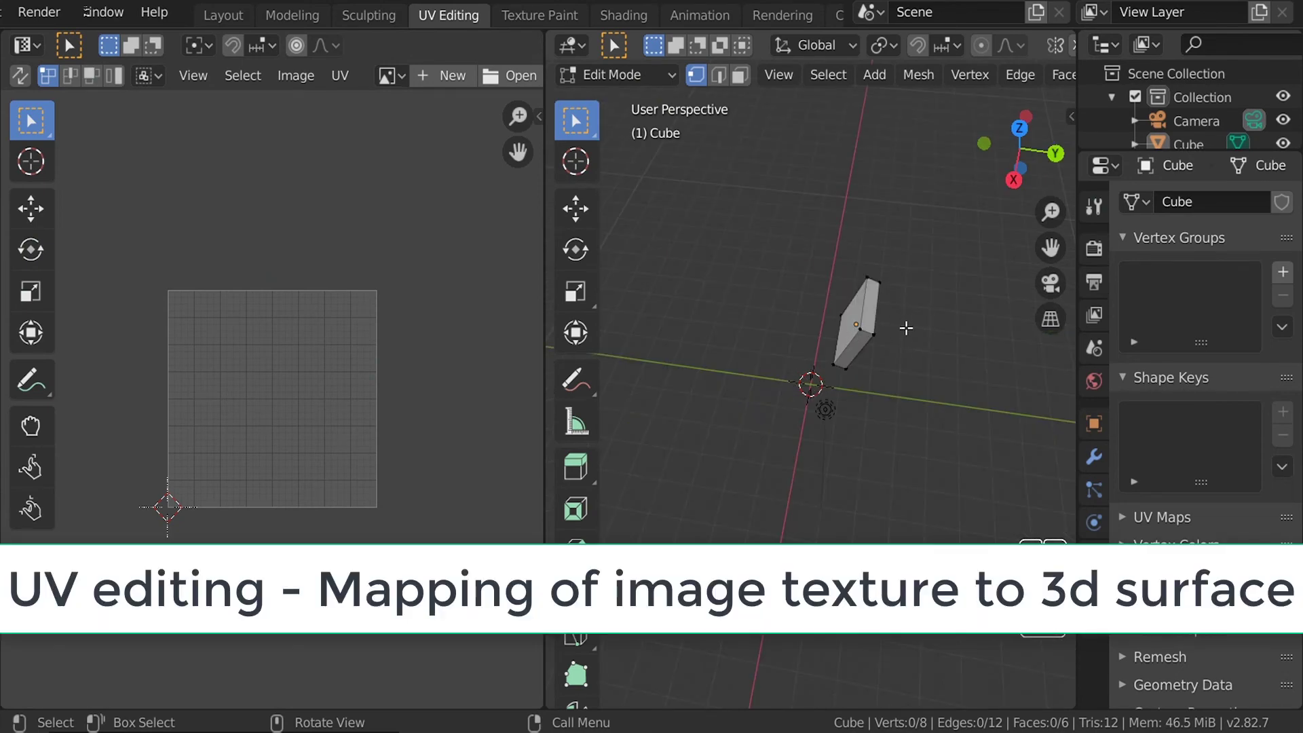
{"action": "scroll", "coordinate": [905, 327], "scroll_direction": "up", "scroll_amount": 5}
{"action": "middle_click_drag", "start_coordinate": [906, 328], "coordinate": [611, 353]}
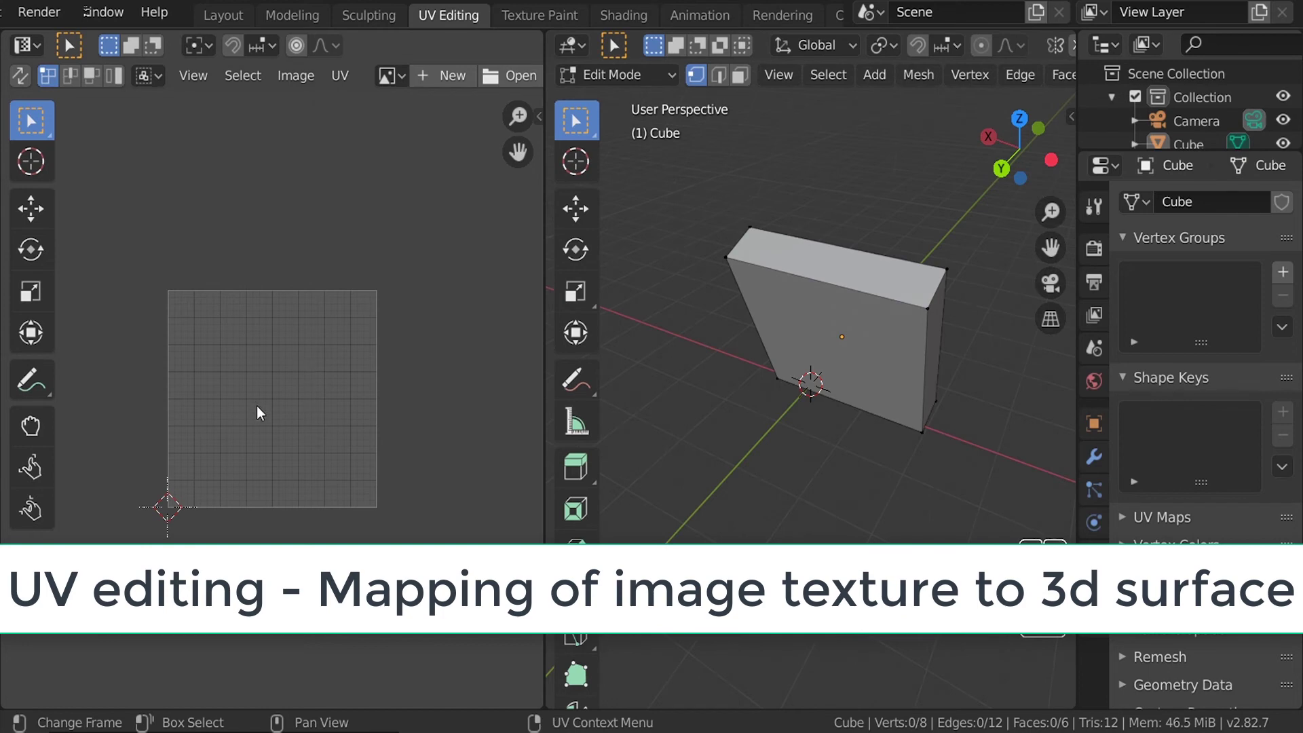
{"action": "middle_click_drag", "start_coordinate": [906, 352], "coordinate": [907, 317]}
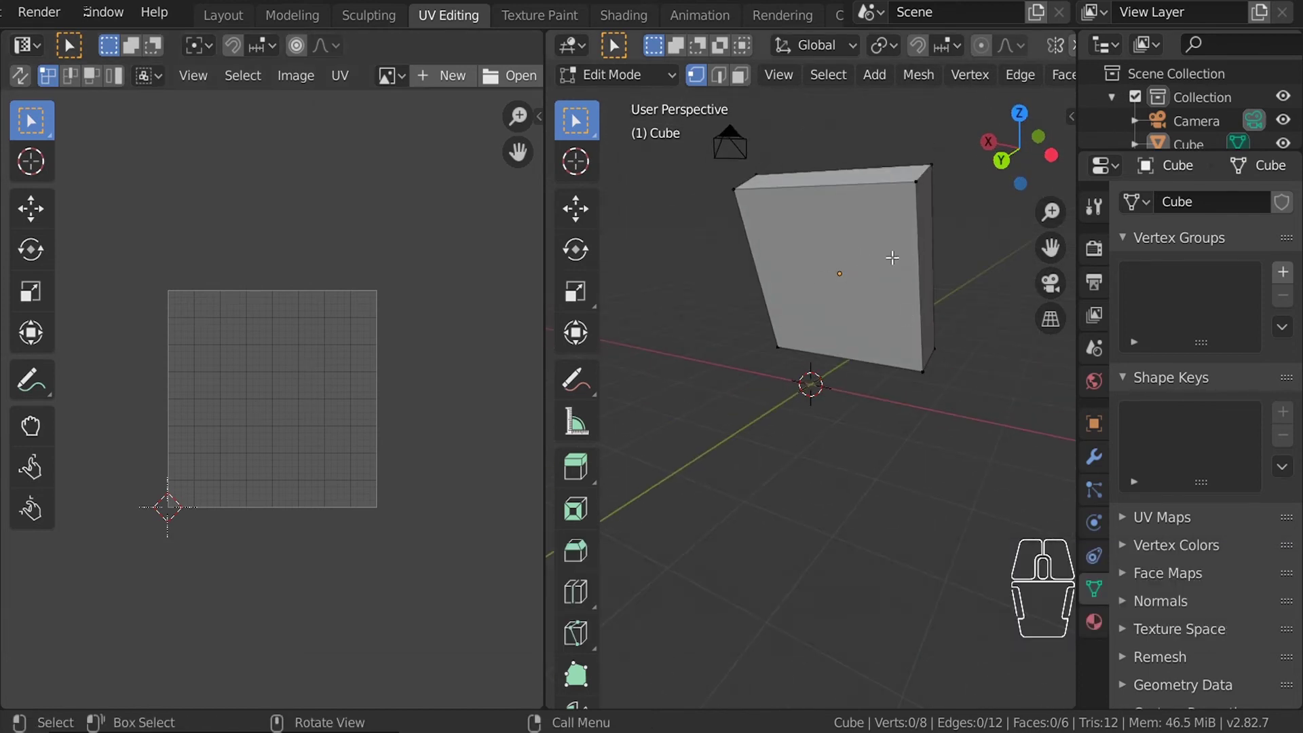
{"action": "key", "text": "a"}
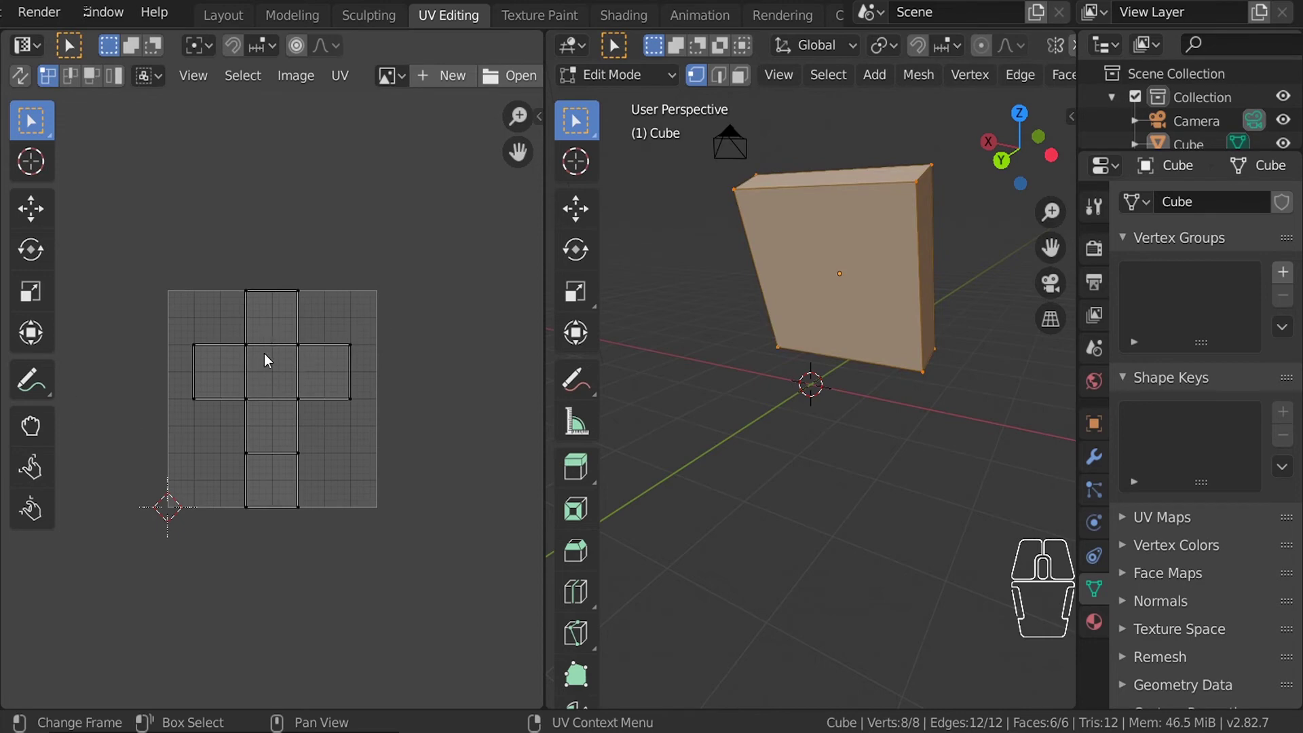
Inspect the cube's unwrapped UV layout both as a whole and close up.
{"action": "scroll", "coordinate": [266, 381], "scroll_direction": "down", "scroll_amount": 2}
{"action": "key", "text": "Home"}
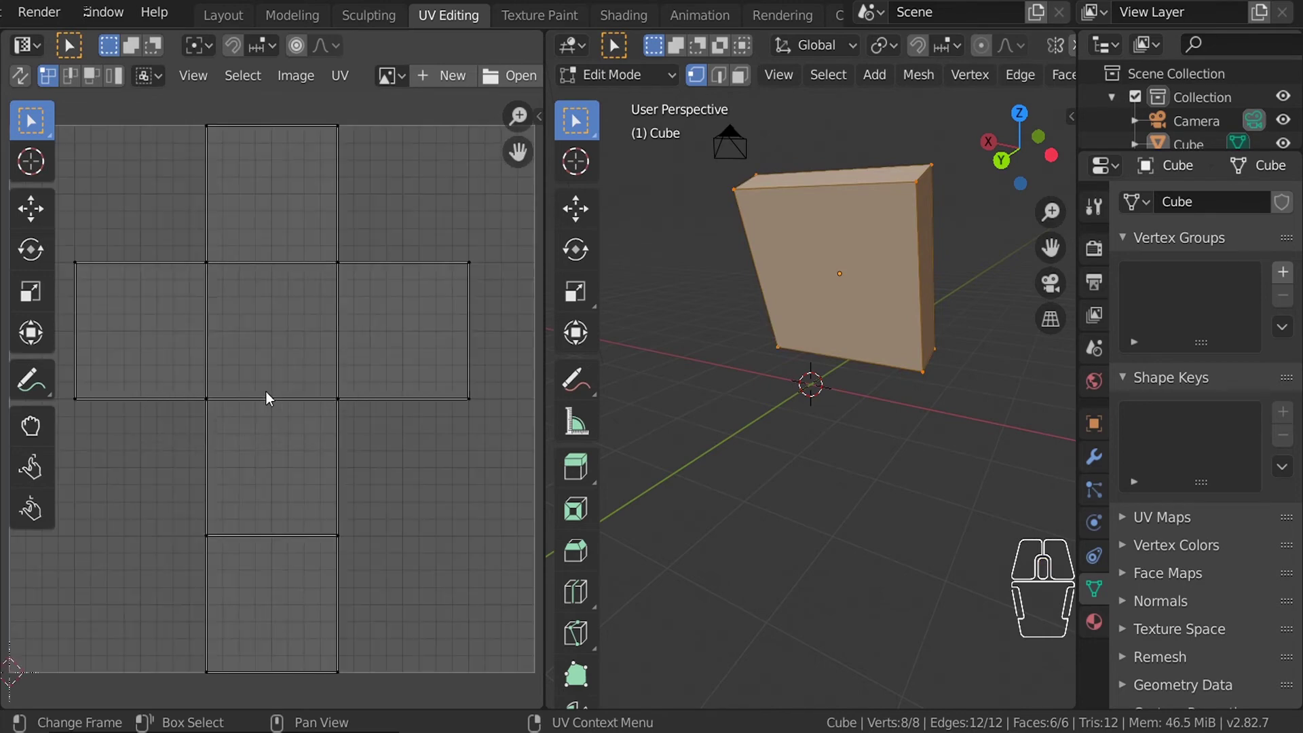
{"action": "scroll", "coordinate": [262, 384], "scroll_direction": "up", "scroll_amount": 1}
{"action": "key", "text": "Home"}
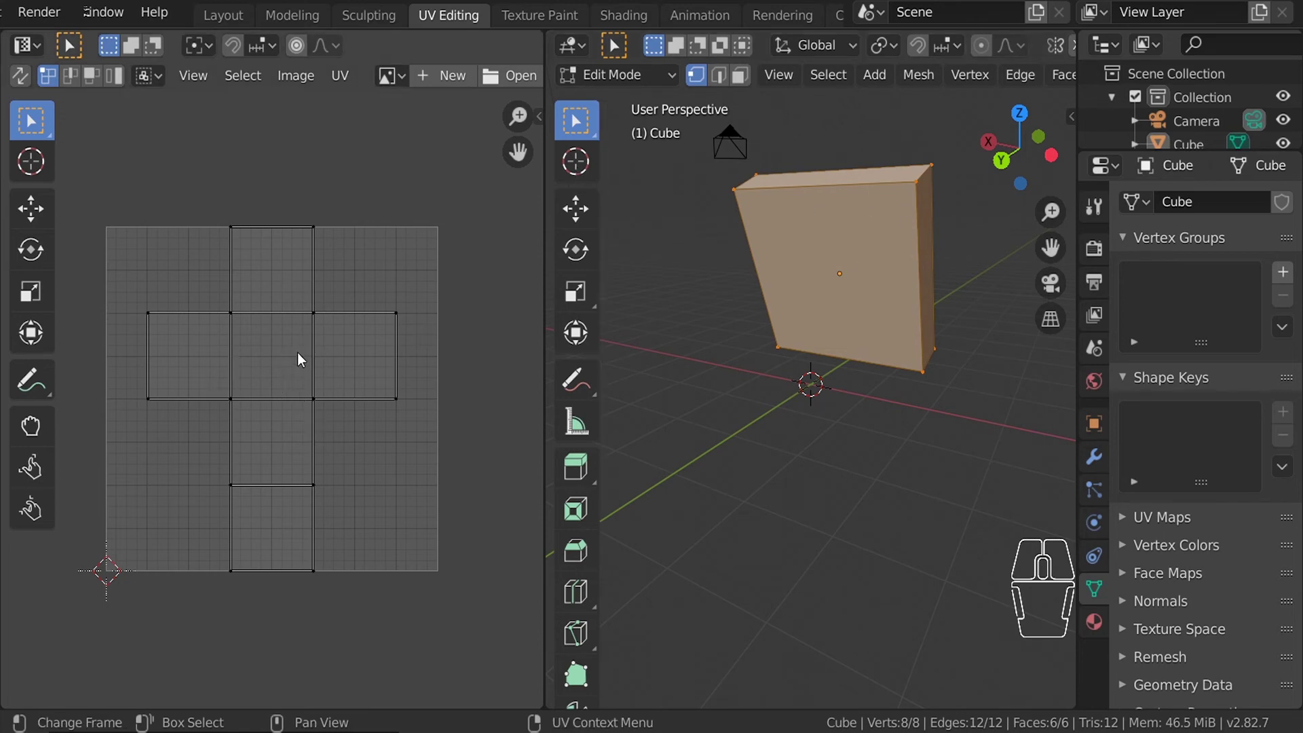
Switch to the Texture Paint workspace and try to paint on the cube while it has no texture.
{"action": "left_click", "coordinate": [527, 16]}
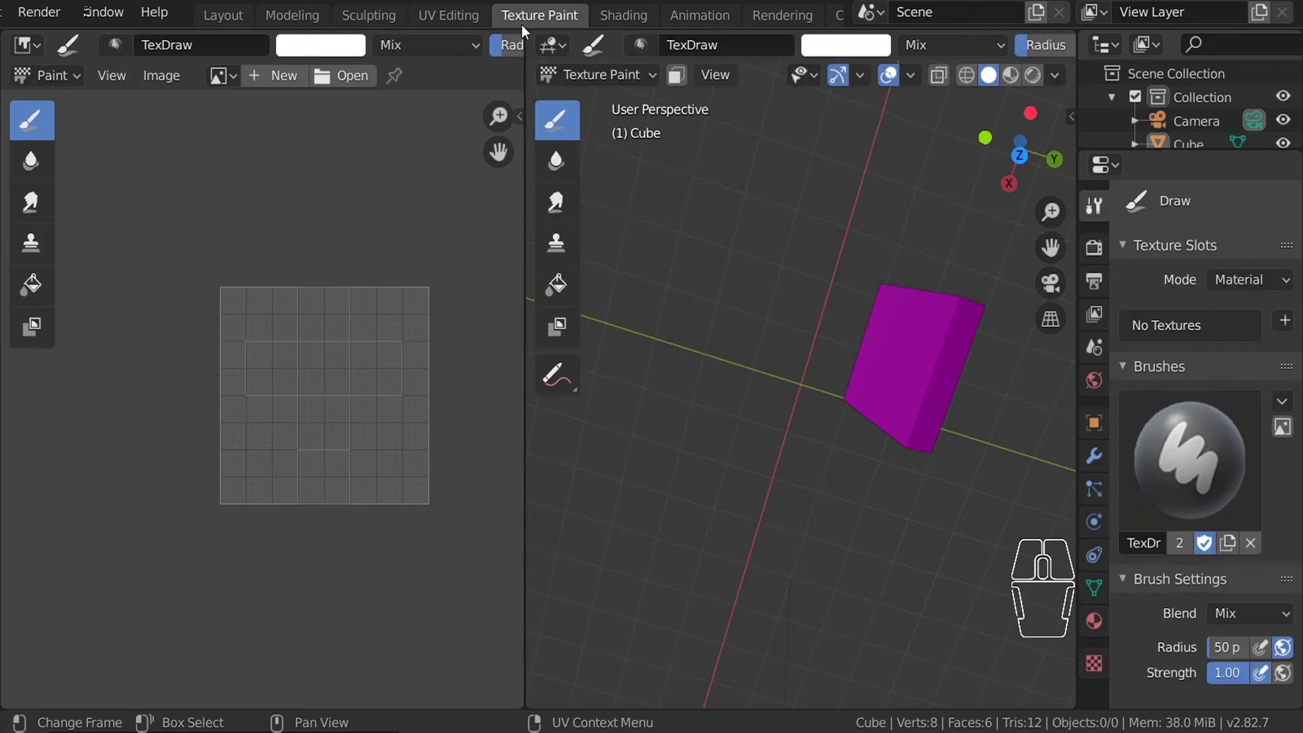
{"action": "scroll", "coordinate": [947, 373], "scroll_direction": "down", "scroll_amount": 4}
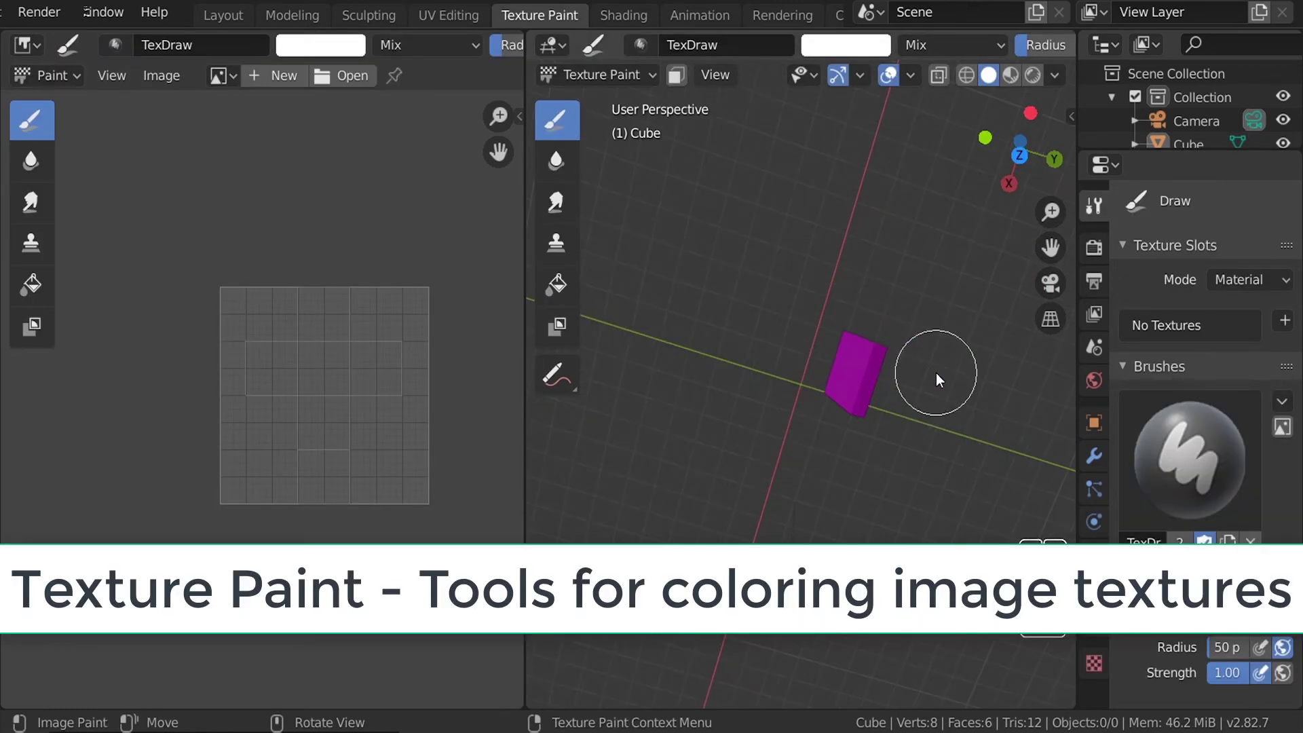
{"action": "middle_click_drag", "start_coordinate": [937, 378], "coordinate": [847, 209]}
{"action": "scroll", "coordinate": [878, 271], "scroll_direction": "up", "scroll_amount": 5}
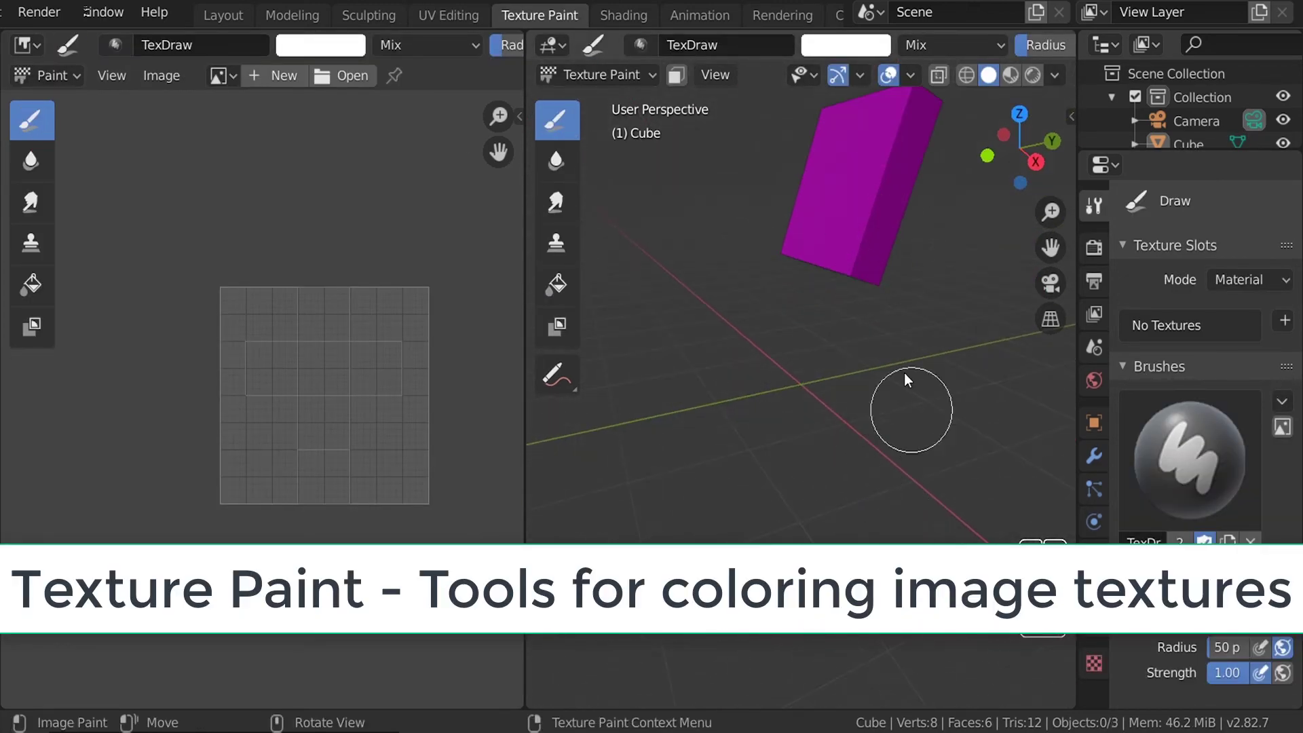
{"action": "left_click", "coordinate": [861, 215]}
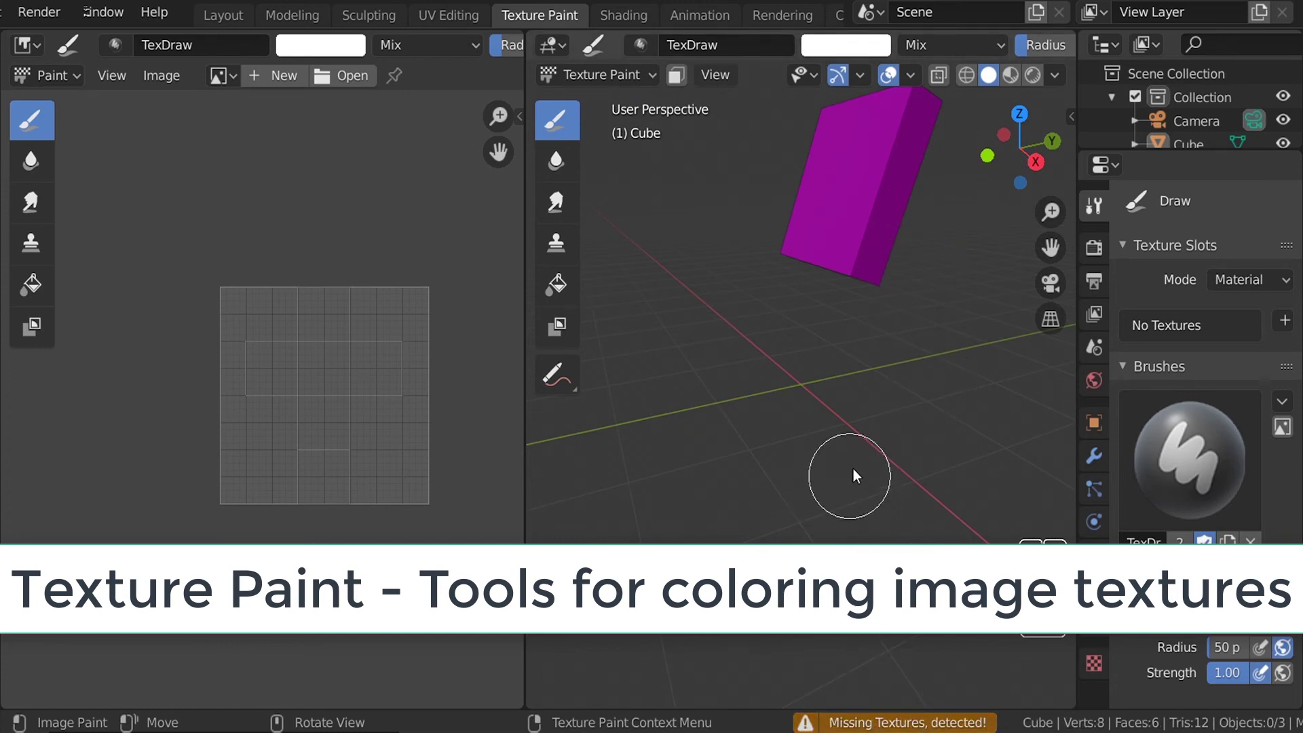
{"action": "middle_click_drag", "start_coordinate": [866, 195], "coordinate": [651, 238]}
{"action": "scroll", "coordinate": [770, 312], "scroll_direction": "down", "scroll_amount": 6}
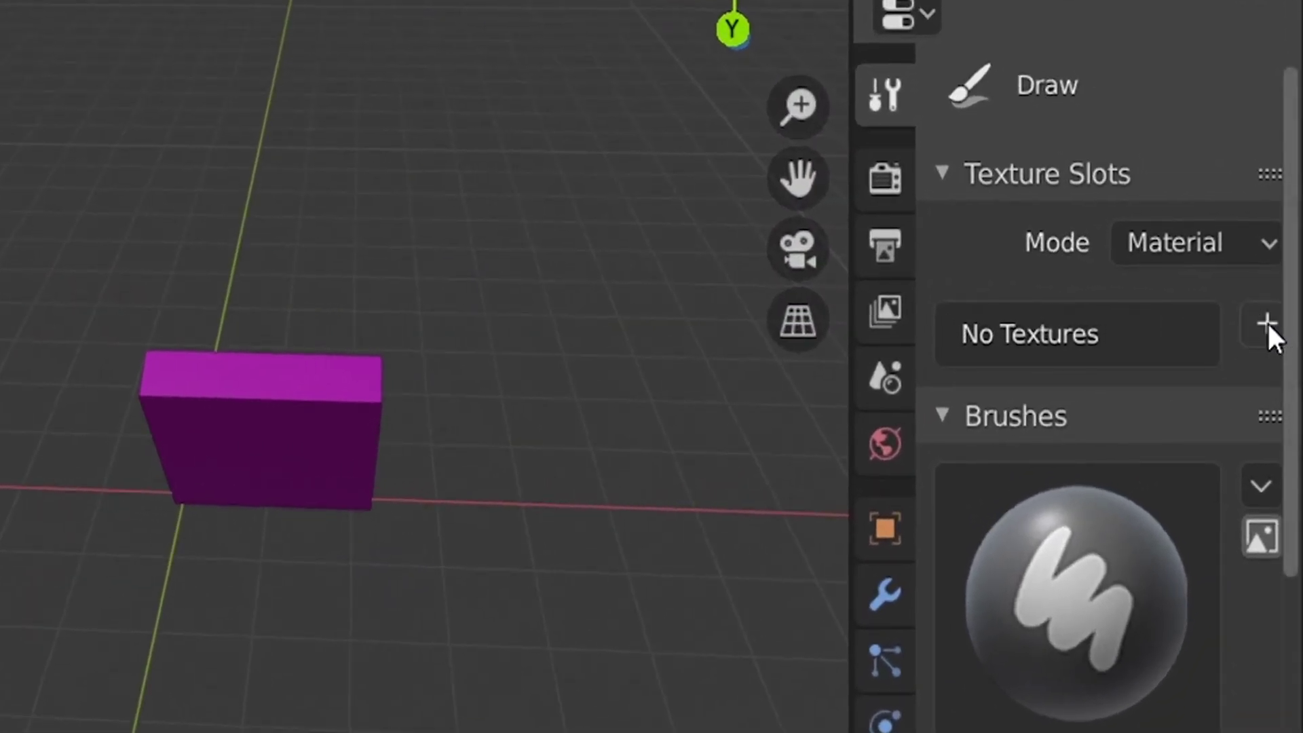
Add a Base Color texture slot to the cube's material with the default image settings.
{"action": "left_click", "coordinate": [1268, 323]}
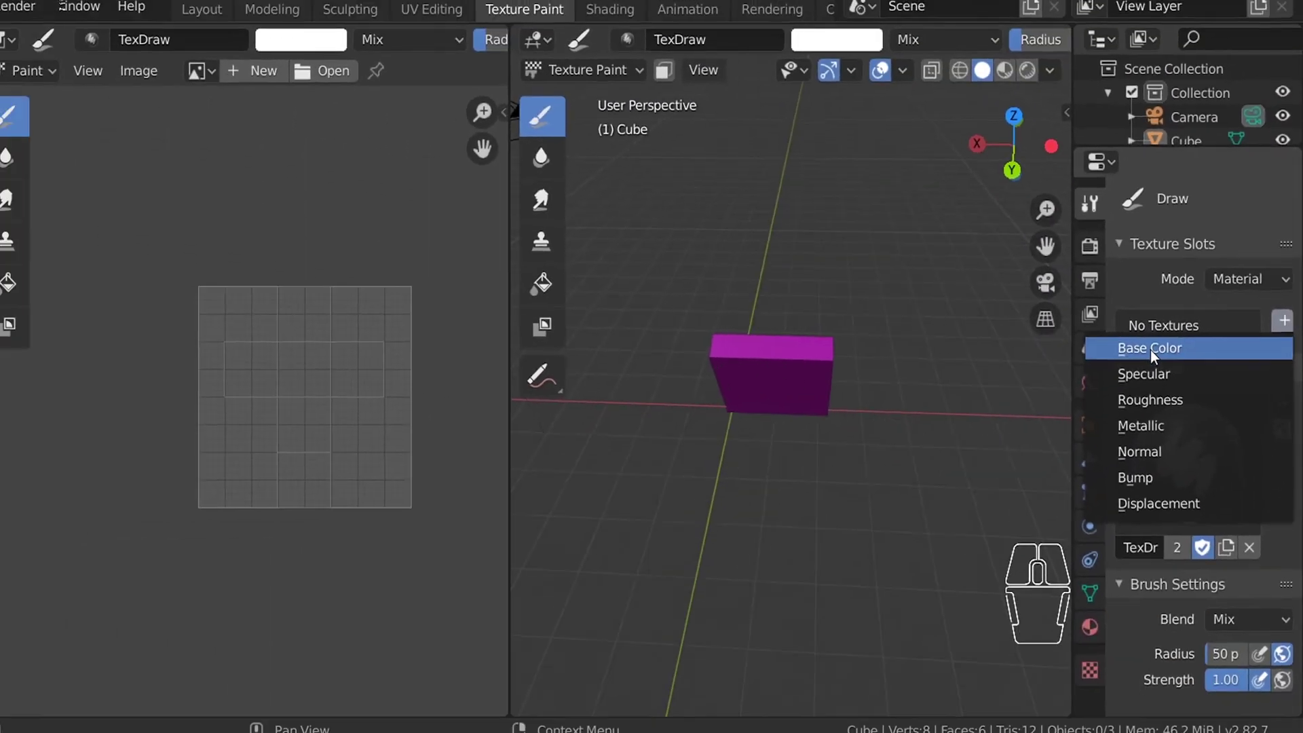
{"action": "left_click", "coordinate": [1150, 349]}
{"action": "left_click", "coordinate": [1164, 524]}
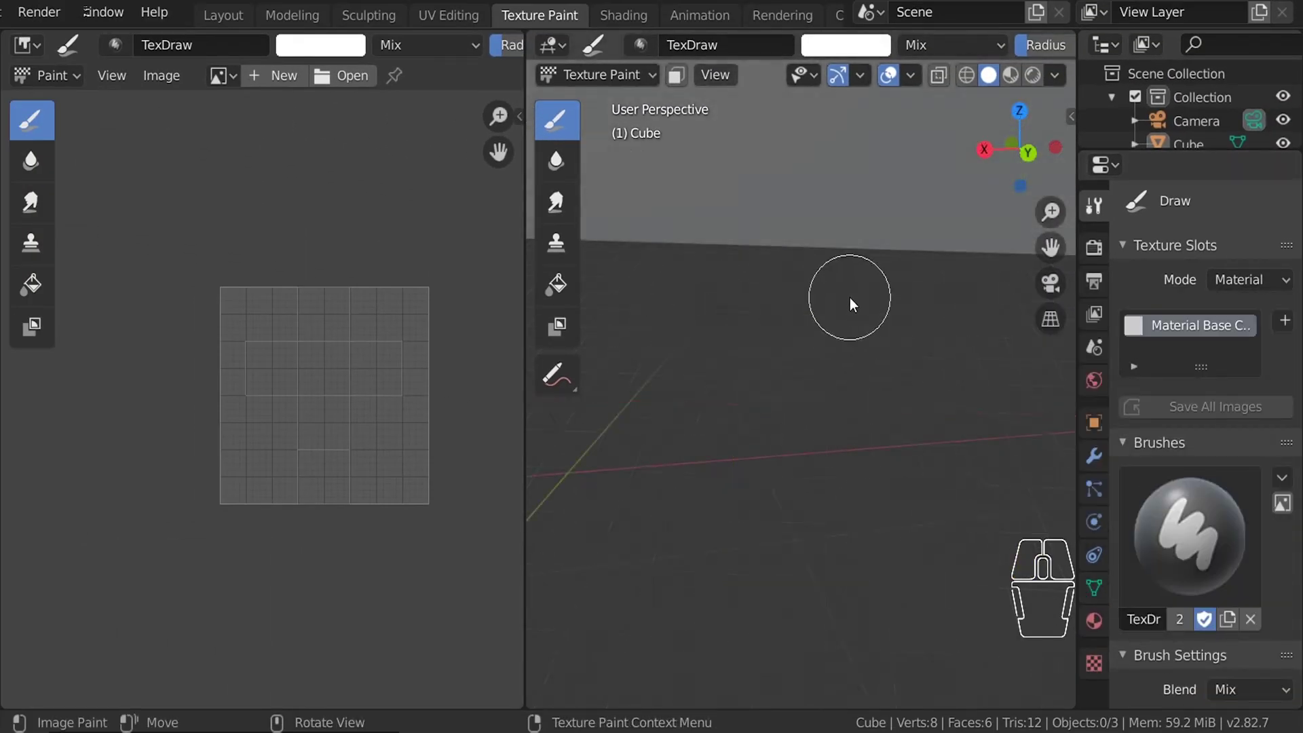
Paint white strokes with the TexDraw brush on the cube's large face.
{"action": "scroll", "coordinate": [850, 299], "scroll_direction": "down", "scroll_amount": 4}
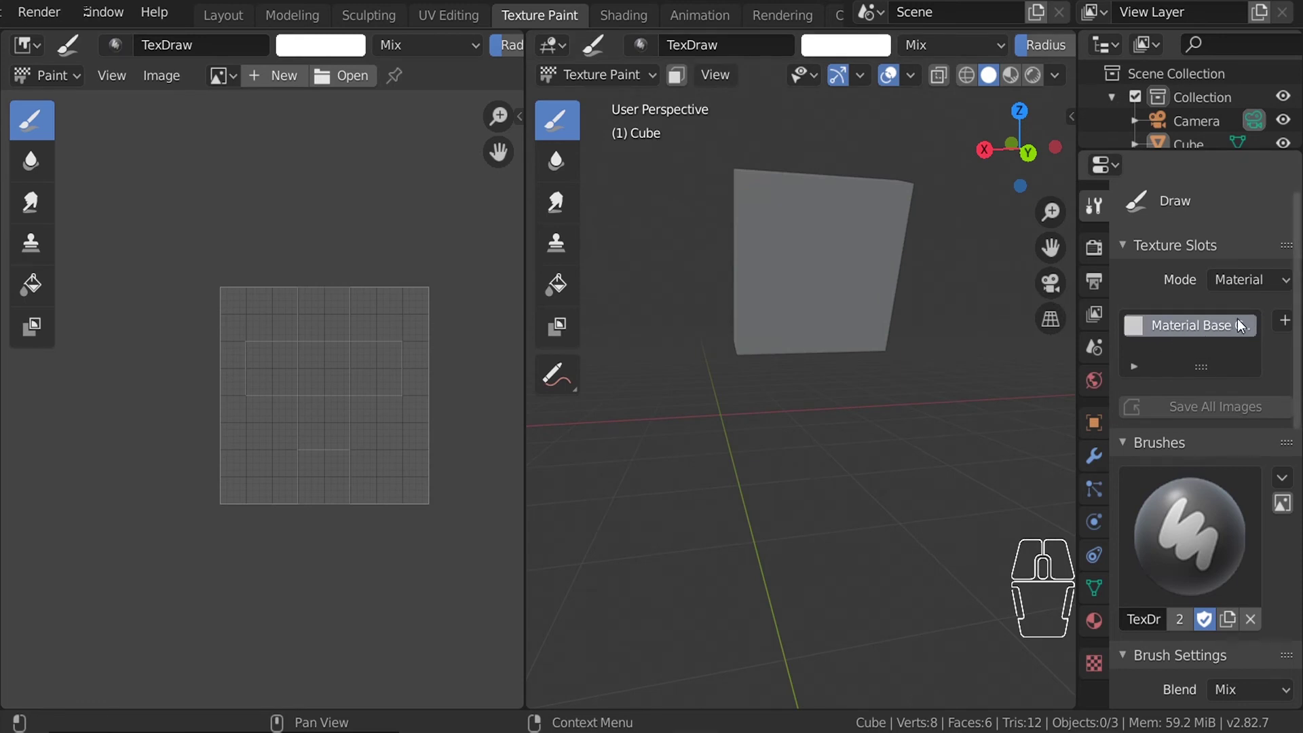
{"action": "left_click", "coordinate": [794, 250]}
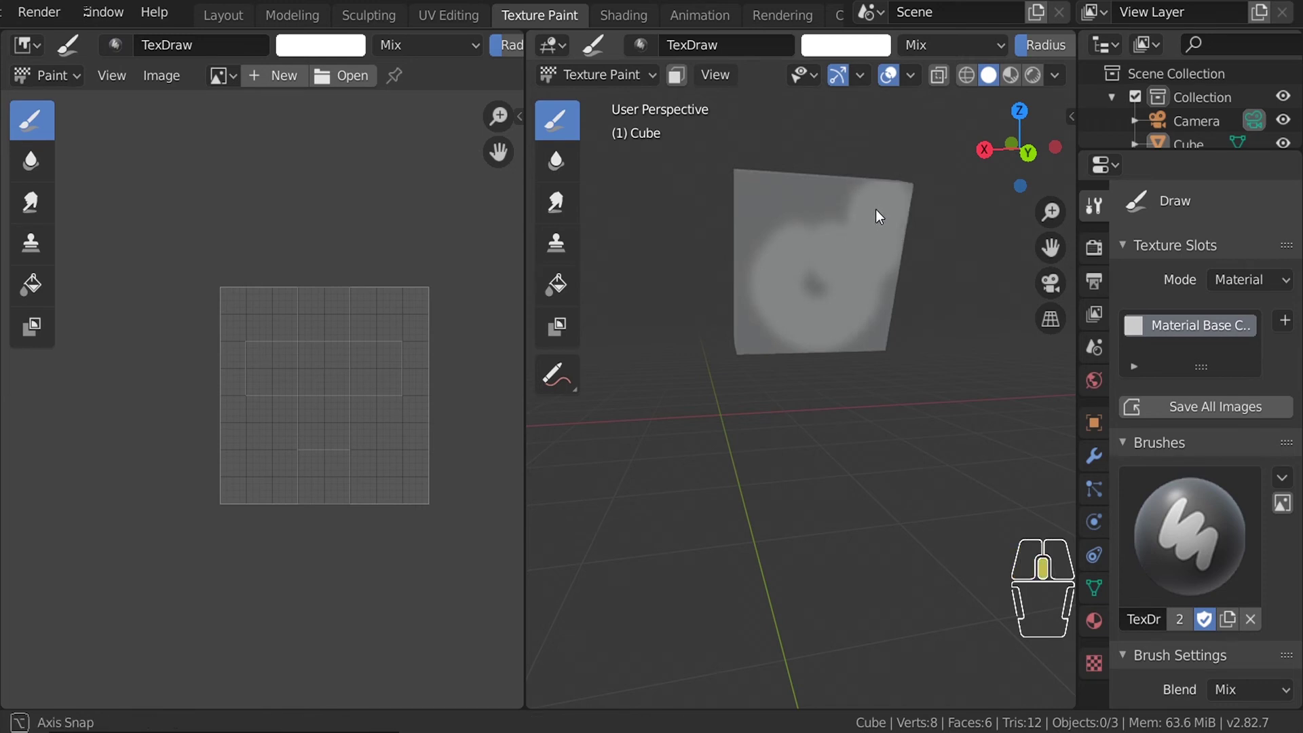
{"action": "middle_click_drag", "start_coordinate": [876, 212], "coordinate": [867, 407]}
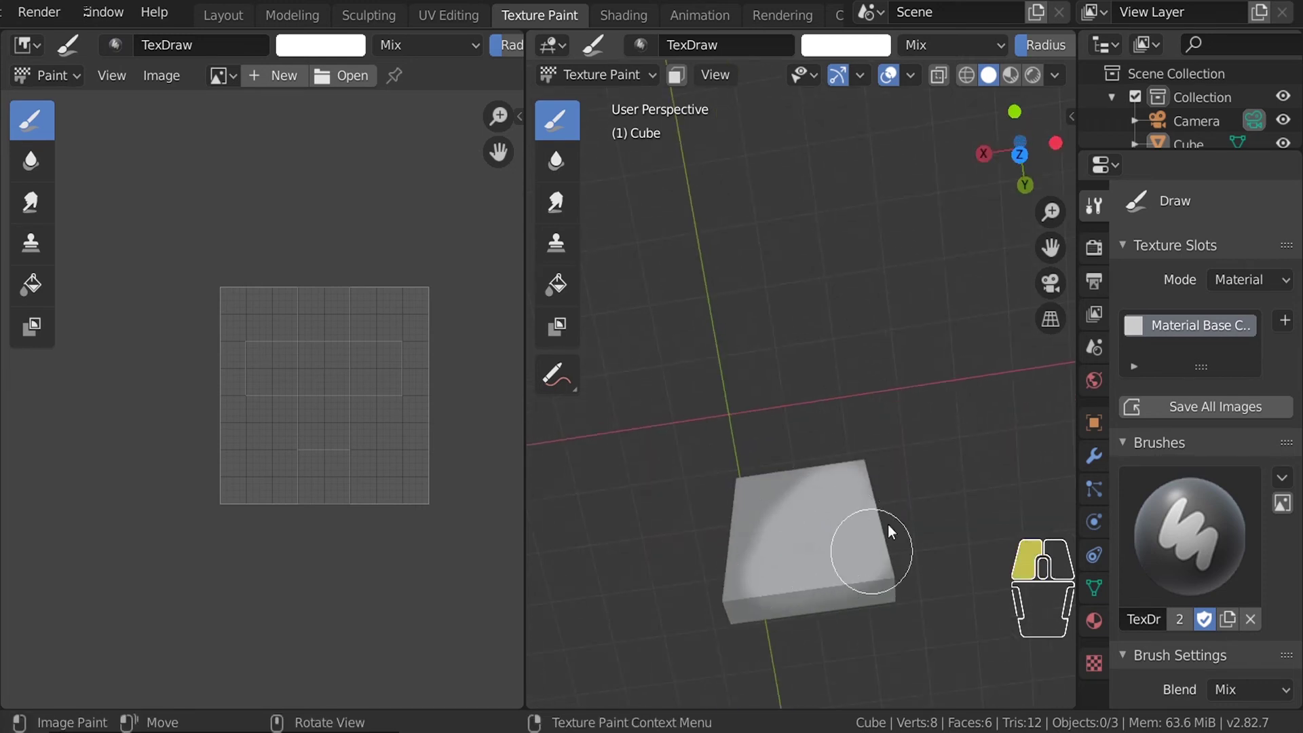
{"action": "mouse_move", "coordinate": [887, 524]}
{"action": "left_mouse_down"}
{"action": "mouse_move", "coordinate": [873, 590]}
{"action": "mouse_move", "coordinate": [751, 509]}
{"action": "mouse_move", "coordinate": [780, 523]}
{"action": "left_mouse_up"}
{"action": "mouse_move", "coordinate": [780, 523]}
{"action": "middle_mouse_down"}
{"action": "mouse_move", "coordinate": [864, 553]}
{"action": "mouse_move", "coordinate": [801, 255]}
{"action": "middle_mouse_up"}
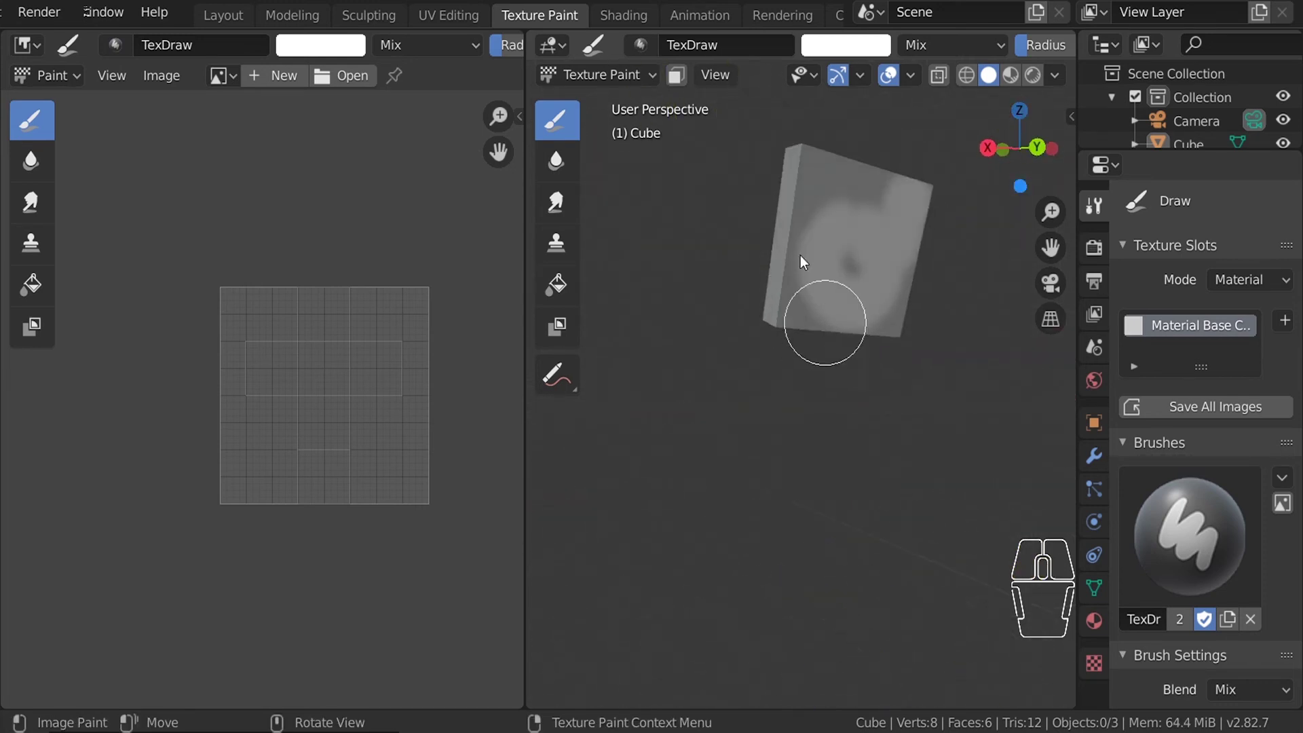
Switch to the Shading workspace and spread the Material Base Color, Principled BSDF and Material Output nodes apart.
{"action": "left_click", "coordinate": [791, 250]}
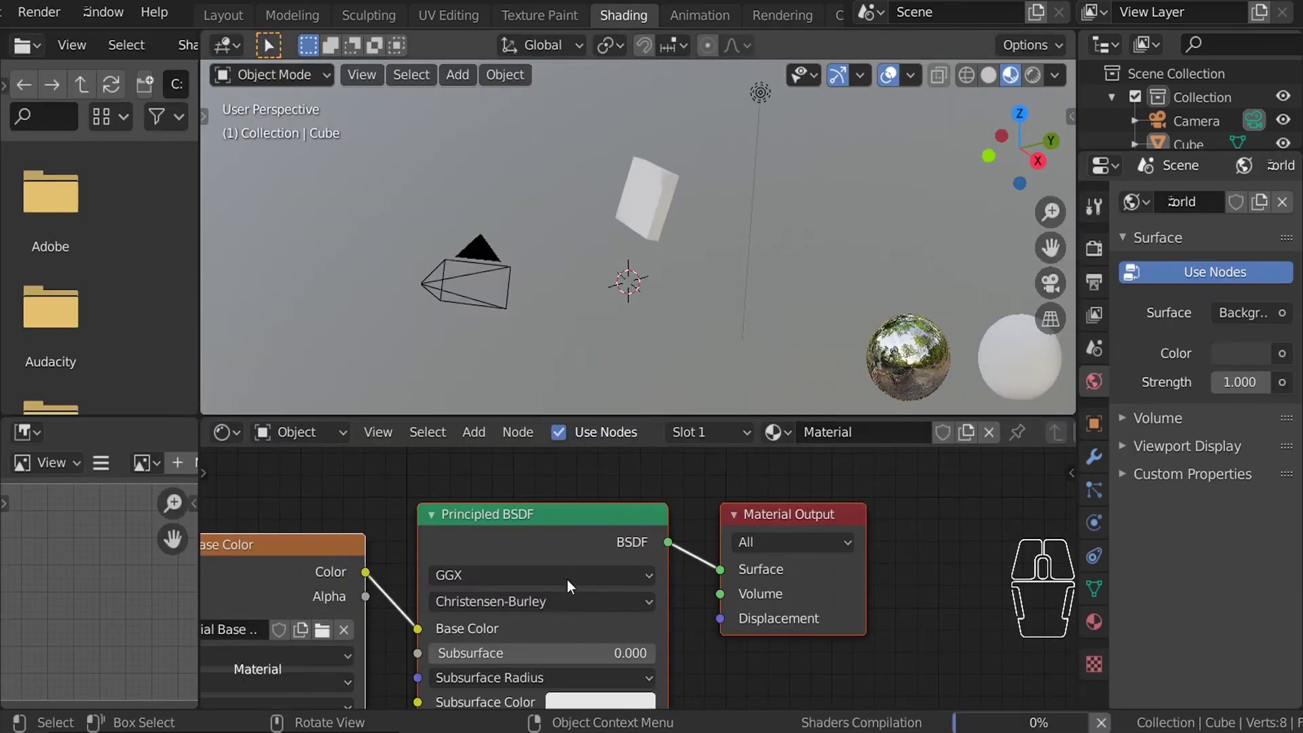
{"action": "key", "text": "Home"}
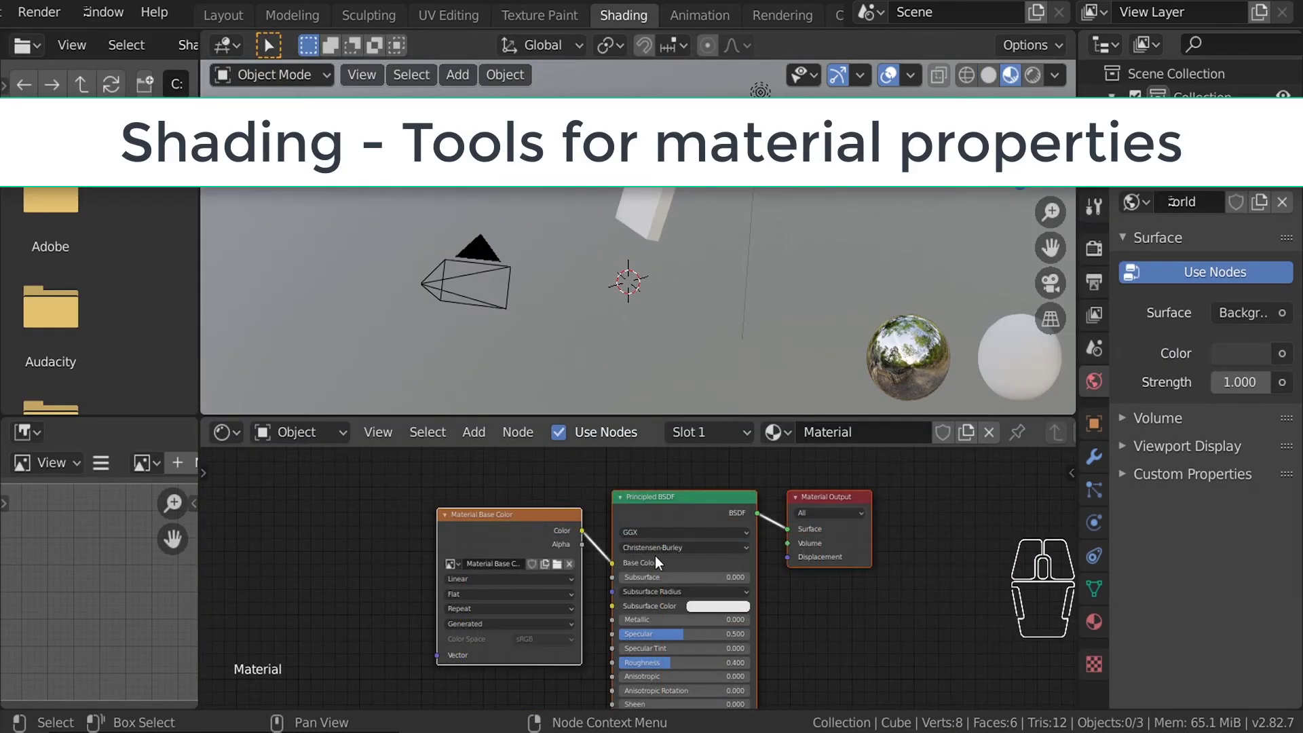
{"action": "scroll", "coordinate": [437, 555], "scroll_direction": "up", "scroll_amount": 1}
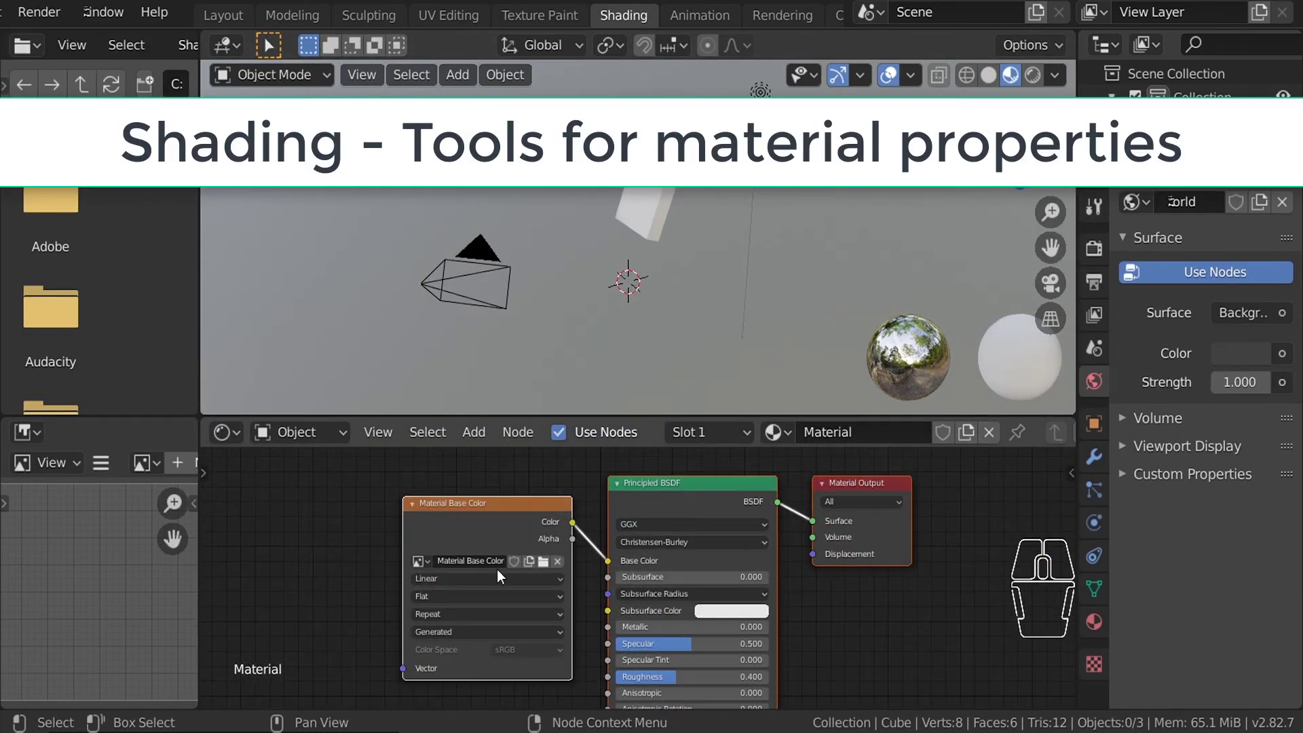
{"action": "left_click_drag", "start_coordinate": [540, 523], "coordinate": [357, 522]}
{"action": "left_click_drag", "start_coordinate": [706, 486], "coordinate": [639, 498]}
{"action": "left_click_drag", "start_coordinate": [858, 482], "coordinate": [955, 494]}
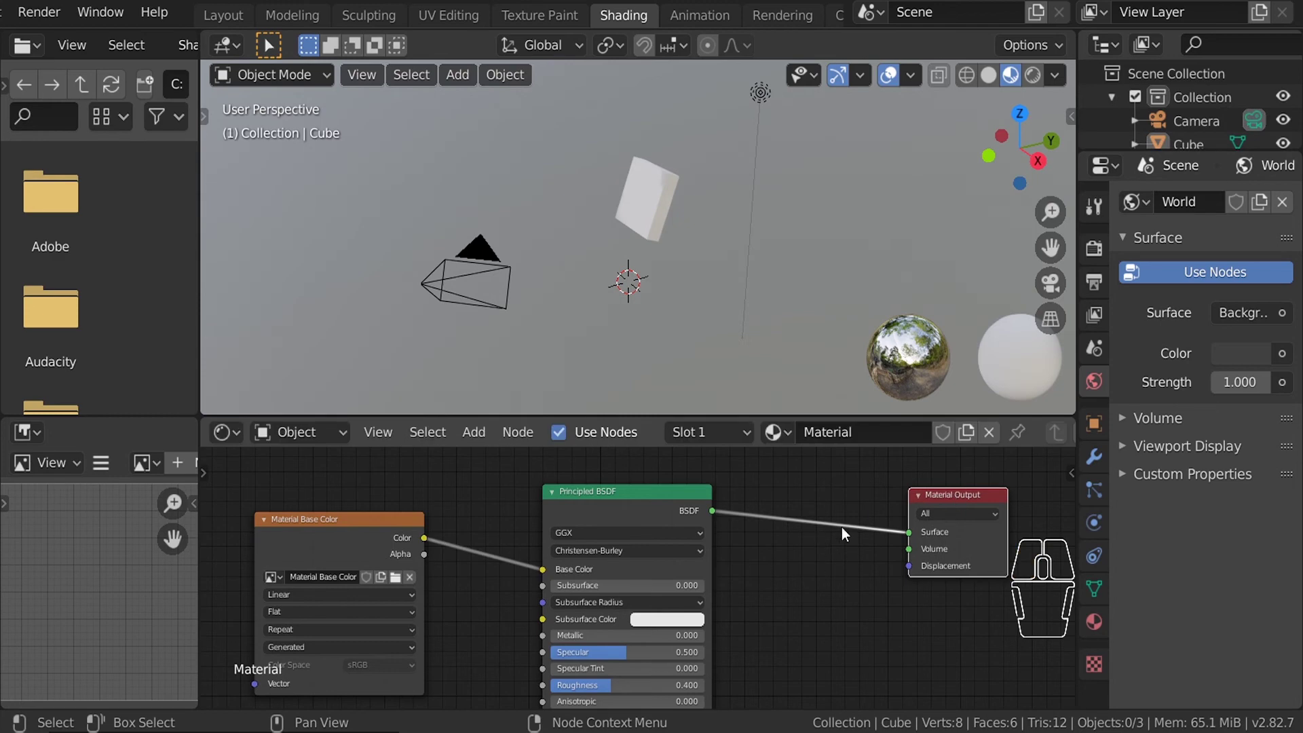
{"action": "middle_click_drag", "start_coordinate": [777, 154], "coordinate": [505, 76]}
Switch to the Animation workspace and turn on auto keying.
{"action": "left_click", "coordinate": [698, 15]}
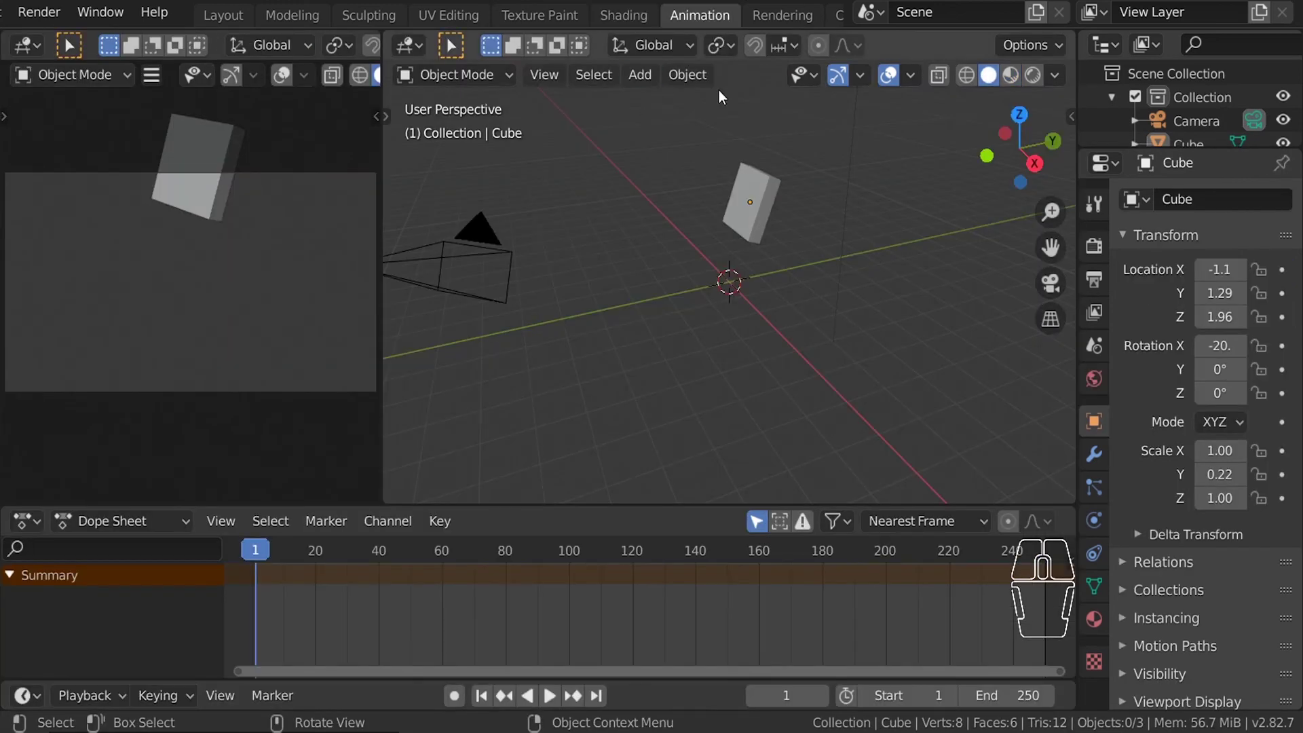
{"action": "middle_click_drag", "start_coordinate": [898, 250], "coordinate": [785, 259]}
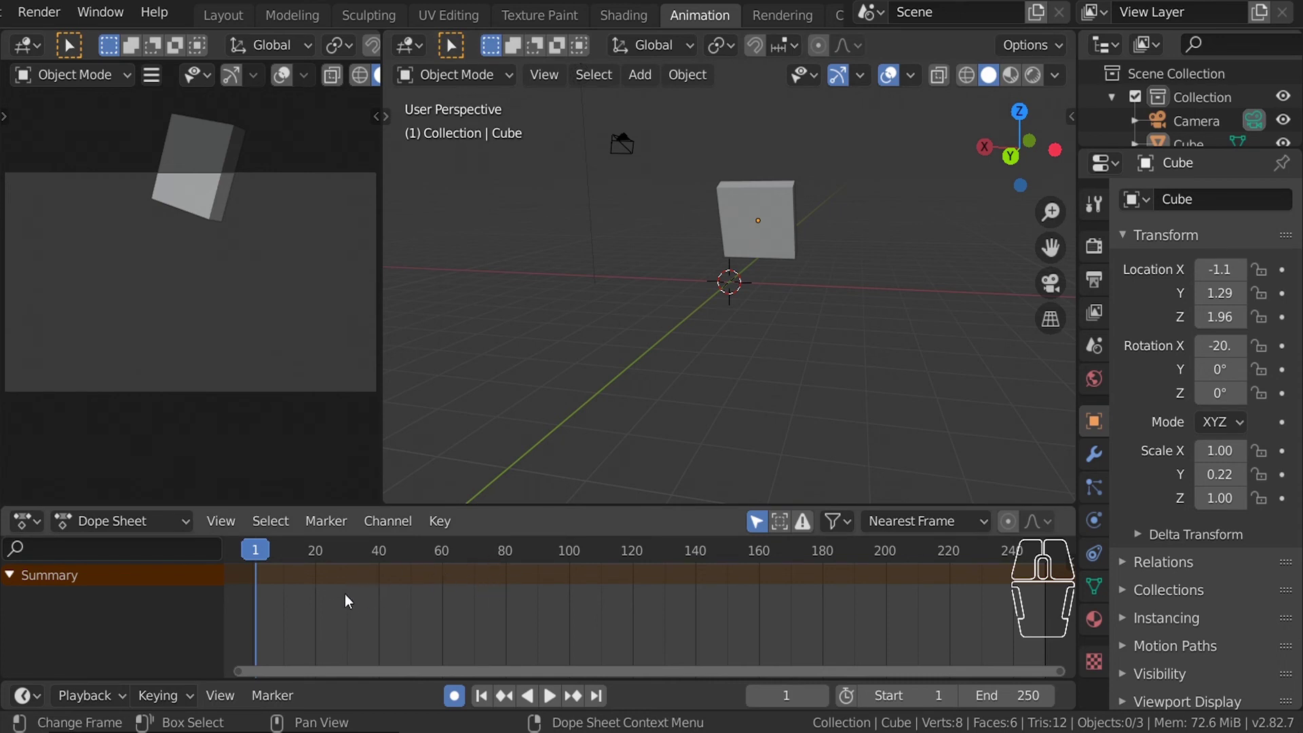
Start, pause and resume playback of the timeline.
{"action": "key", "text": "space"}
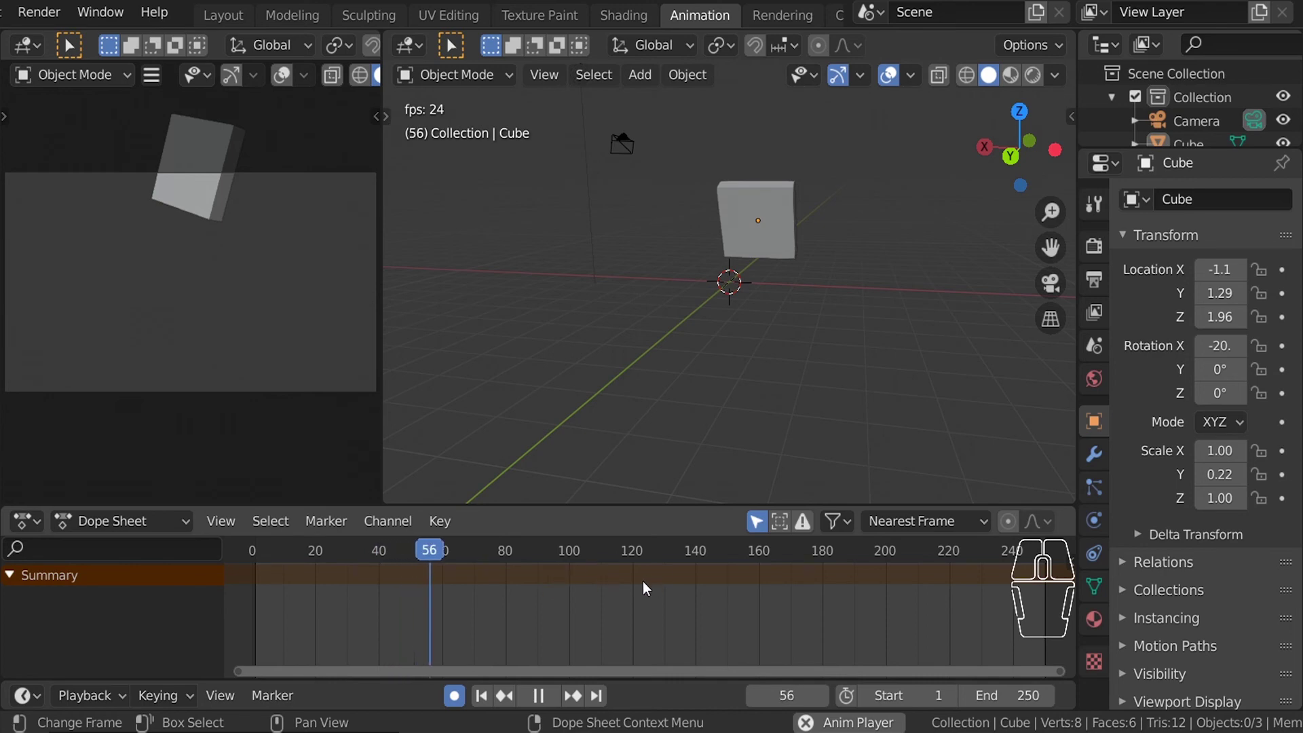
{"action": "key", "text": "space"}
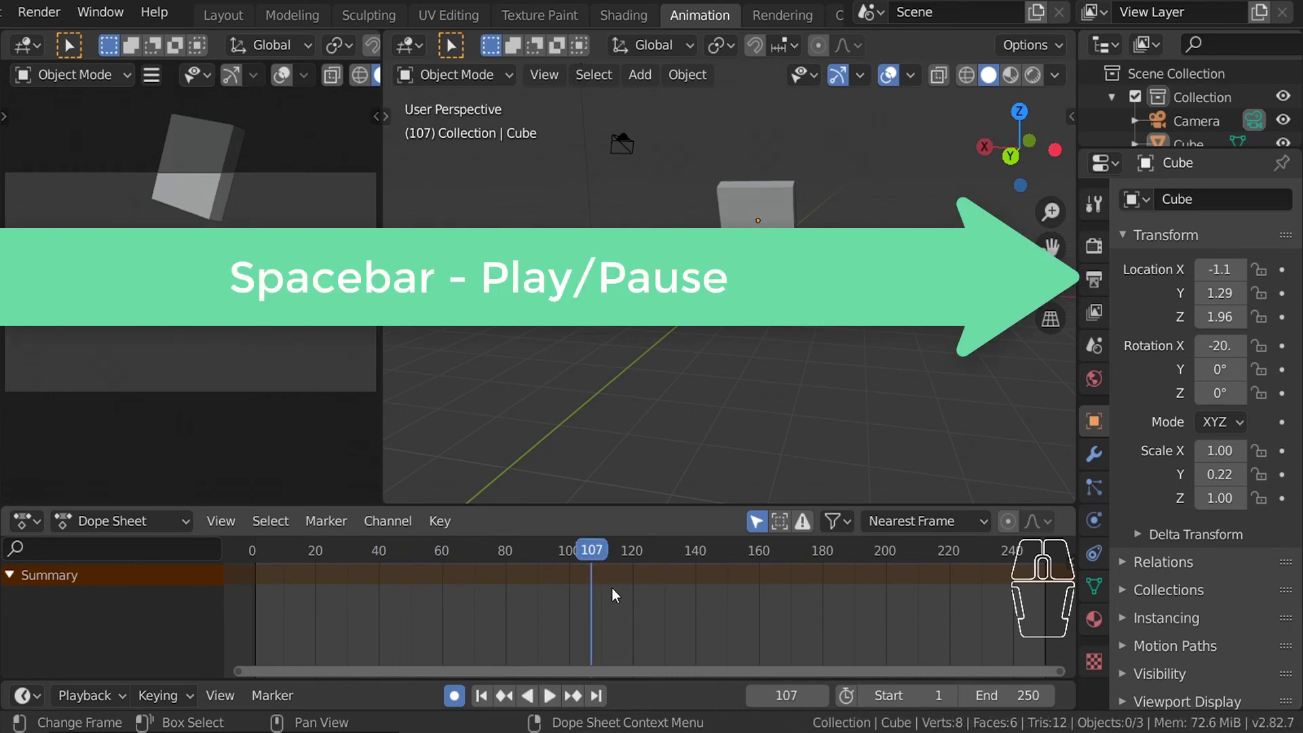
{"action": "key", "text": "space"}
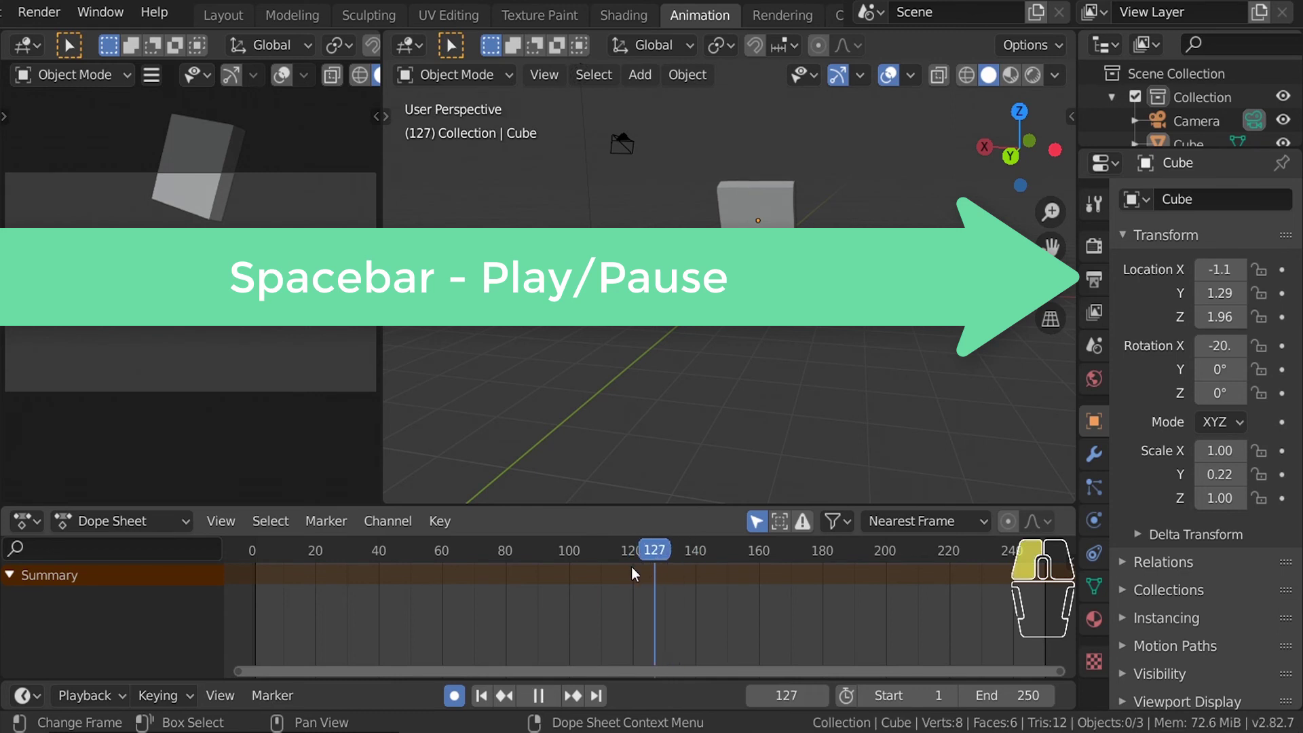
Keyframe the cube at frame 11 by moving it to about X 4.64, Y 3.85, Z -2.6.
{"action": "left_click_drag", "start_coordinate": [635, 574], "coordinate": [287, 564]}
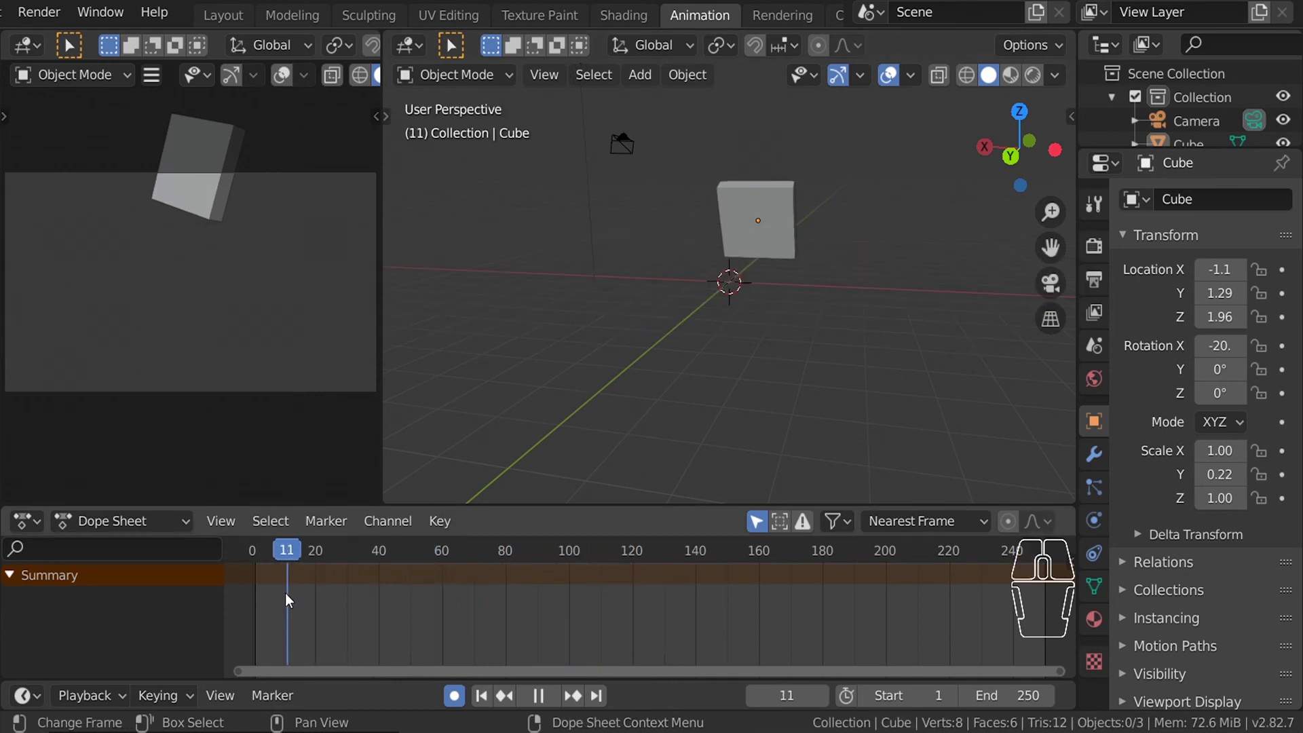
{"action": "left_click", "coordinate": [745, 206]}
{"action": "key", "text": "g"}
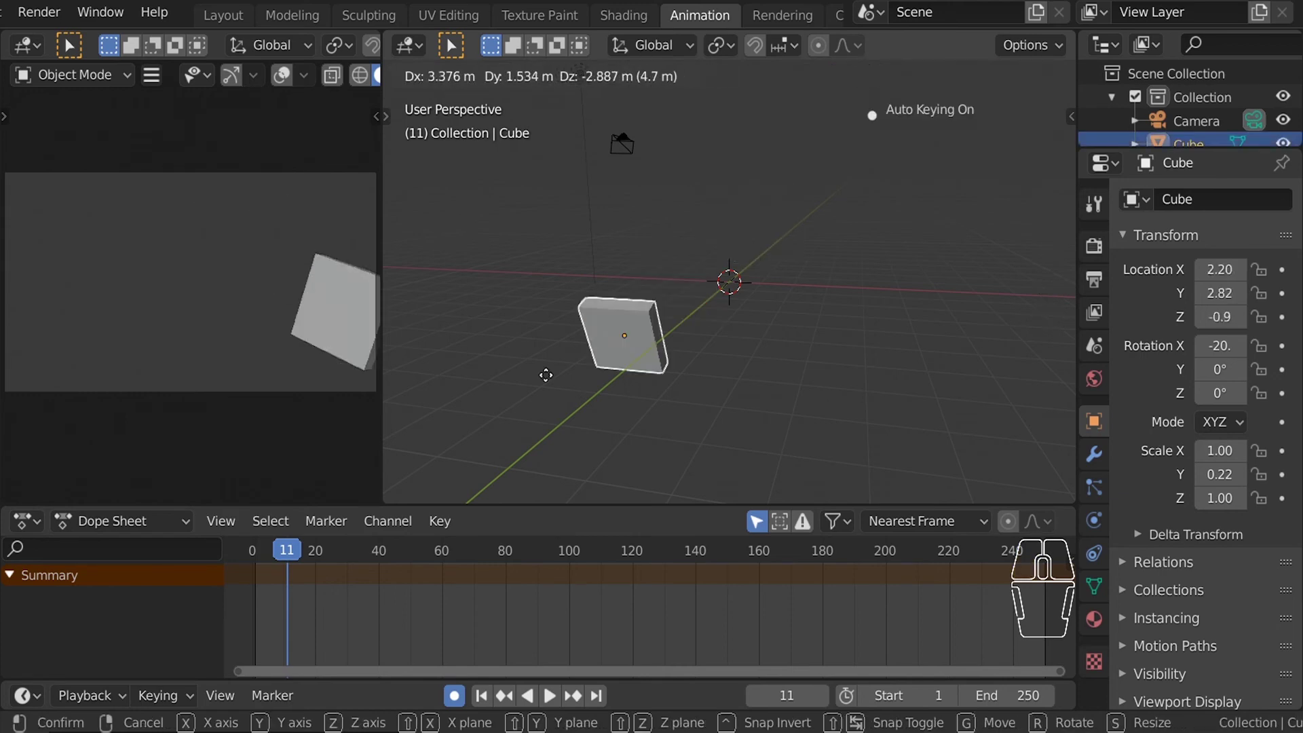
{"action": "left_click", "coordinate": [532, 388]}
Advance playback to frame 37 and keyframe the cube by moving it to about X -5.2, Y 0.10, Z 2.40.
{"action": "key", "text": "space"}
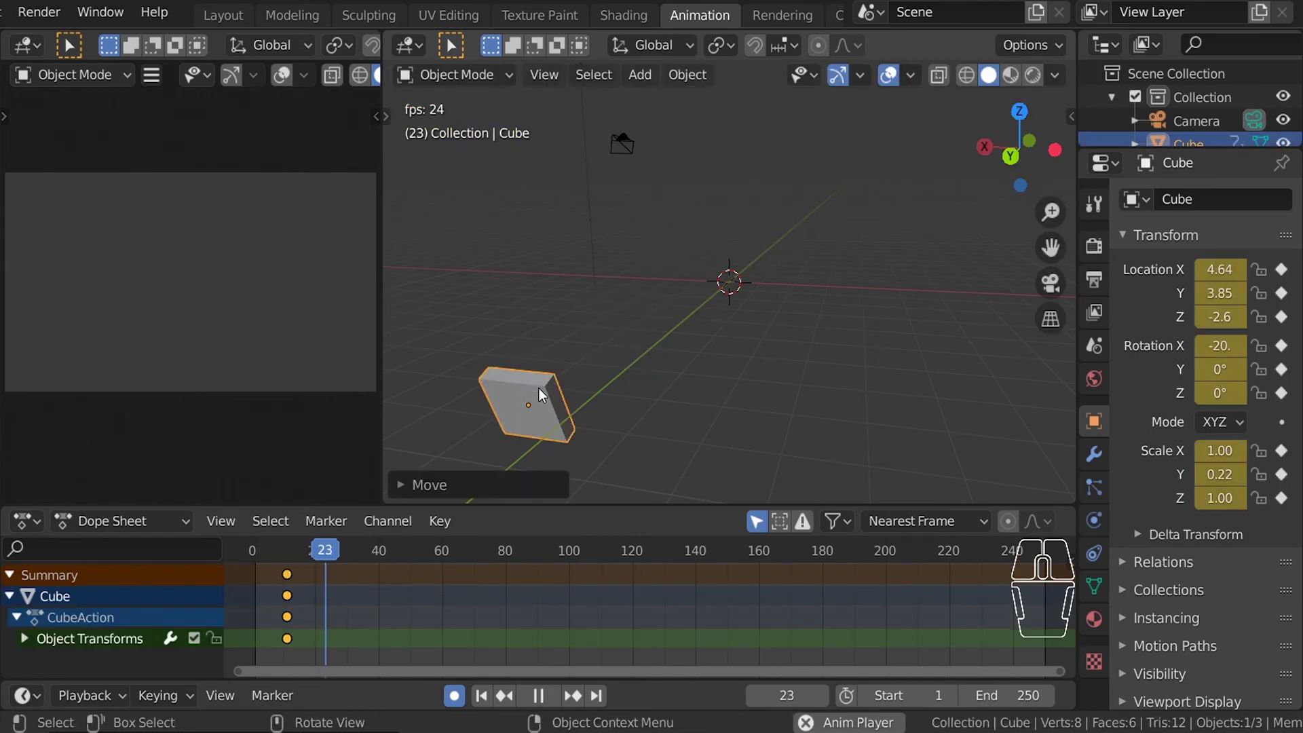
{"action": "key", "text": "space"}
{"action": "key", "text": "g"}
{"action": "left_click", "coordinate": [974, 255]}
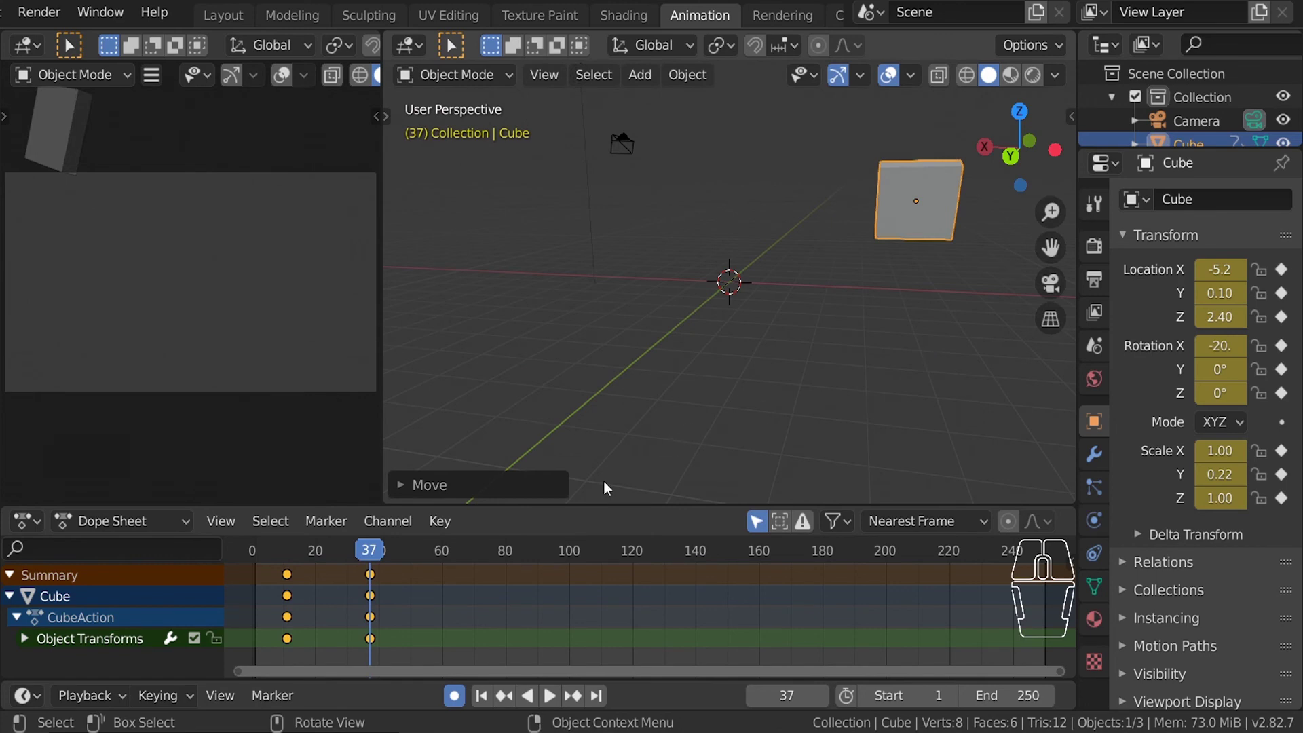
Return to the first frame and play the cube's animation past its second keyframe.
{"action": "key", "text": "shift+Left"}
{"action": "key", "text": "space"}
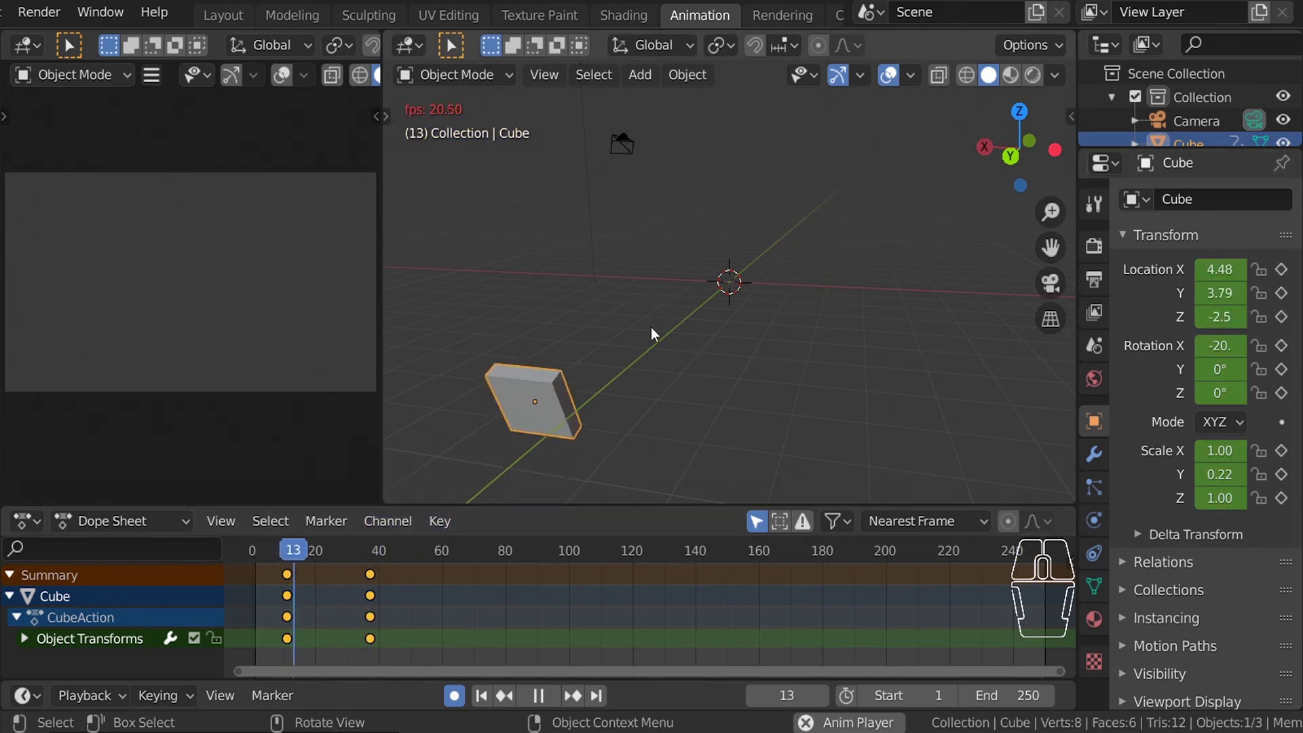
{"action": "key", "text": "space"}
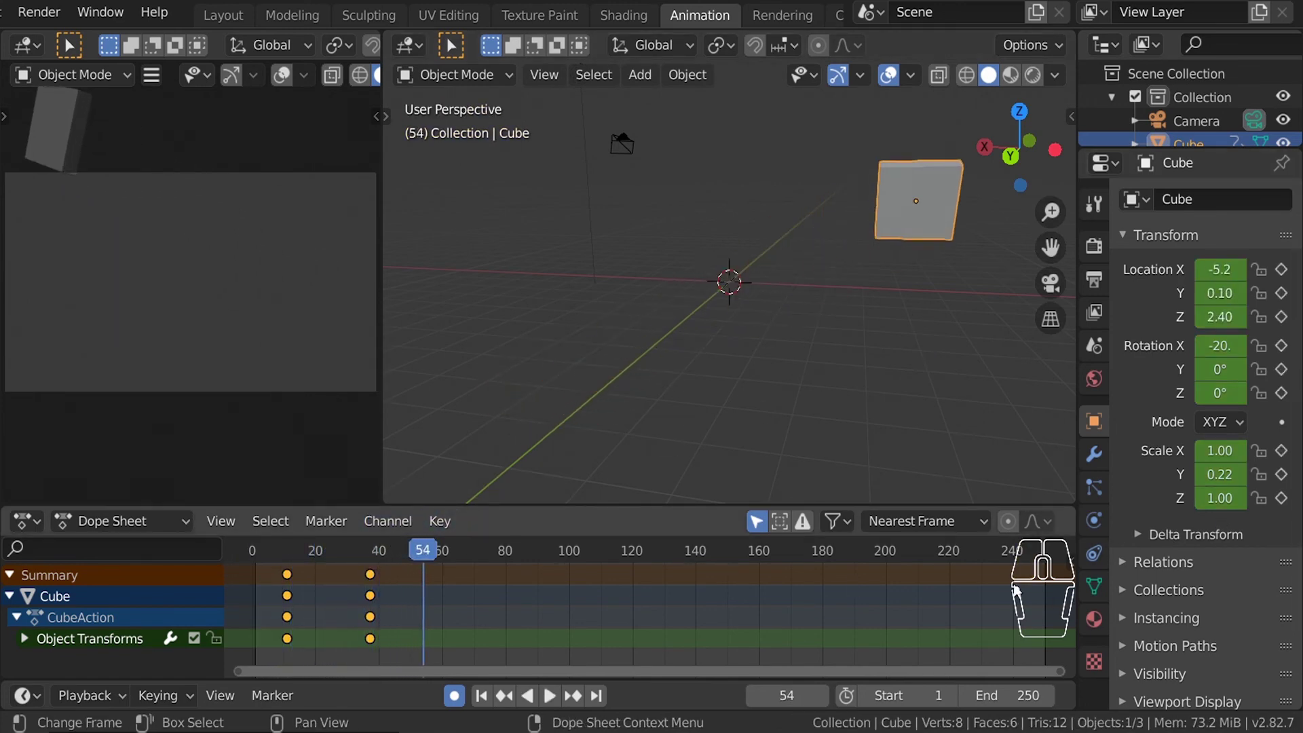
Set the playback range to start at frame 0 and end at frame 44, and preview the animation.
{"action": "left_click_drag", "start_coordinate": [1005, 693], "coordinate": [956, 693]}
{"action": "key", "text": "space"}
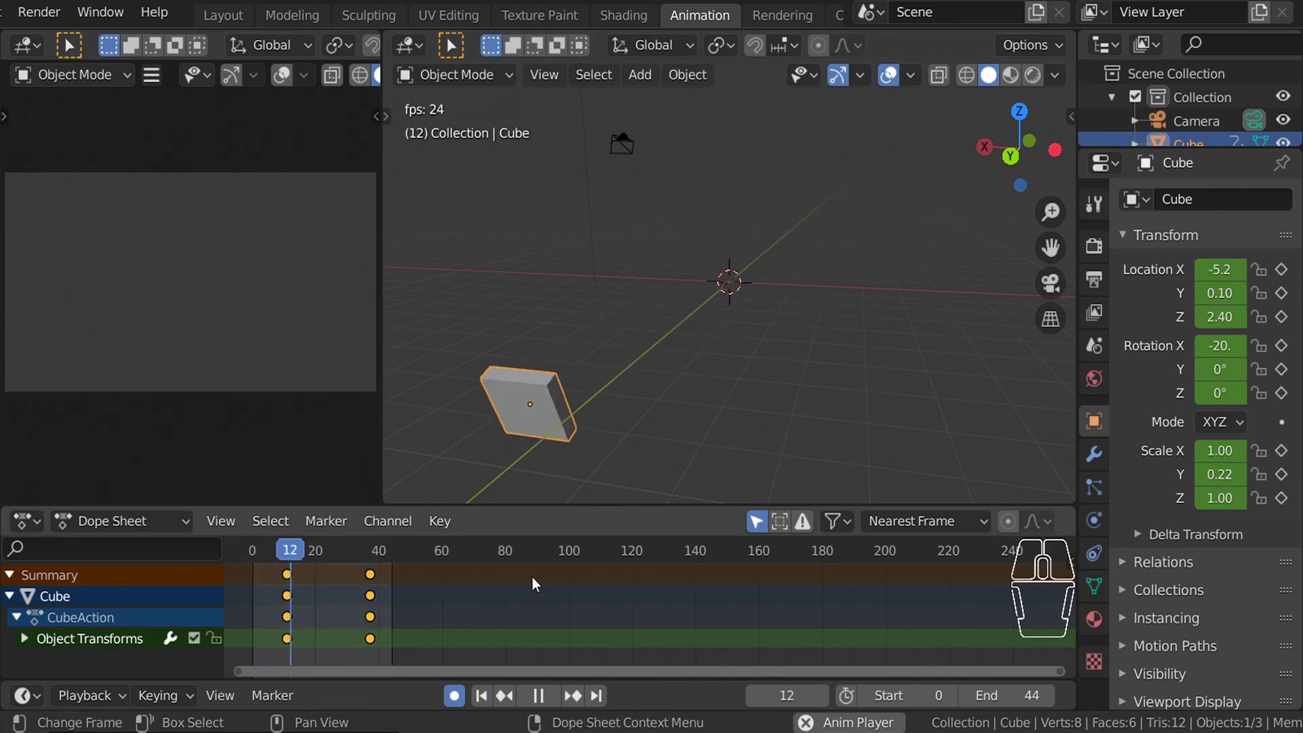
{"action": "key", "text": "Escape"}
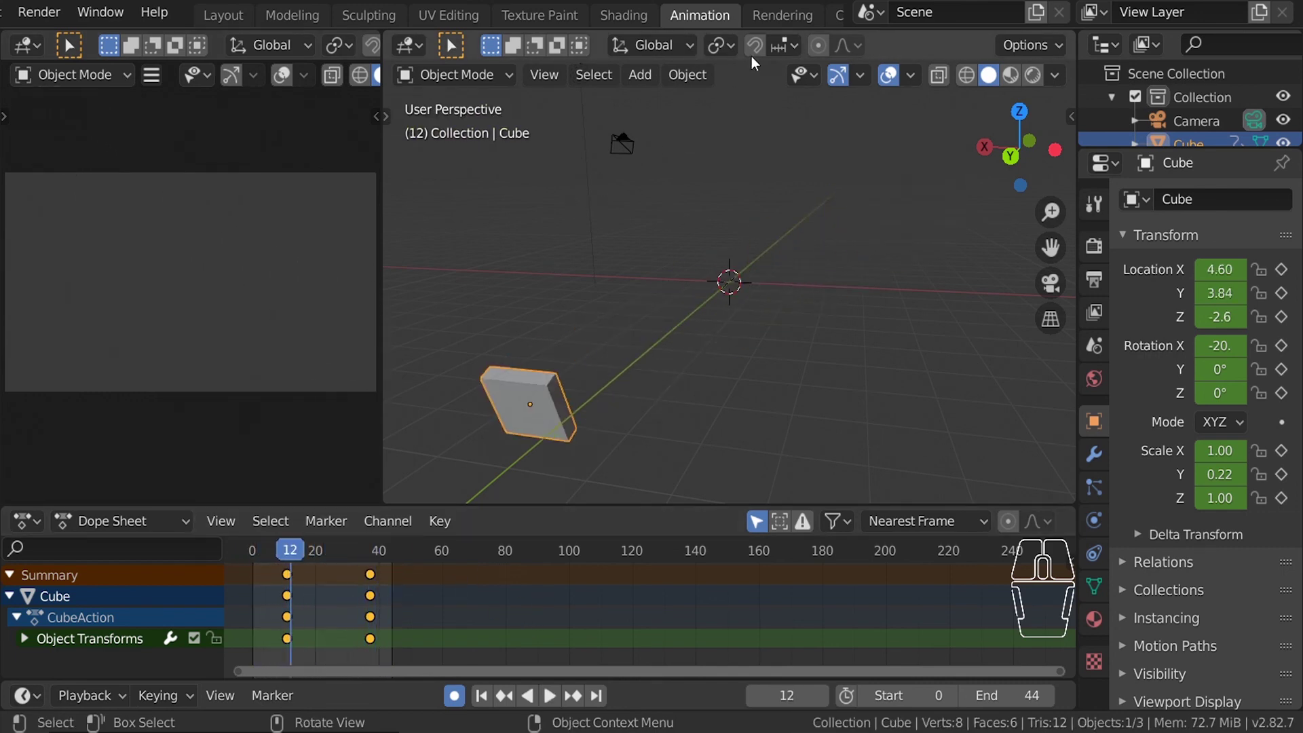
Switch to the Rendering workspace and examine the Render Result view.
{"action": "left_click", "coordinate": [770, 16]}
{"action": "scroll", "coordinate": [721, 229], "scroll_direction": "down", "scroll_amount": 4}
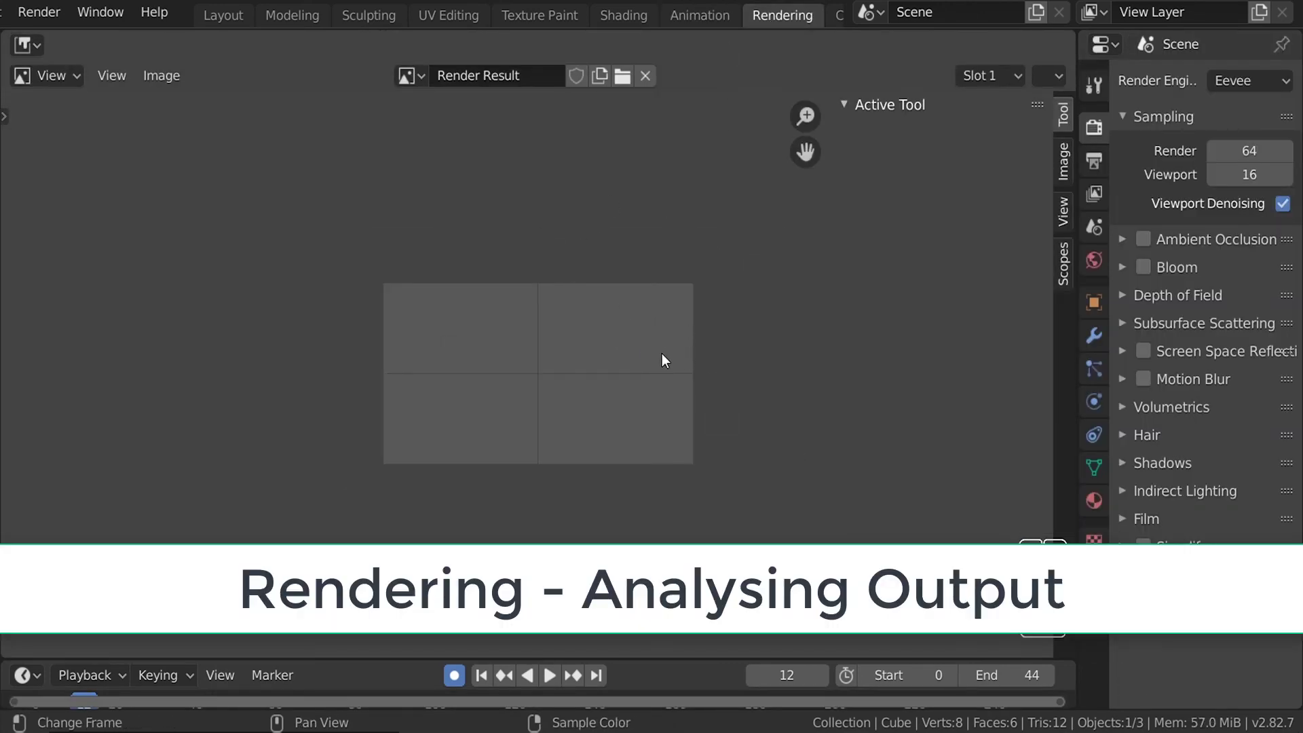
{"action": "scroll", "coordinate": [650, 17], "scroll_direction": "down", "scroll_amount": 2}
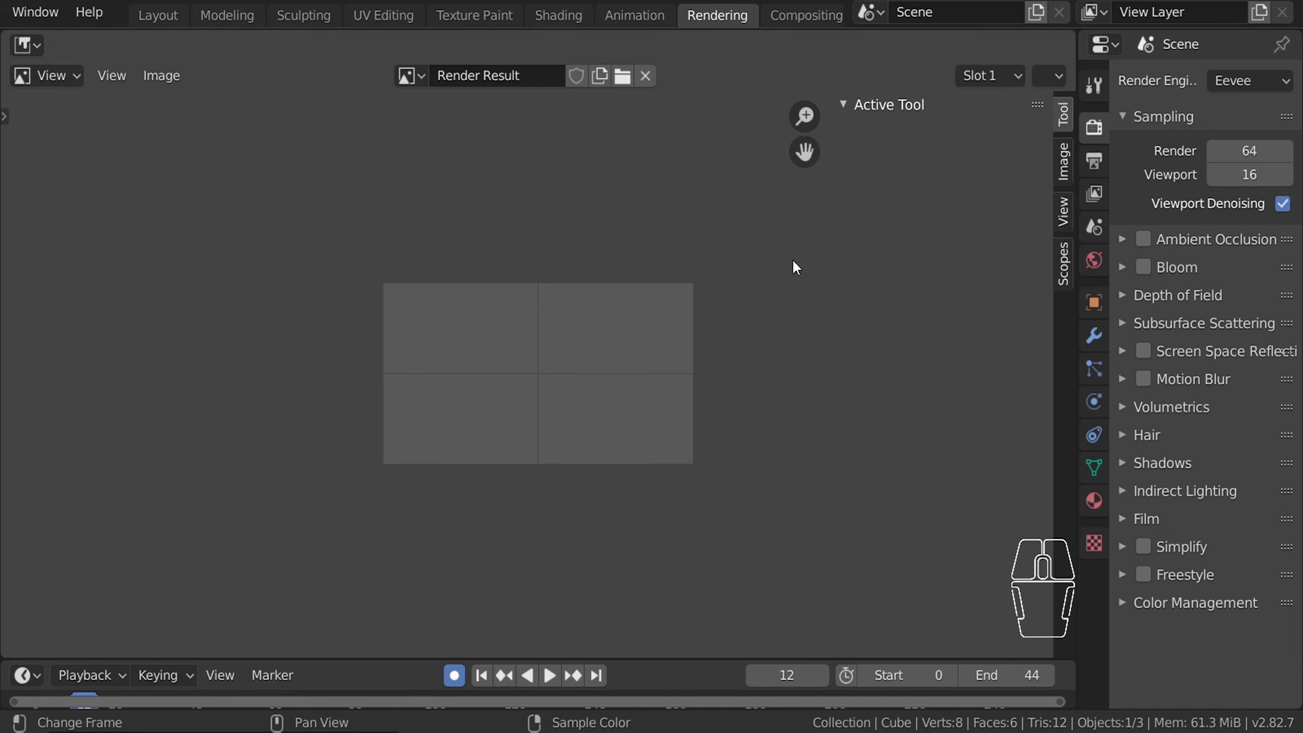
Open the Compositing workspace, and add a Video Editing workspace from the Video Editing category.
{"action": "left_click", "coordinate": [791, 17]}
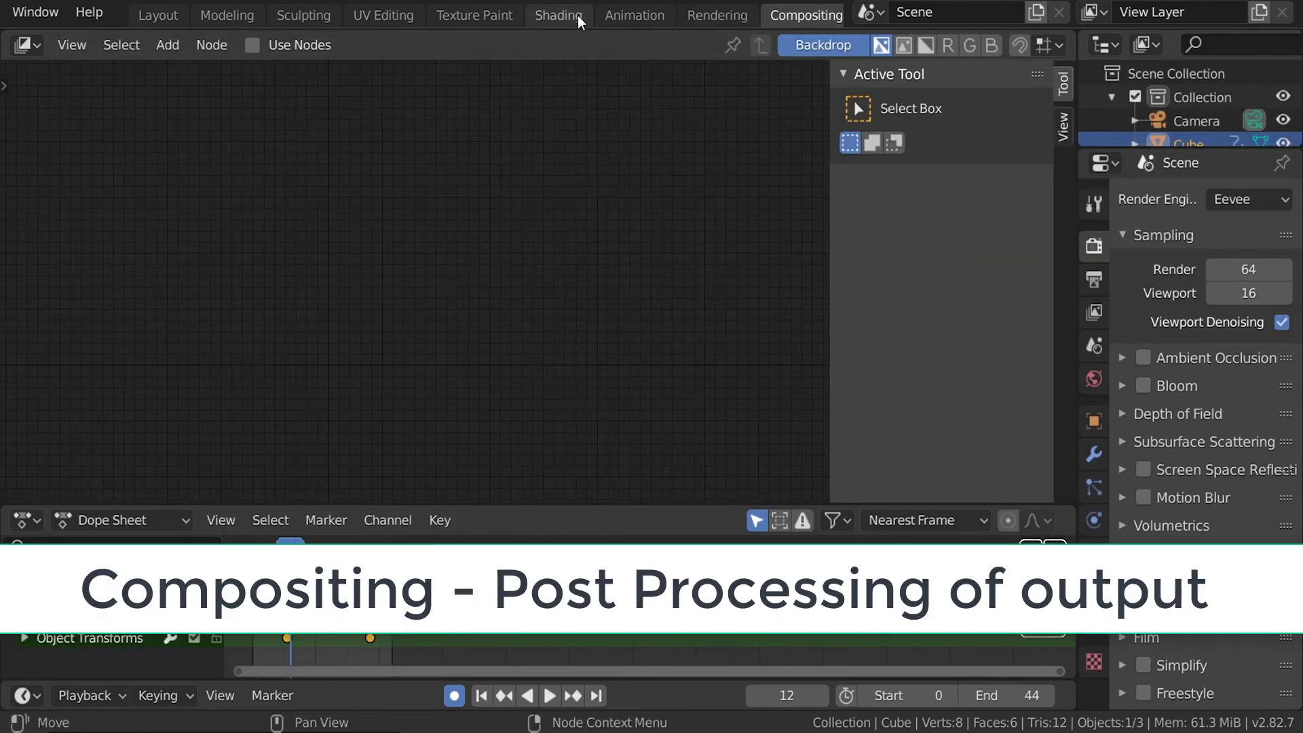
{"action": "scroll", "coordinate": [577, 15], "scroll_direction": "down", "scroll_amount": 3}
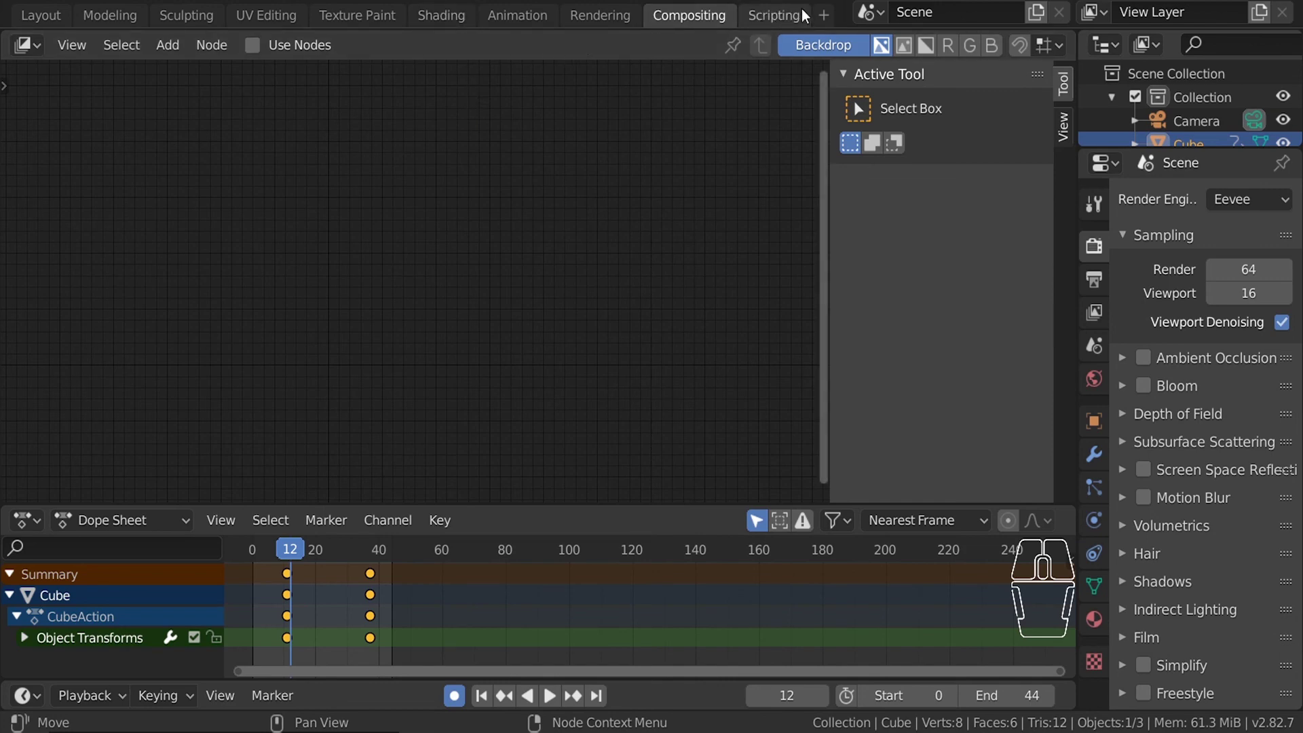
{"action": "left_click", "coordinate": [822, 15]}
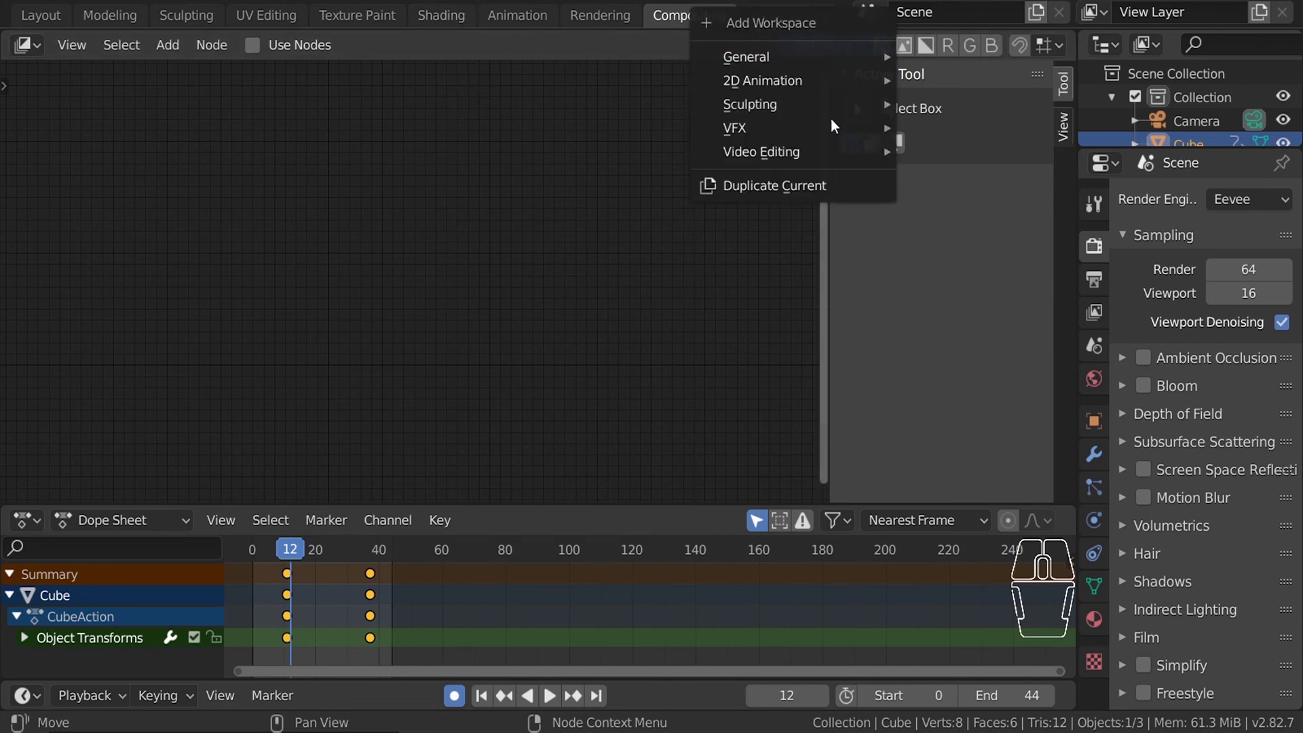
{"action": "mouse_move", "coordinate": [847, 129]}
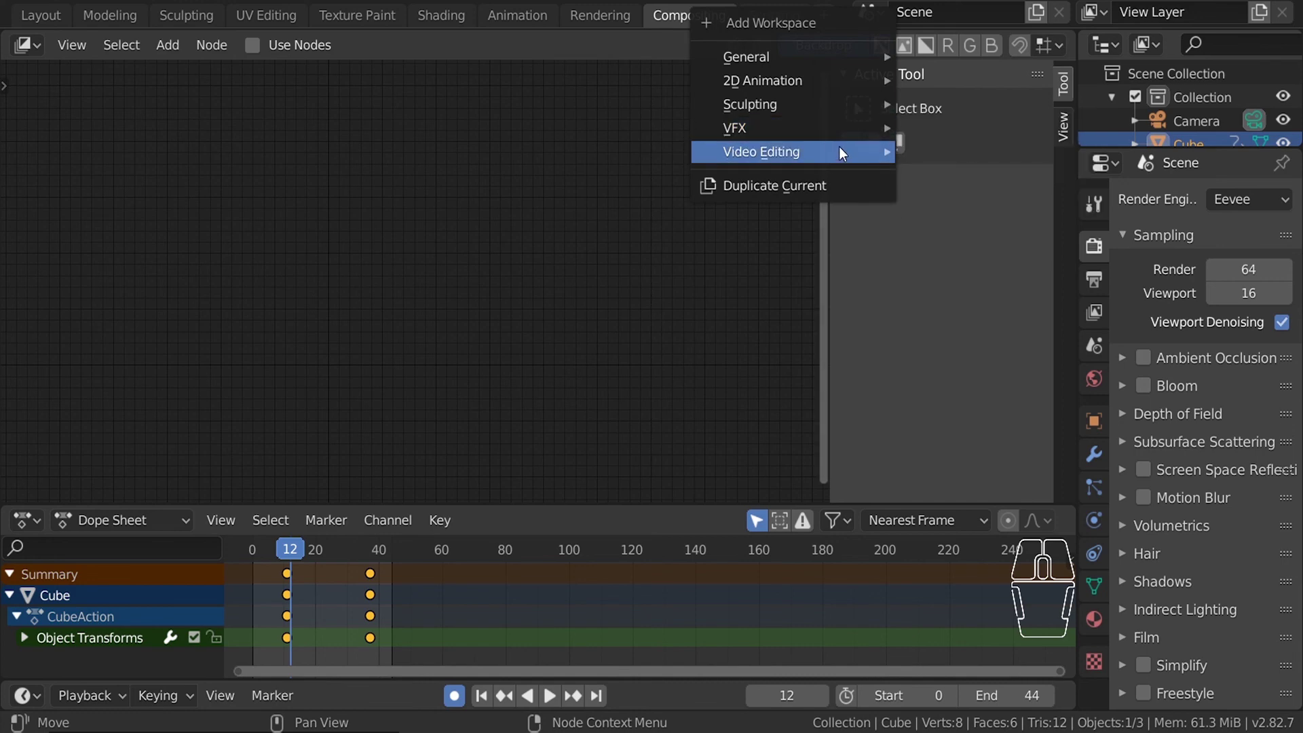
{"action": "mouse_move", "coordinate": [852, 153]}
{"action": "left_click", "coordinate": [937, 176]}
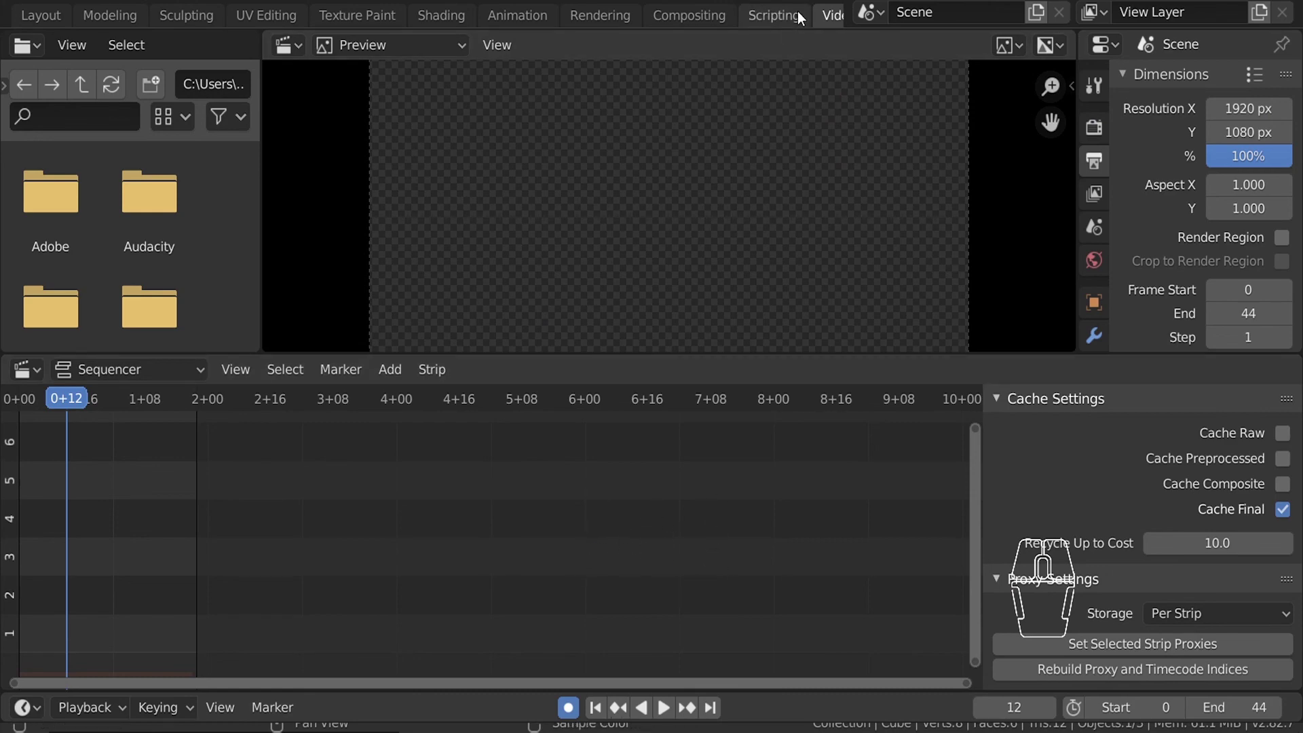
Add the Rendering and Motion Tracking workspaces from the VFX category.
{"action": "scroll", "coordinate": [801, 14], "scroll_direction": "down", "scroll_amount": 2}
{"action": "left_click", "coordinate": [826, 15]}
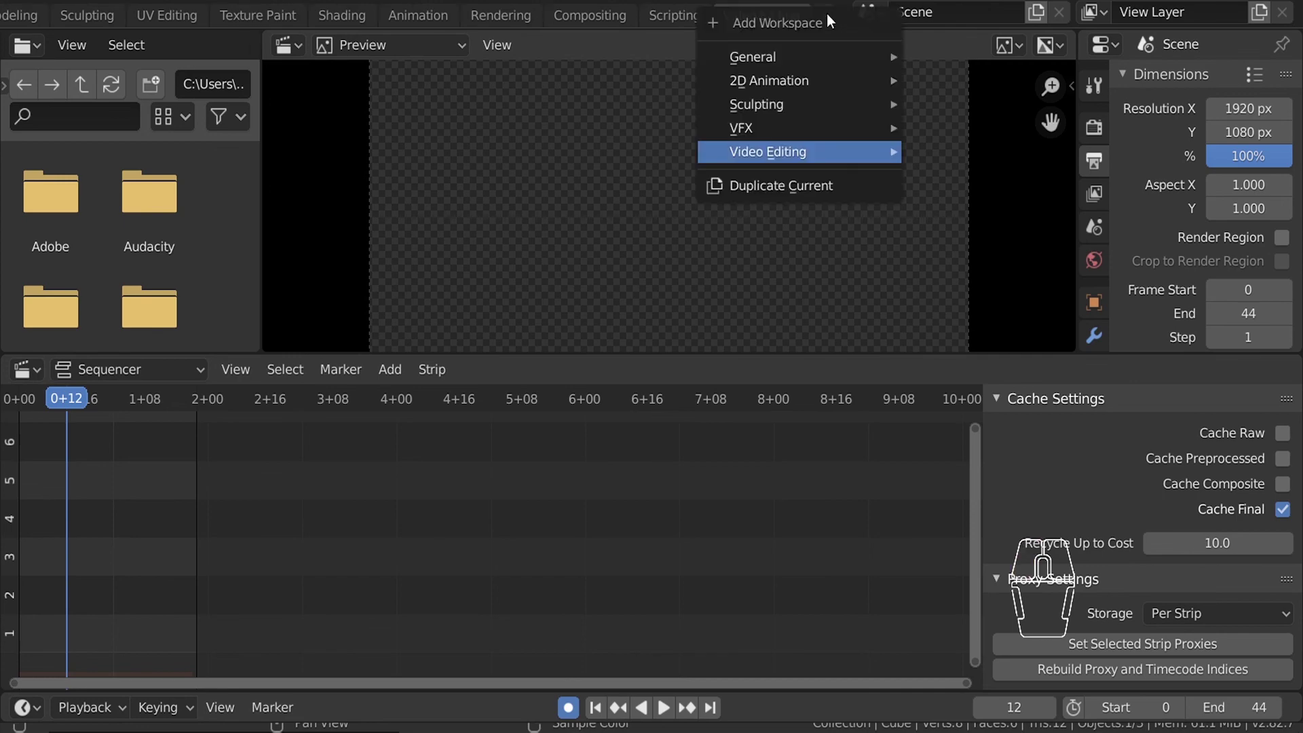
{"action": "mouse_move", "coordinate": [861, 127]}
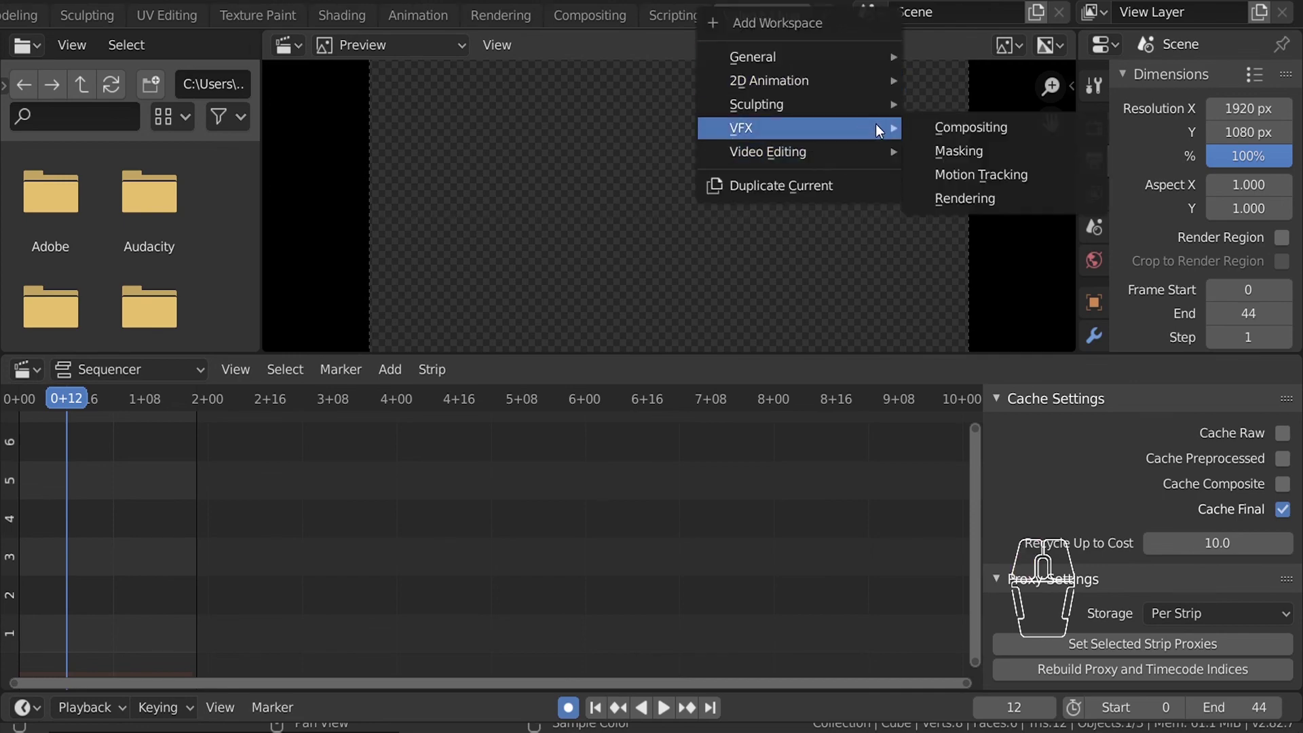
{"action": "left_click", "coordinate": [940, 197]}
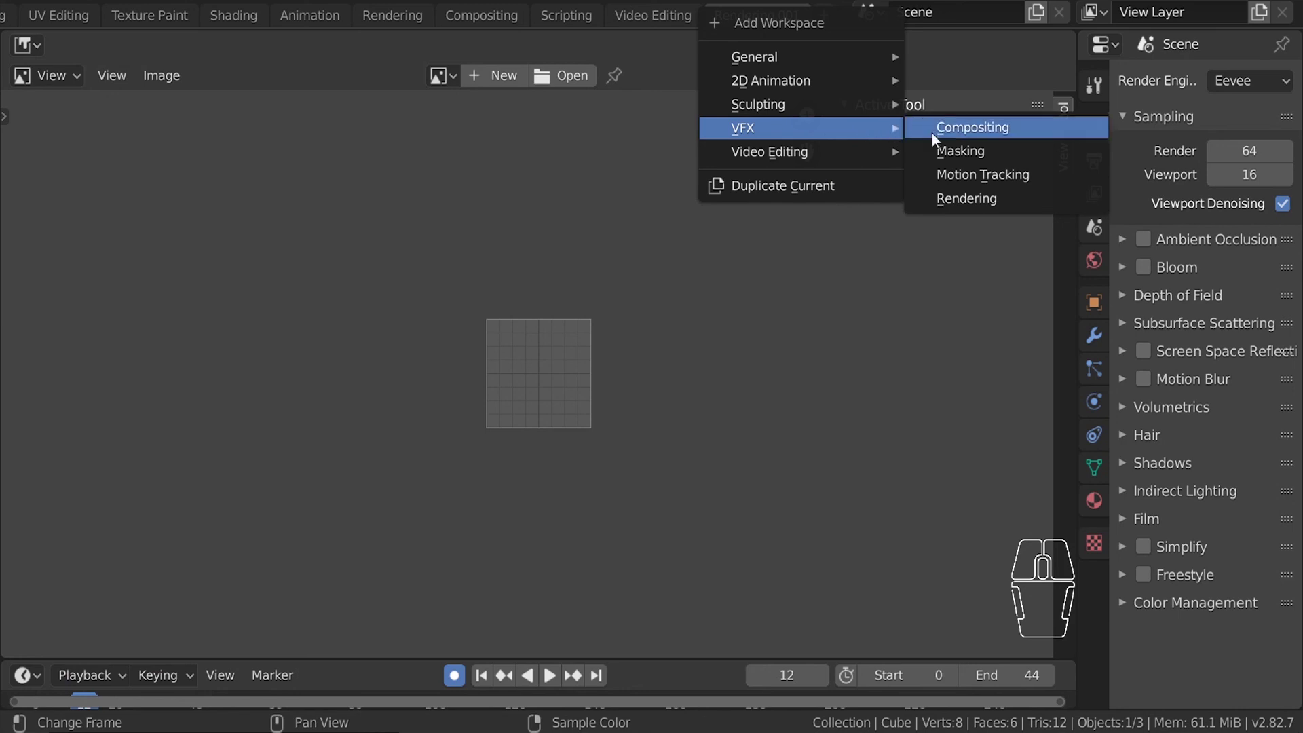
{"action": "left_click", "coordinate": [943, 174]}
{"action": "scroll", "coordinate": [611, 390], "scroll_direction": "up", "scroll_amount": 3}
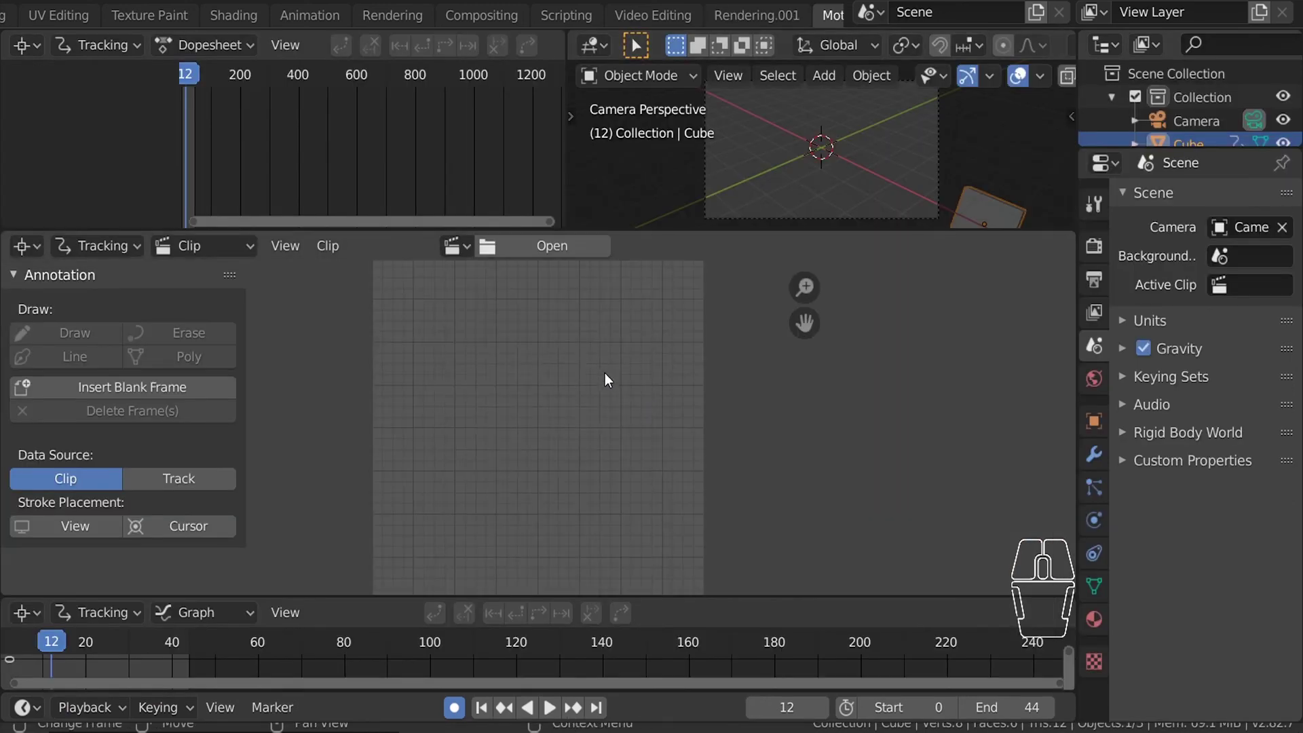
Return to the Layout workspace and inspect the cube in the 3D viewport from several angles.
{"action": "scroll", "coordinate": [719, 26], "scroll_direction": "down", "scroll_amount": 2}
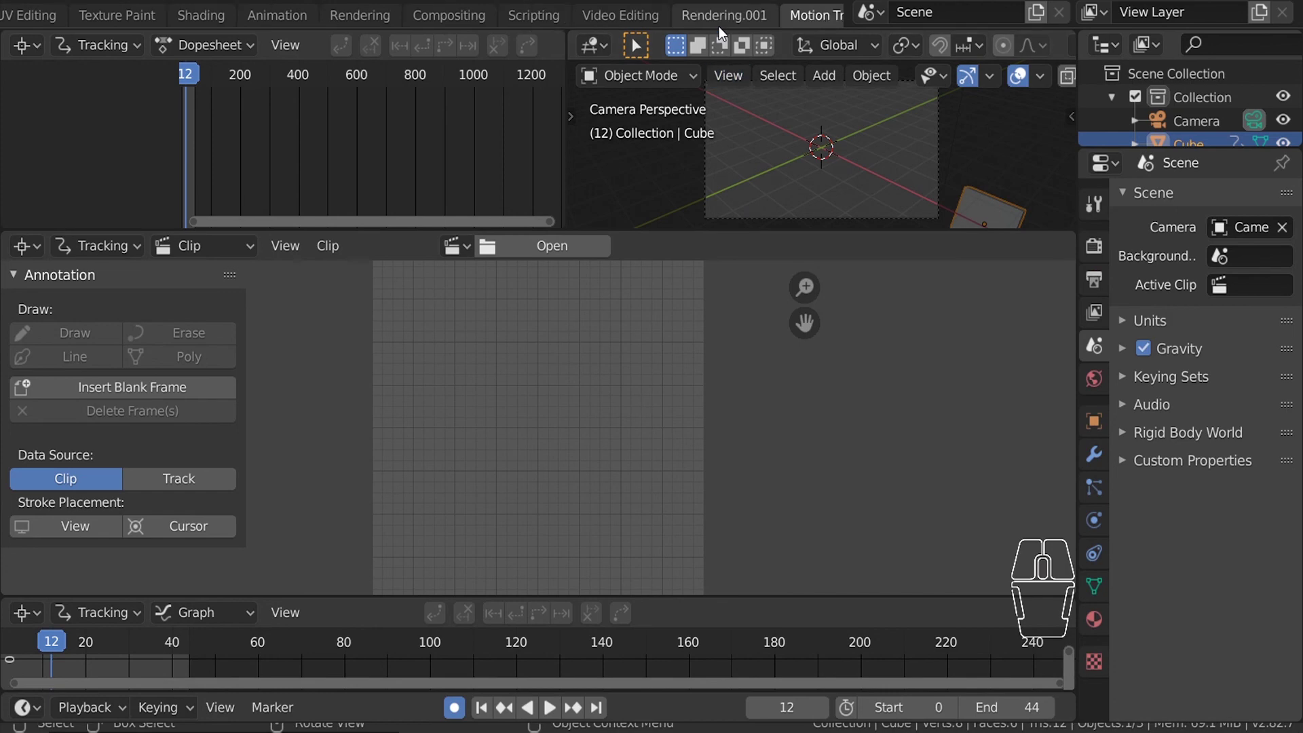
{"action": "scroll", "coordinate": [719, 27], "scroll_direction": "up", "scroll_amount": 3}
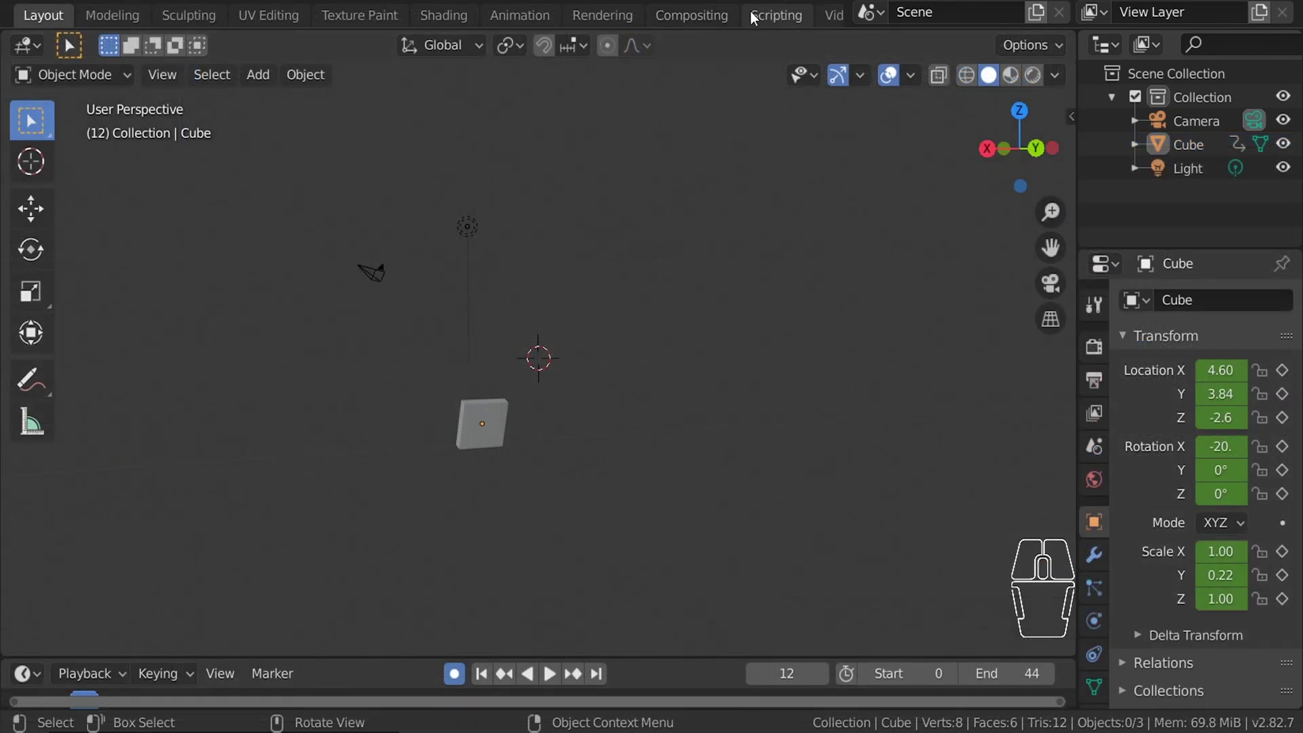
{"action": "scroll", "coordinate": [406, 15], "scroll_direction": "down", "scroll_amount": 2}
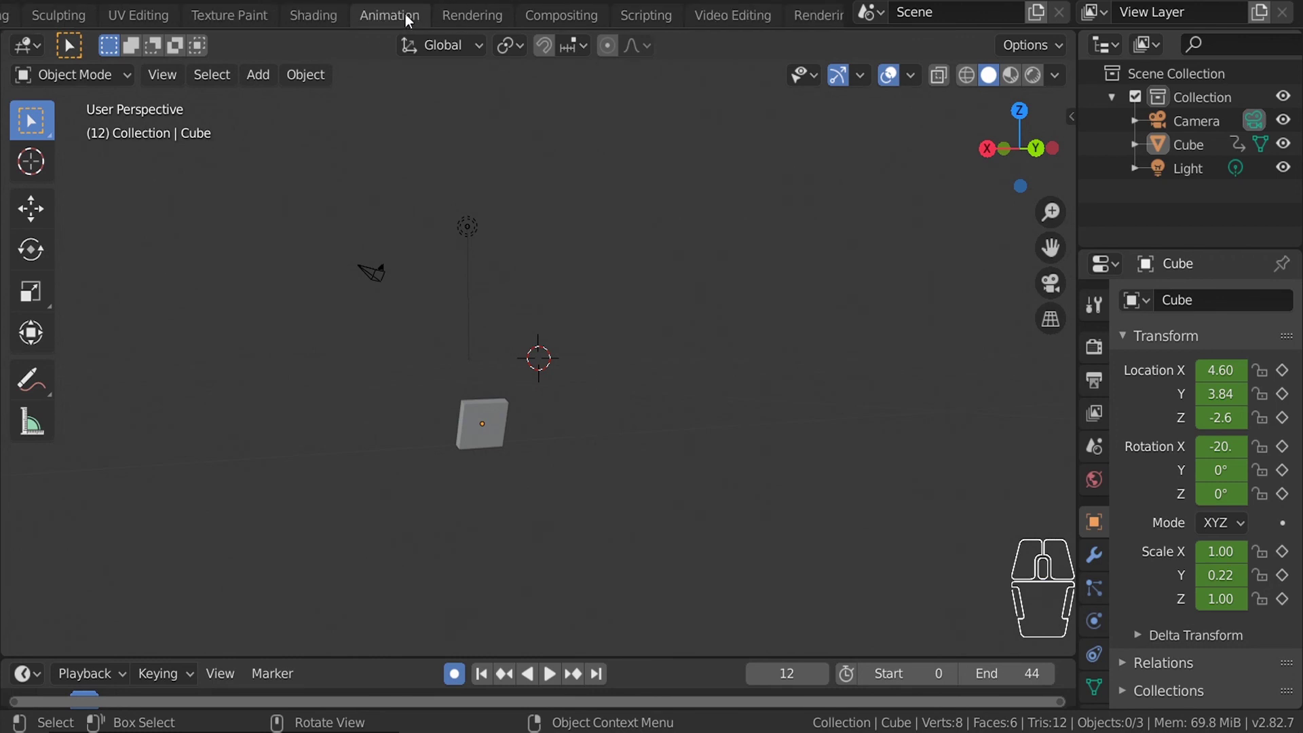
{"action": "middle_click_drag", "start_coordinate": [546, 336], "coordinate": [585, 347]}
{"action": "scroll", "coordinate": [583, 340], "scroll_direction": "up", "scroll_amount": 5}
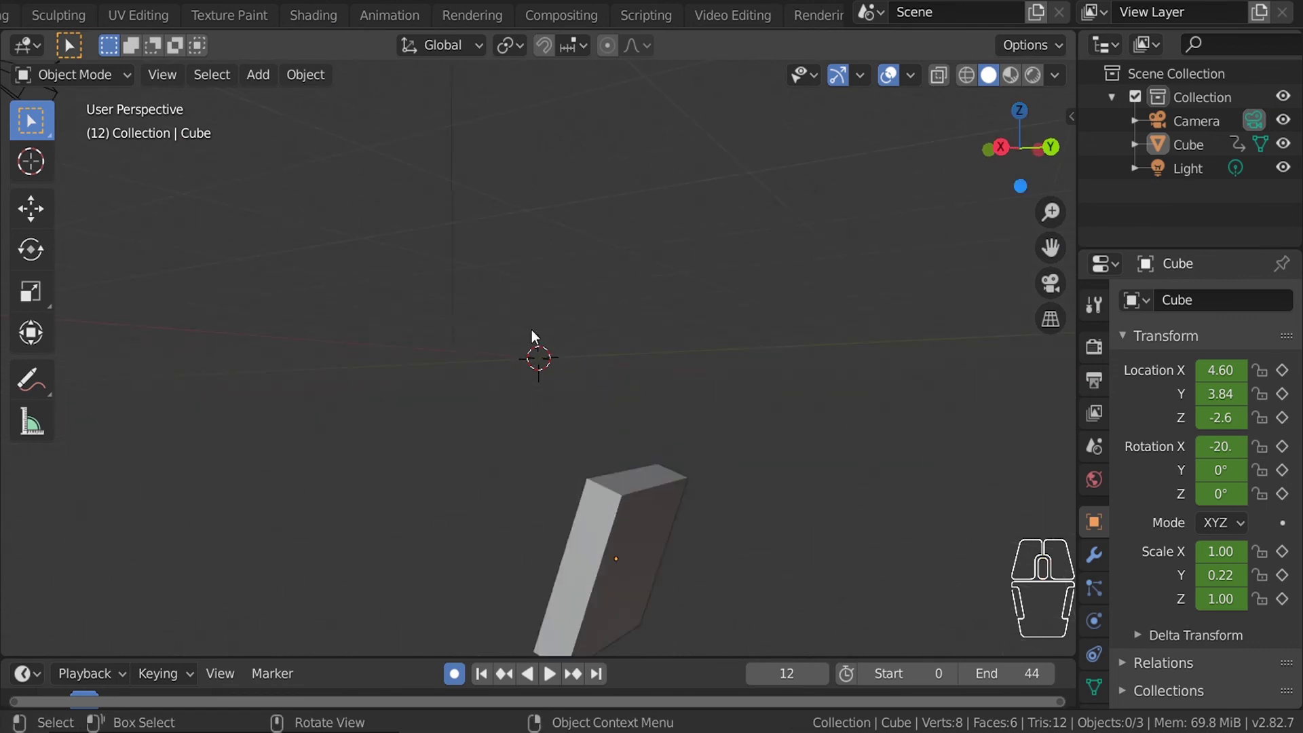
{"action": "middle_click_drag", "start_coordinate": [510, 296], "coordinate": [908, 392]}
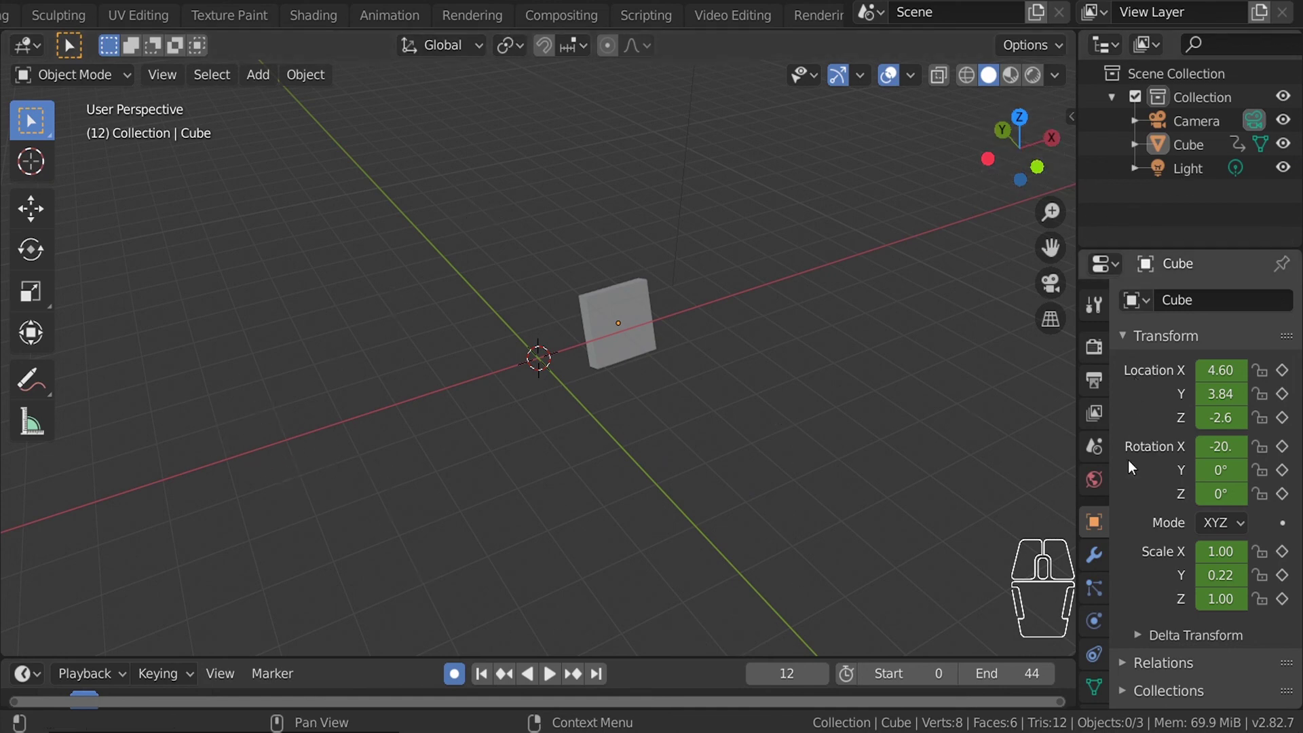
Switch to the Modeling workspace and view the cube in Edit Mode from different sides.
{"action": "left_click", "coordinate": [1103, 265]}
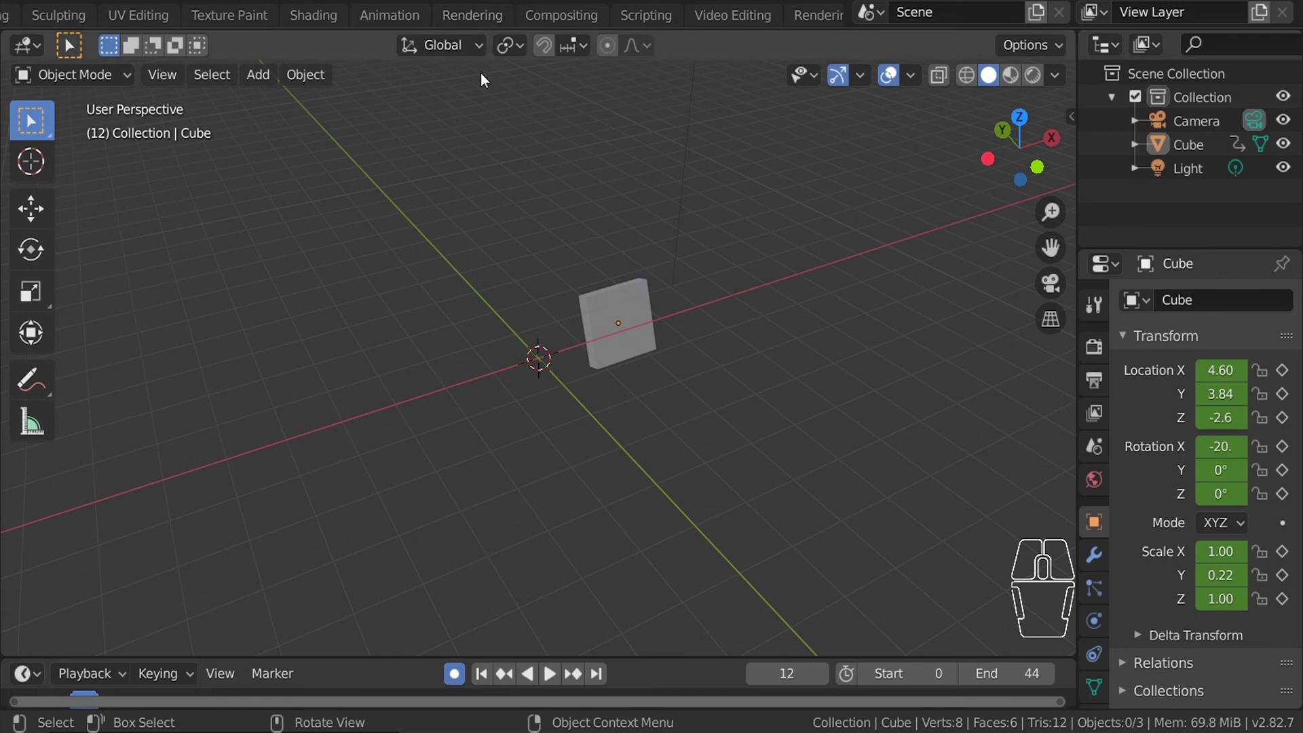
{"action": "left_click", "coordinate": [474, 14]}
{"action": "left_click", "coordinate": [385, 15]}
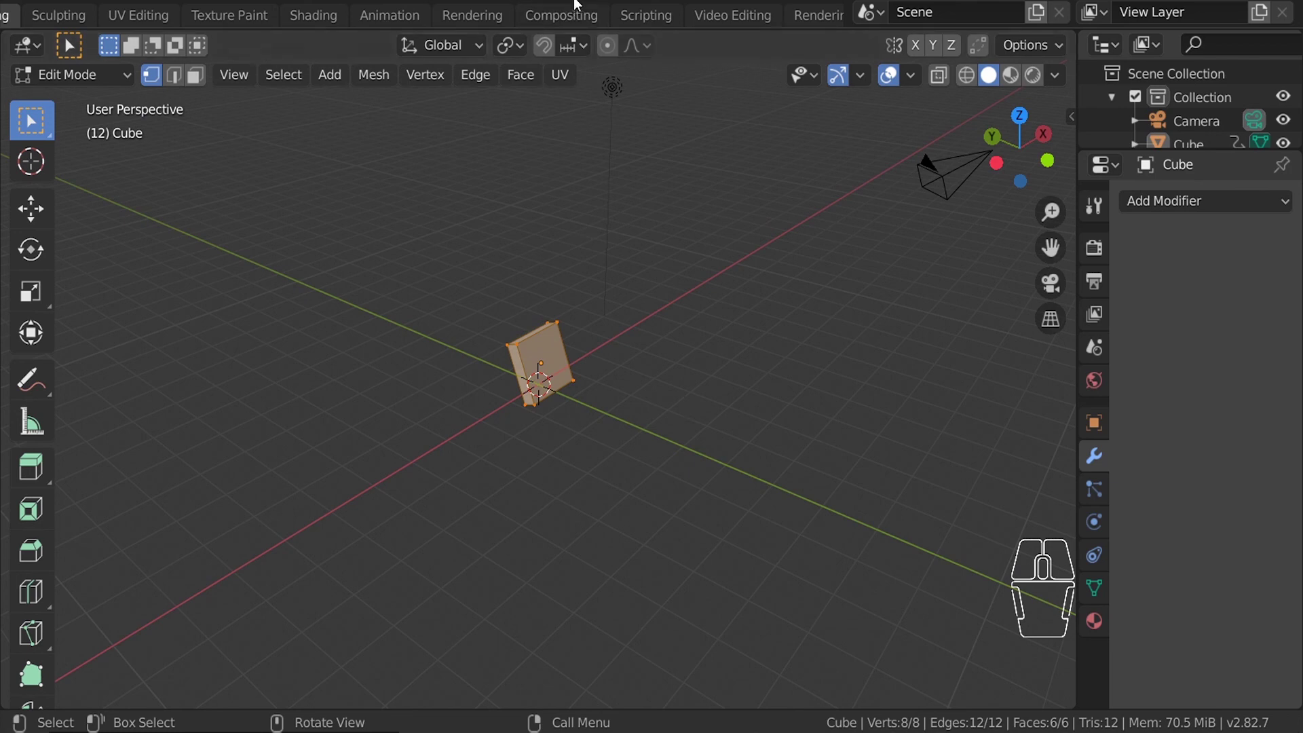
{"action": "middle_click_drag", "start_coordinate": [638, 327], "coordinate": [901, 294]}
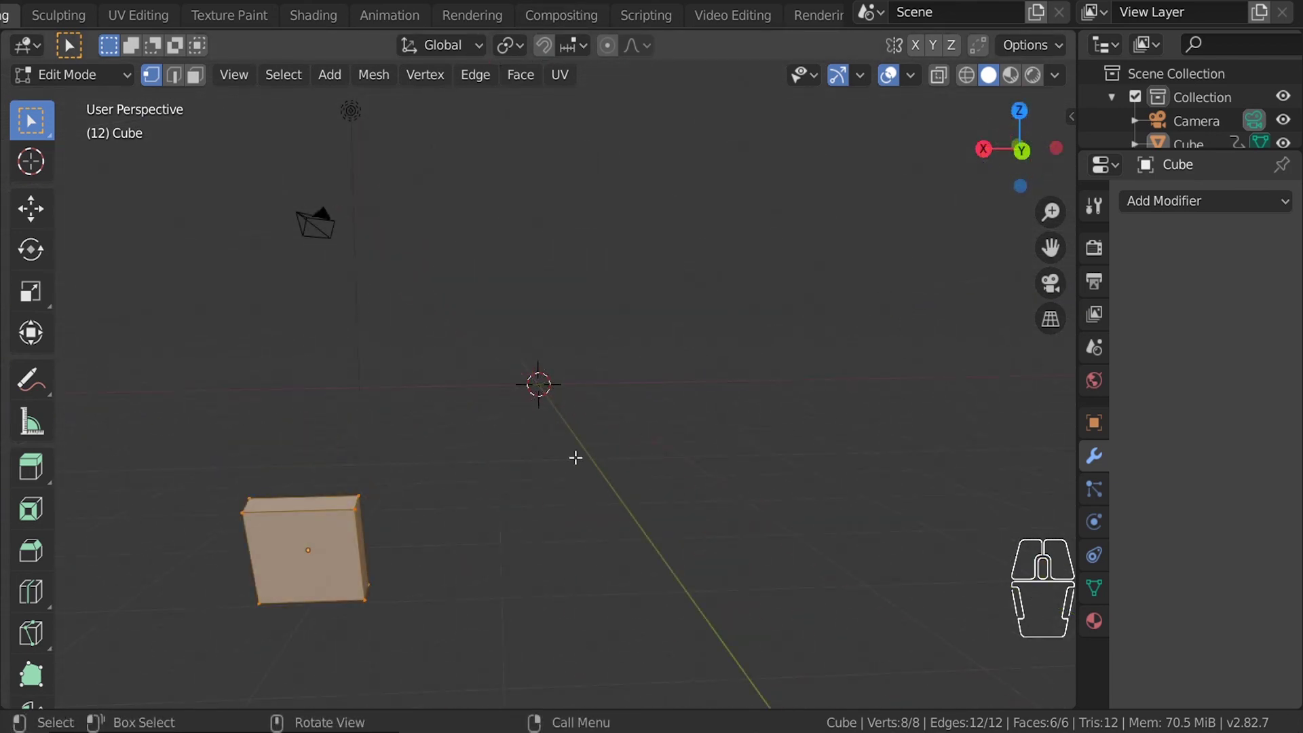
{"action": "middle_click_drag", "start_coordinate": [547, 469], "coordinate": [487, 446]}
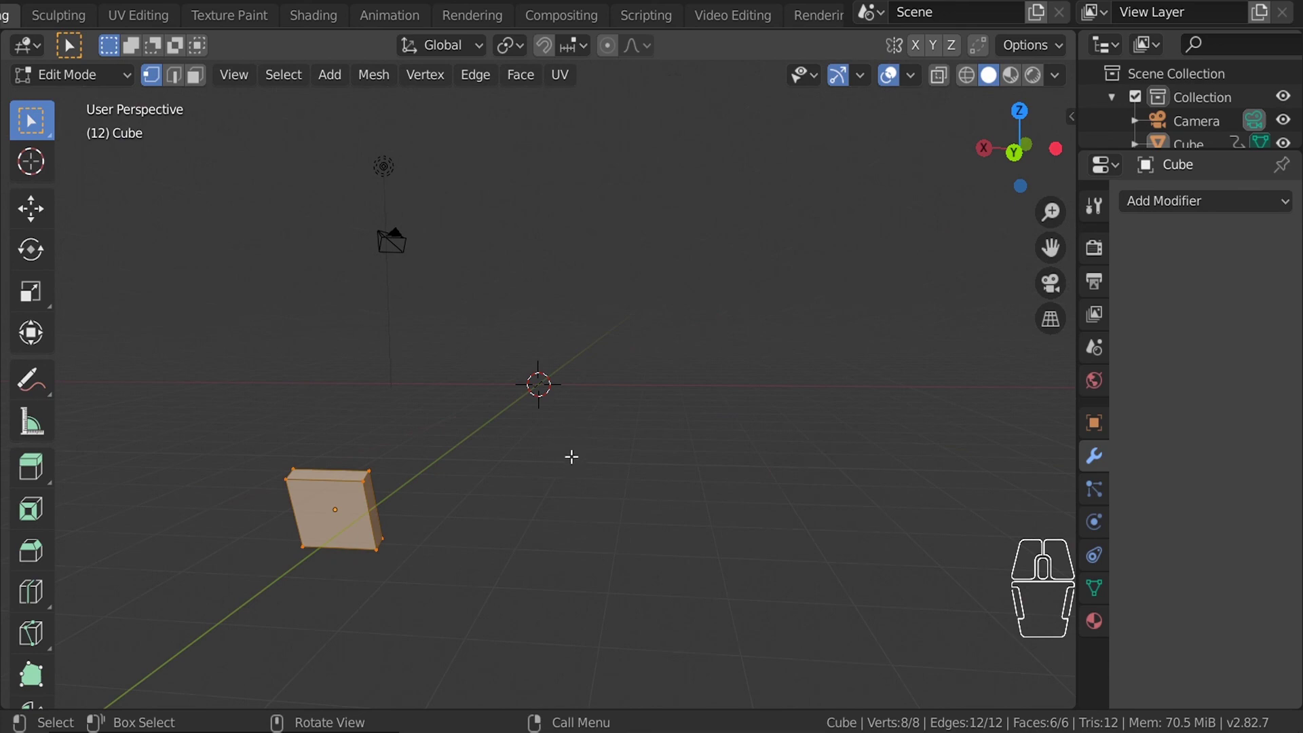